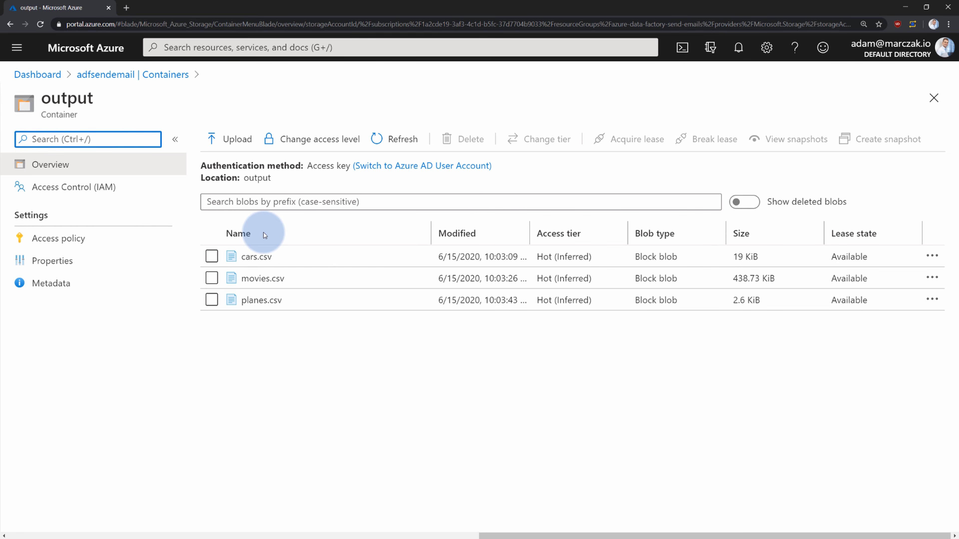
Open the adf-send-email data factory from the Dashboard and enter its Author view
click(102, 47)
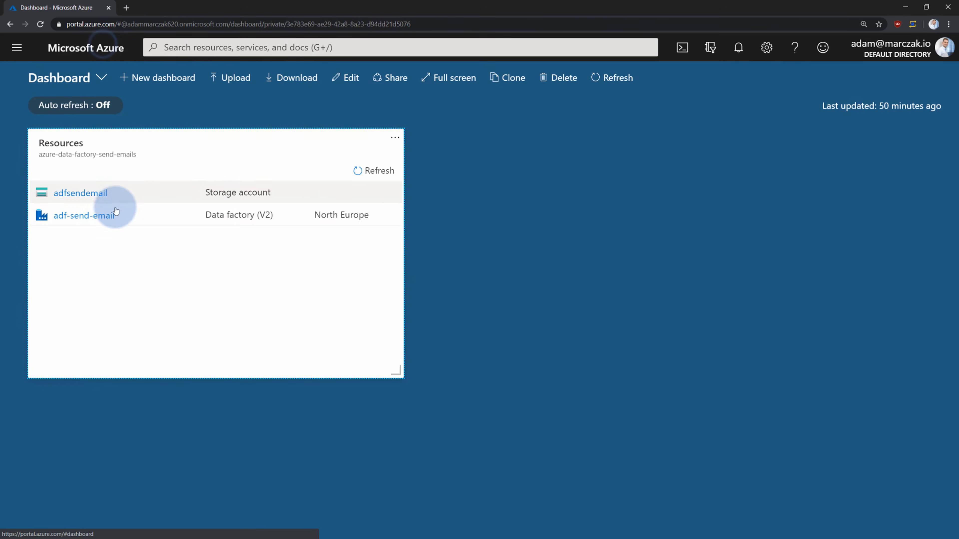
click(103, 217)
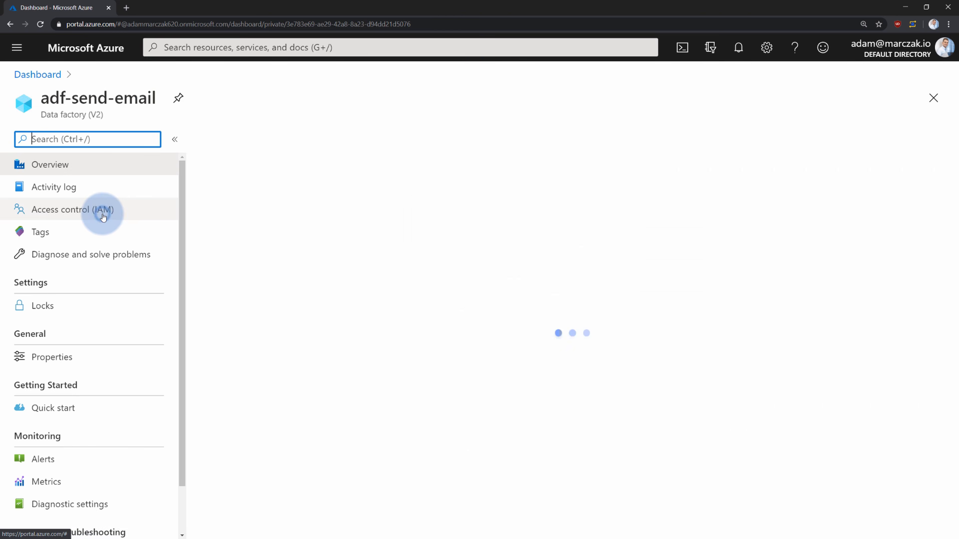
click(480, 323)
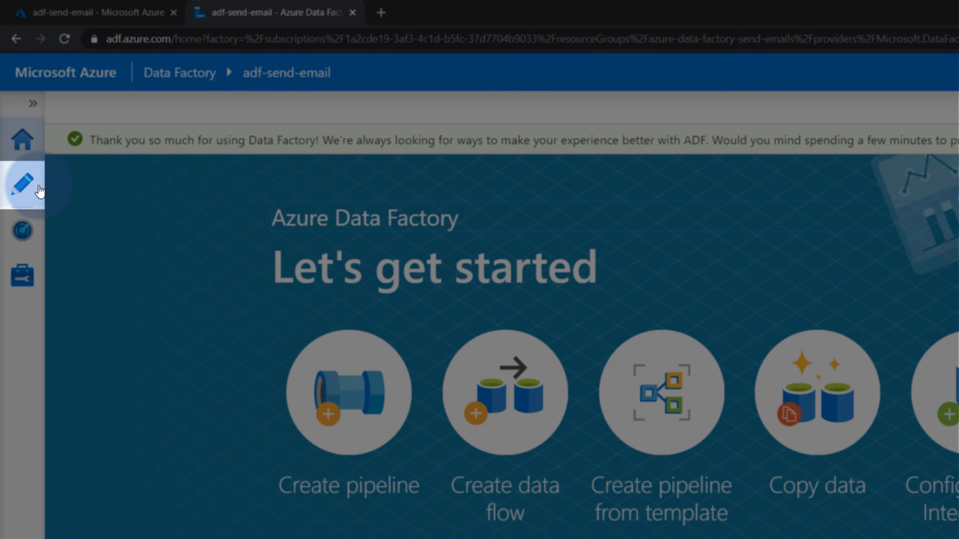
click(27, 130)
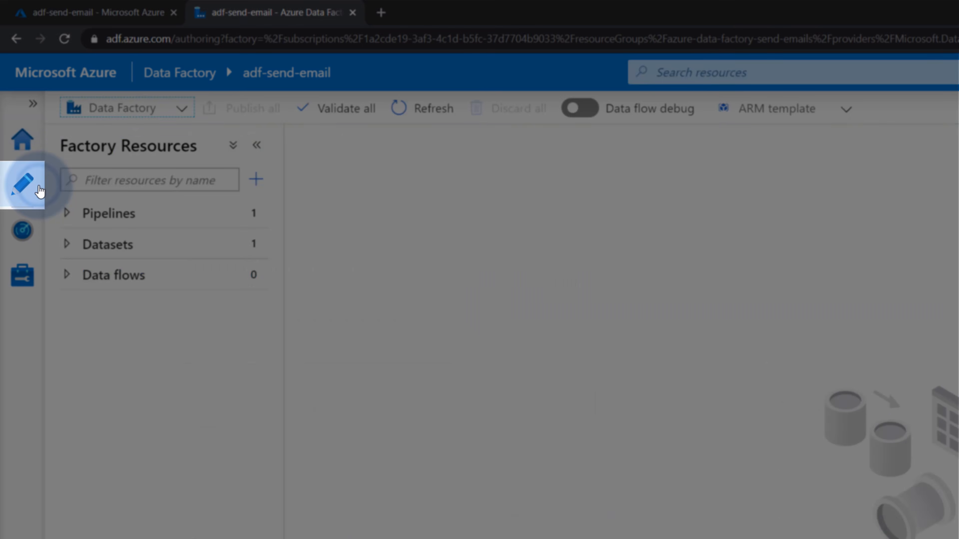
Open DEMO-PIPELINE to show its Copy Cars, Copy Movies and Copy Planes chain
click(109, 213)
click(138, 246)
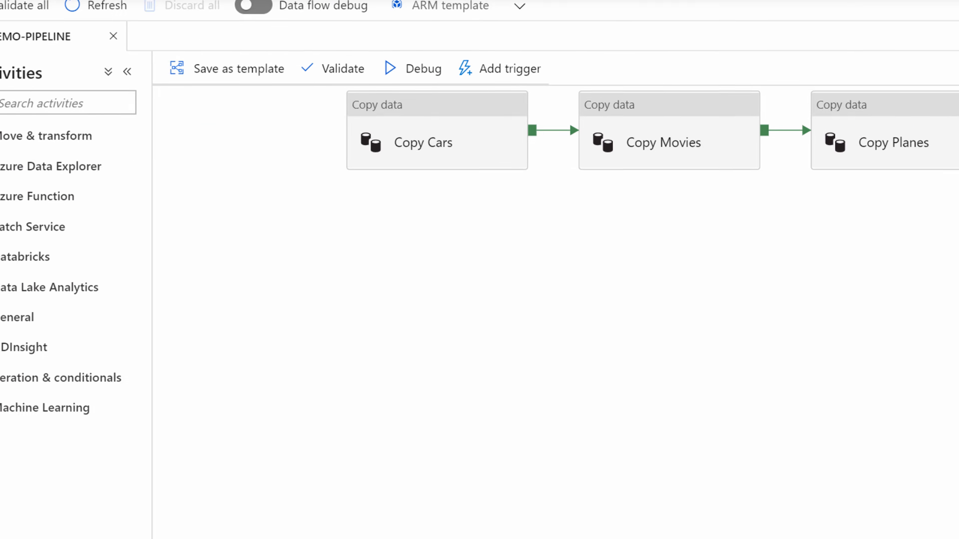
click(790, 317)
drag(364, 170, 351, 284)
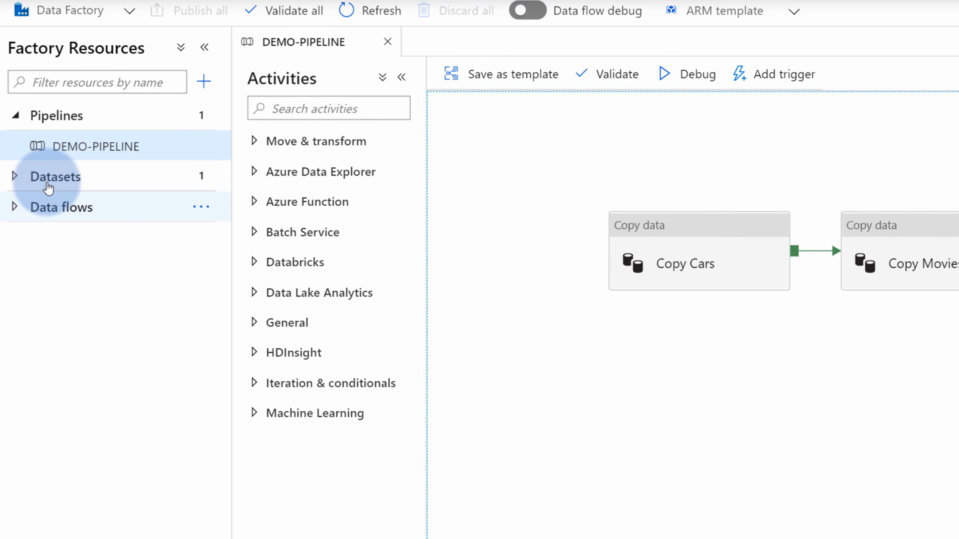
click(14, 176)
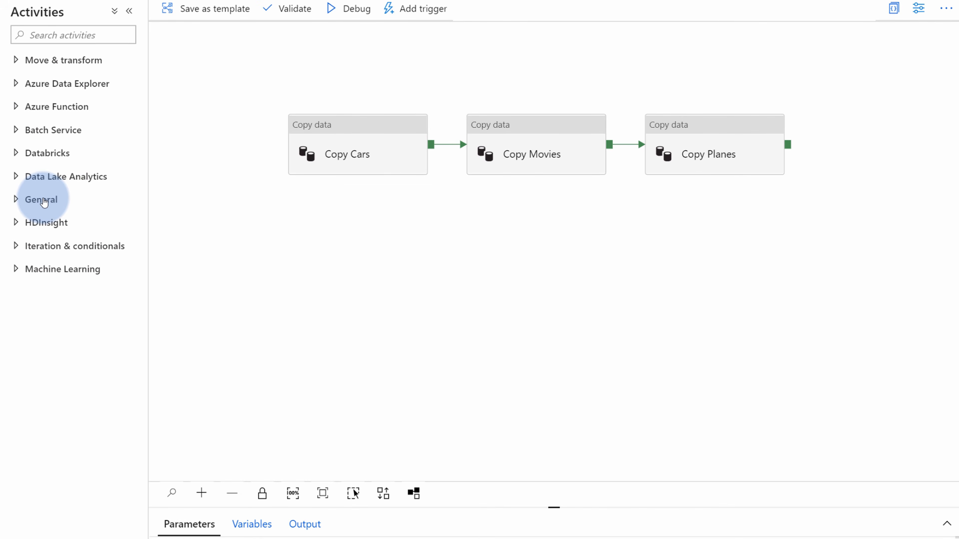
Place a Web activity from General on the canvas to the right of Copy Planes
click(41, 199)
scroll(71, 369, down, 3)
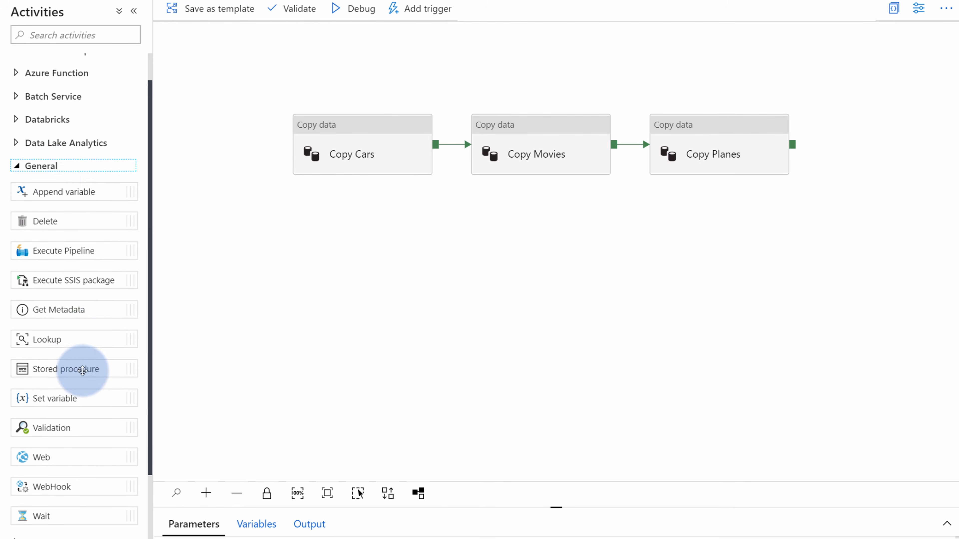
drag(42, 374, 642, 227)
drag(513, 195, 422, 167)
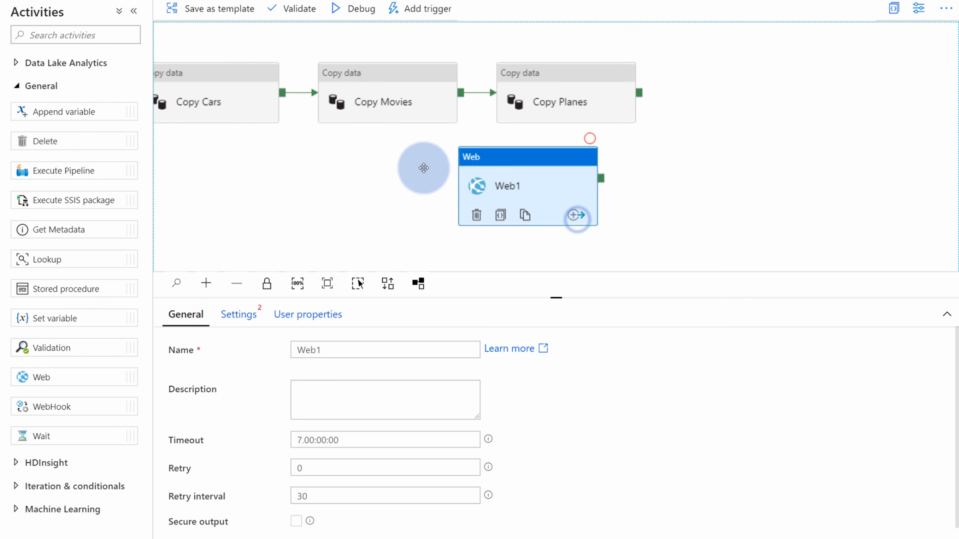
drag(489, 177, 757, 86)
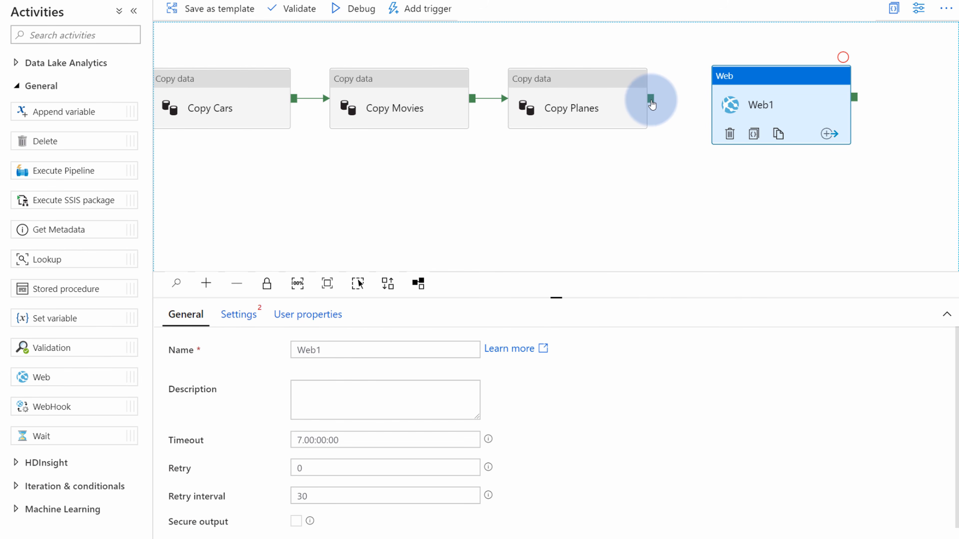
Link Copy Planes' success output to the Web activity and rename it Send Email
drag(652, 104, 746, 106)
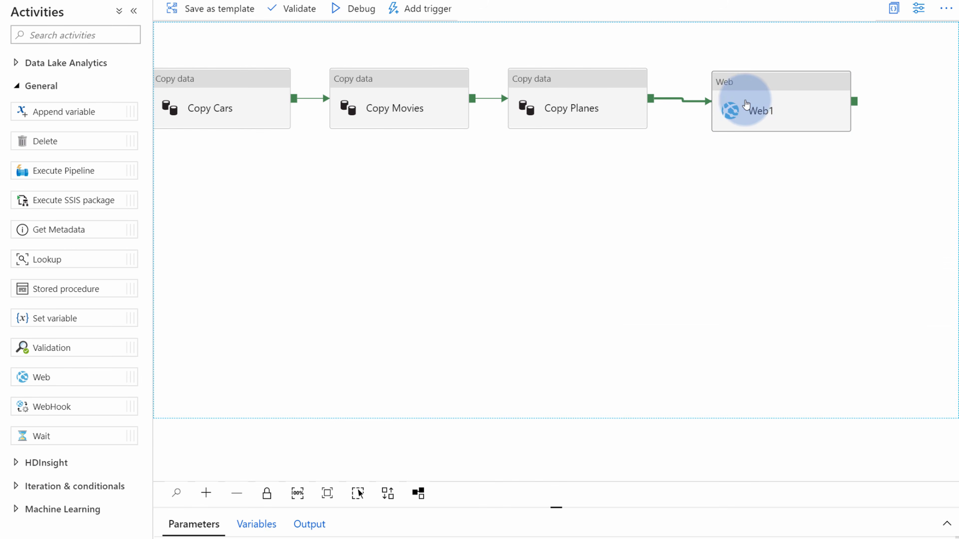
click(753, 106)
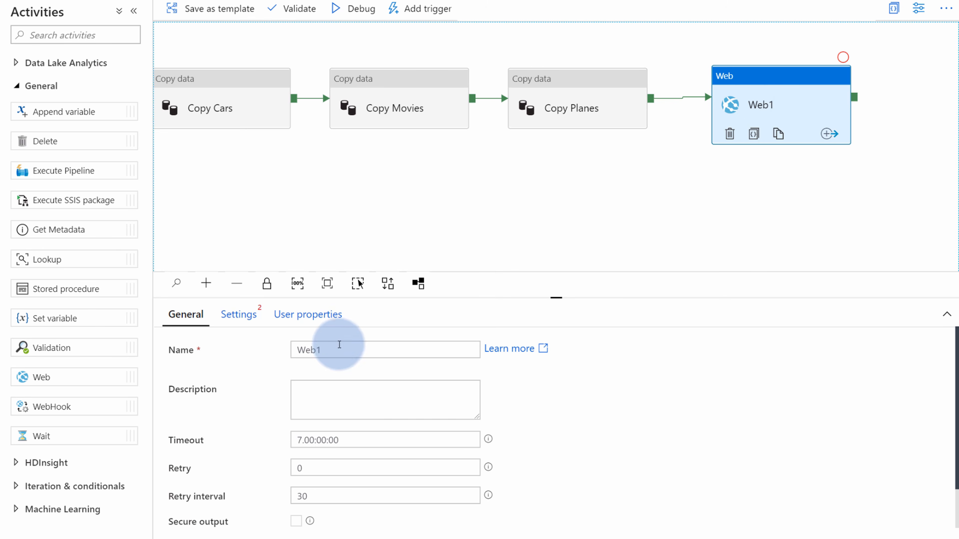
click(310, 349)
double_click(309, 346)
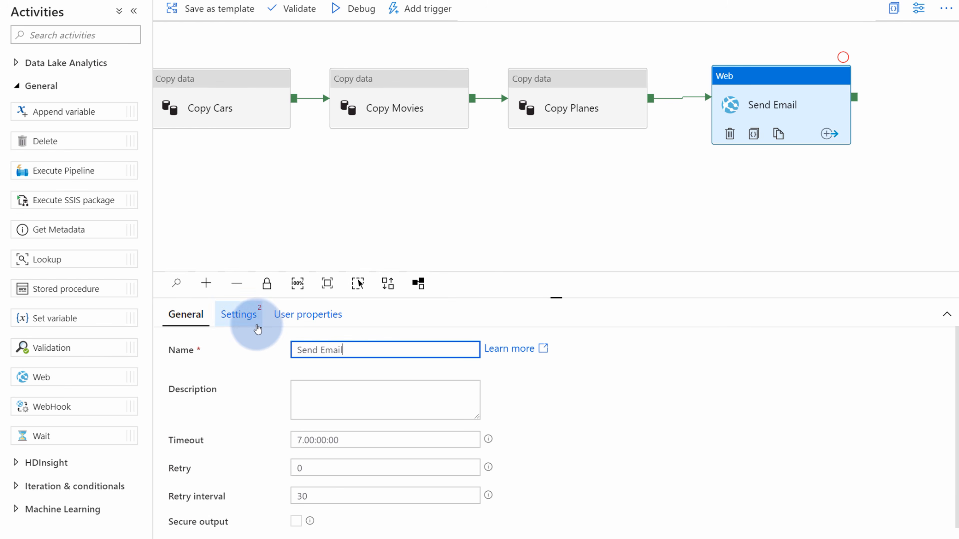
click(445, 201)
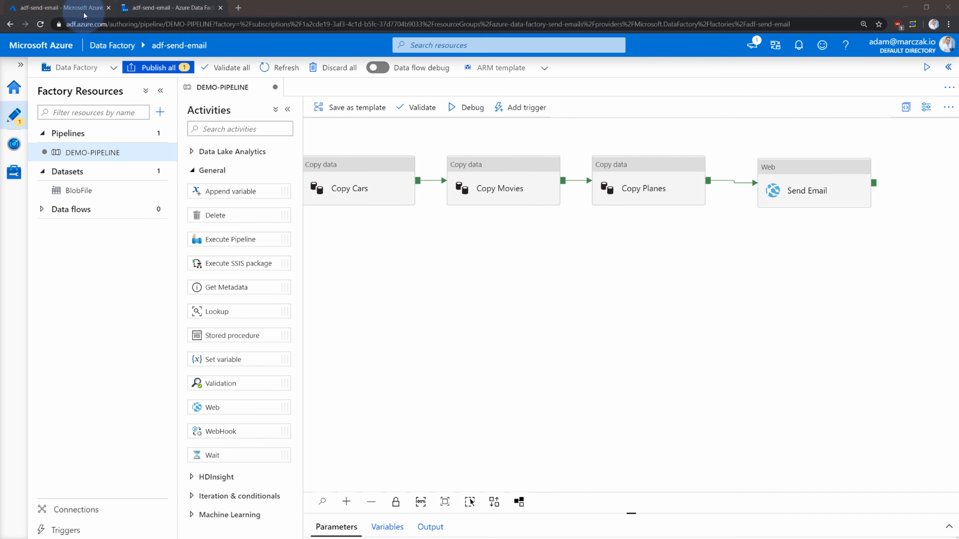
In the azure-data-factory-send-emails resource group, search the Marketplace for 'logic app'
click(76, 8)
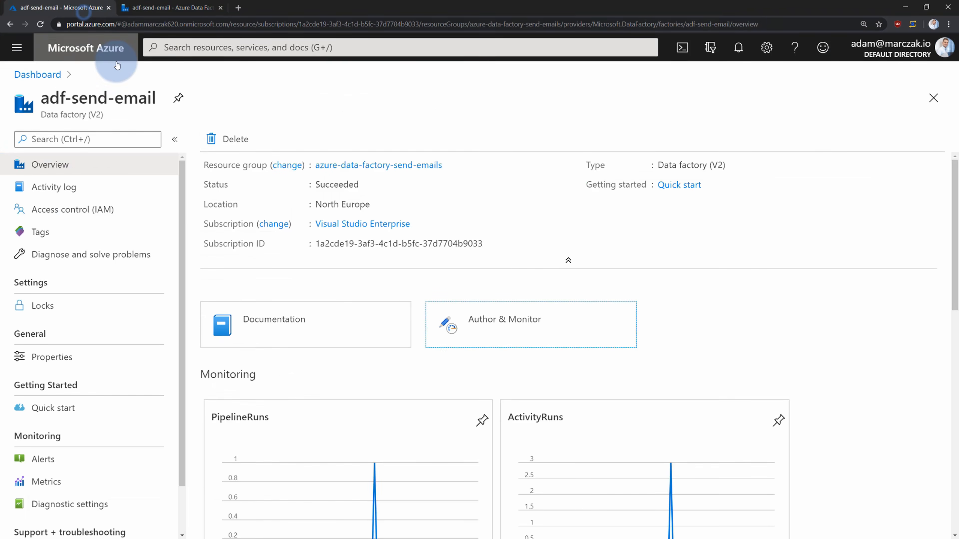
click(361, 167)
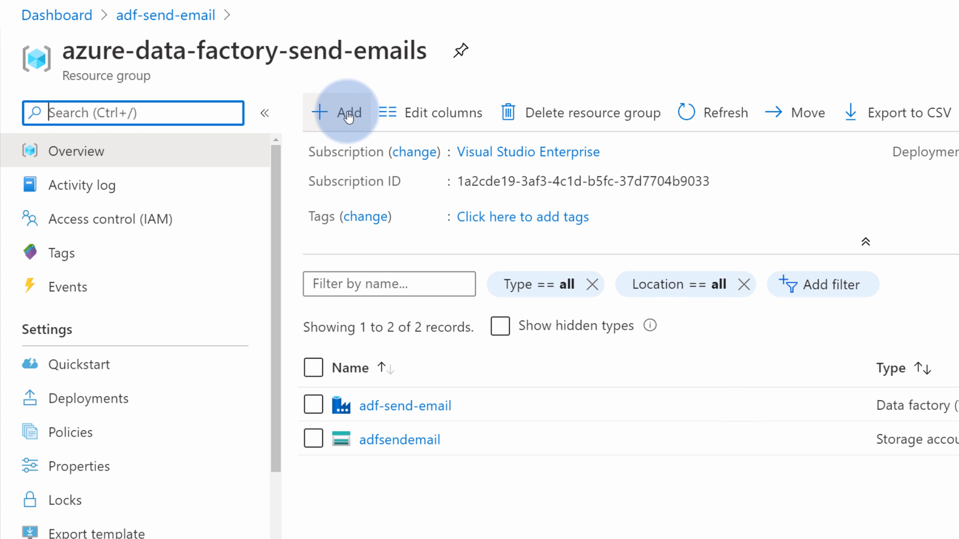
click(348, 118)
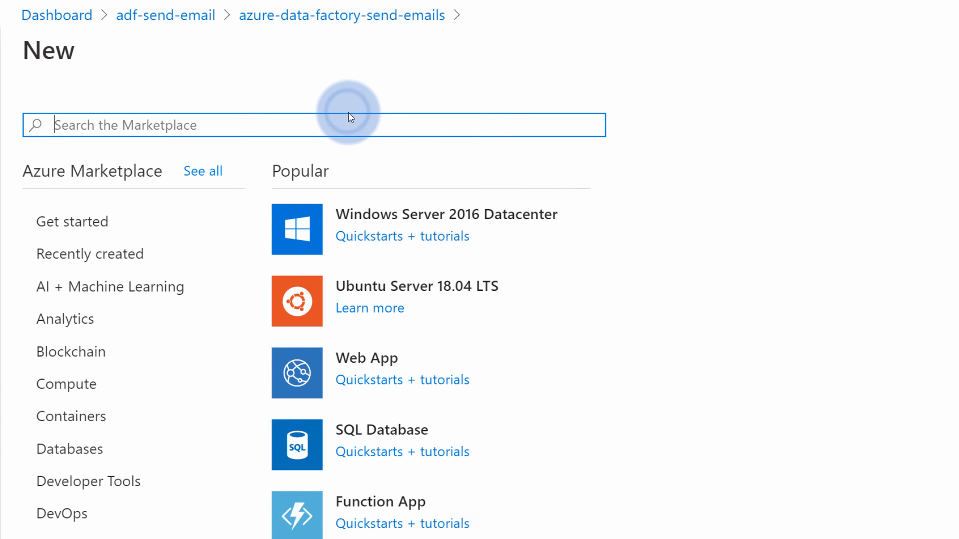
click(351, 118)
text(logic app)
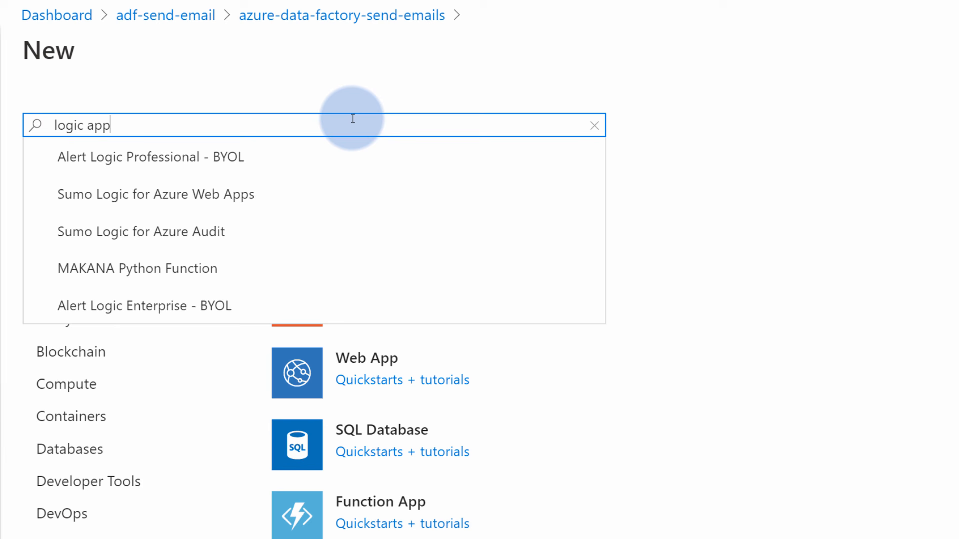
key(Return)
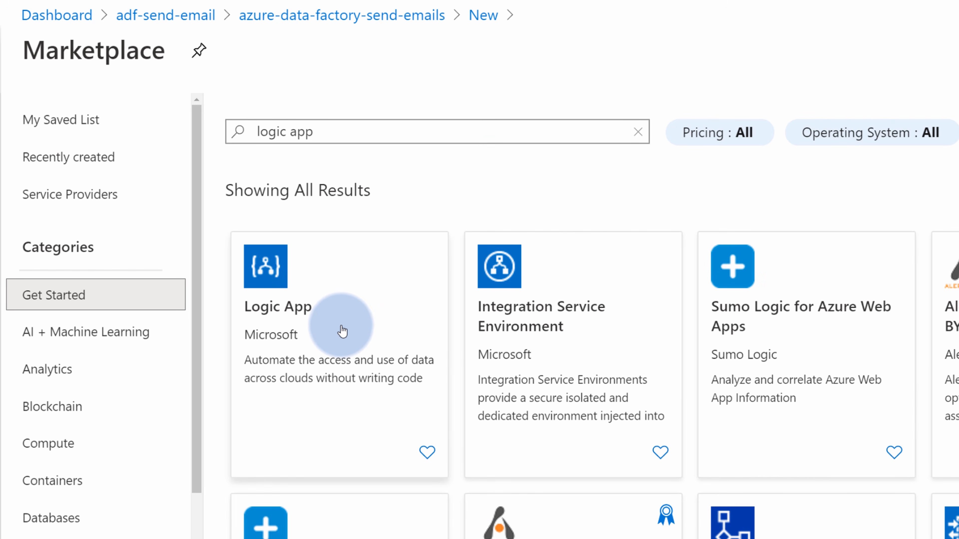
Create the send-email Logic App in North Europe and open the deployed resource
click(343, 331)
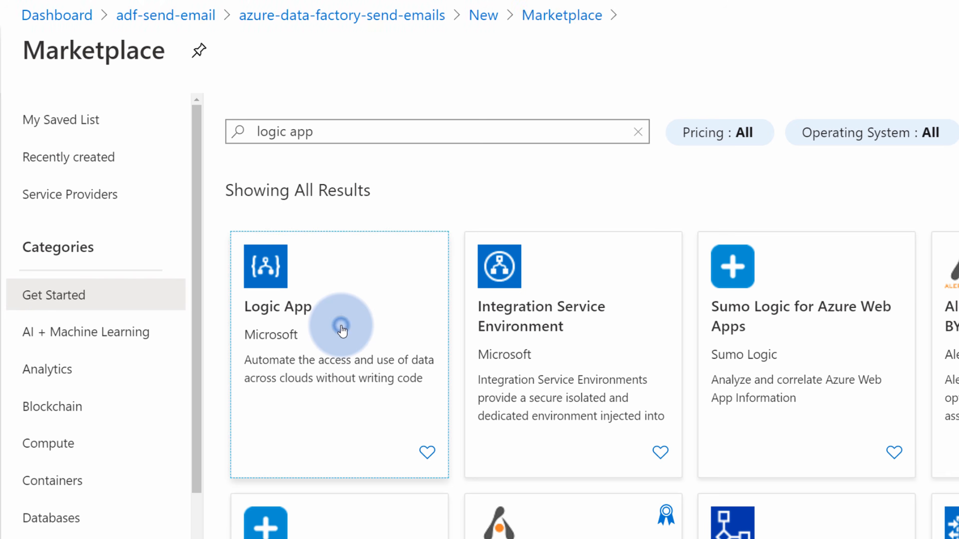
click(208, 243)
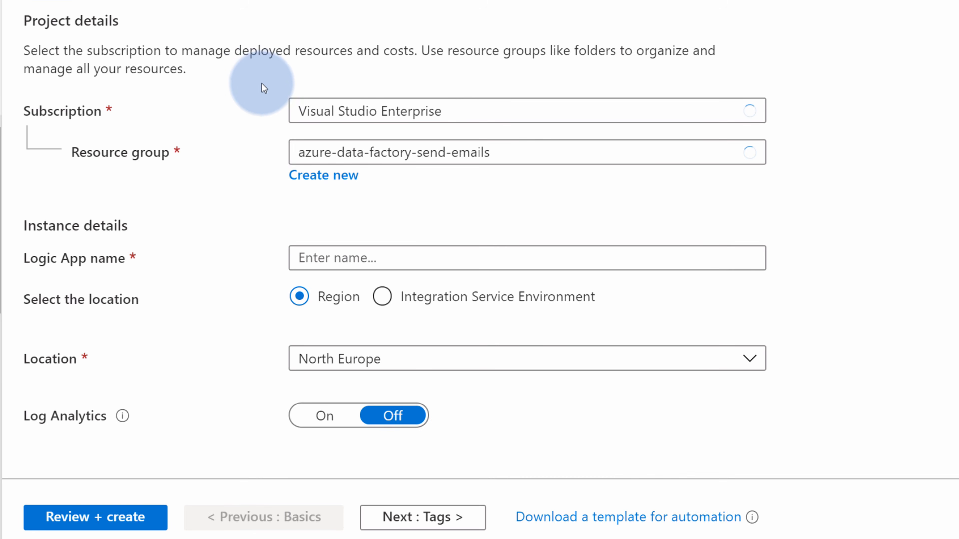
click(350, 255)
text(send-email)
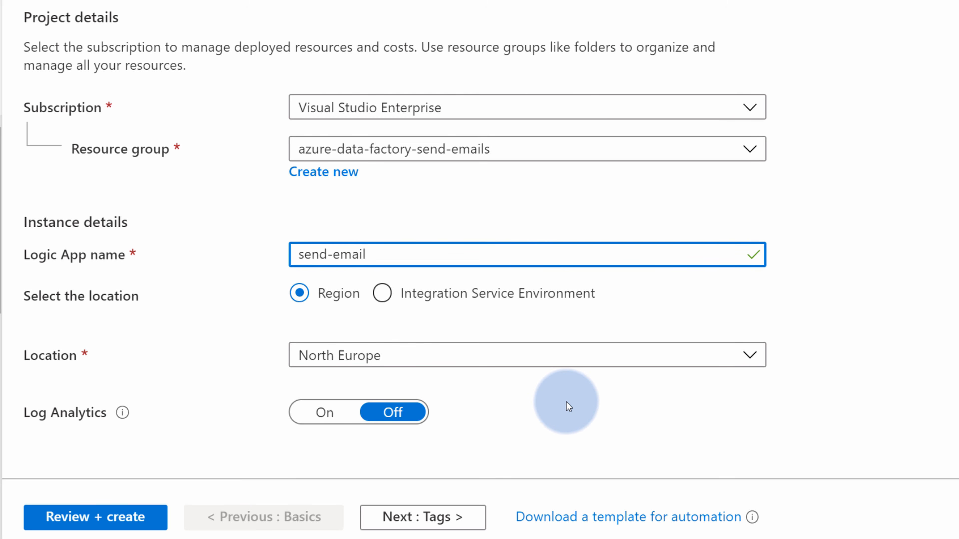
click(94, 517)
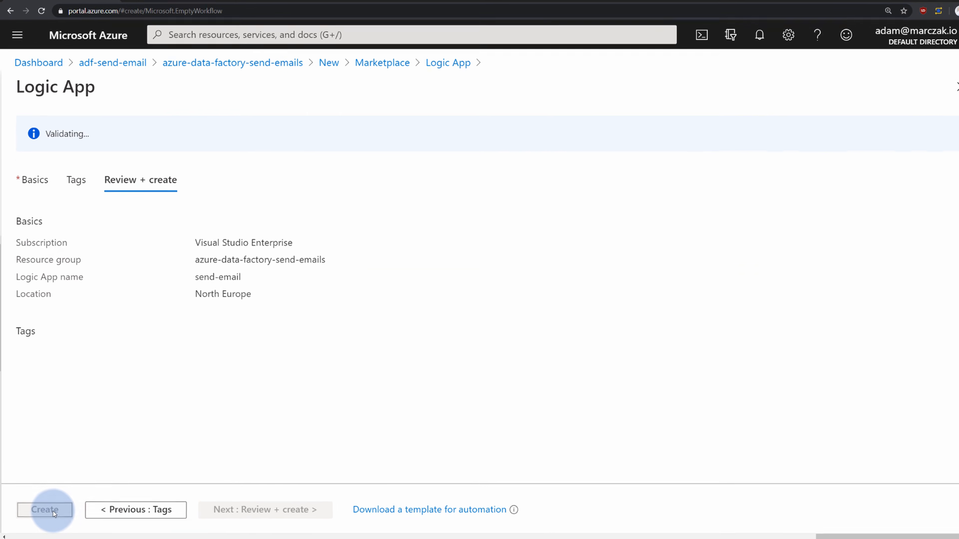
click(52, 512)
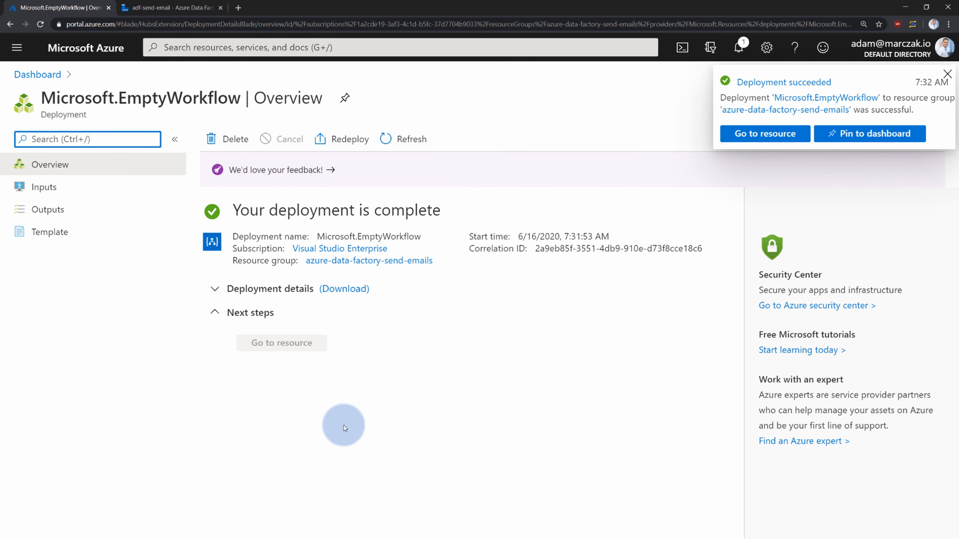
click(768, 137)
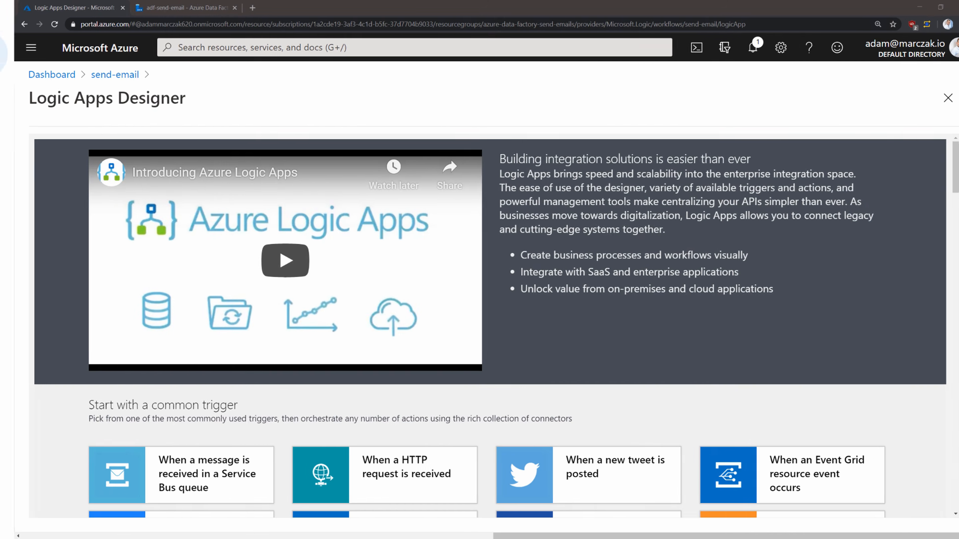
Add a 'When a HTTP request is received' trigger, save send-email, and copy its HTTP POST URL
key(ctrl+plus)
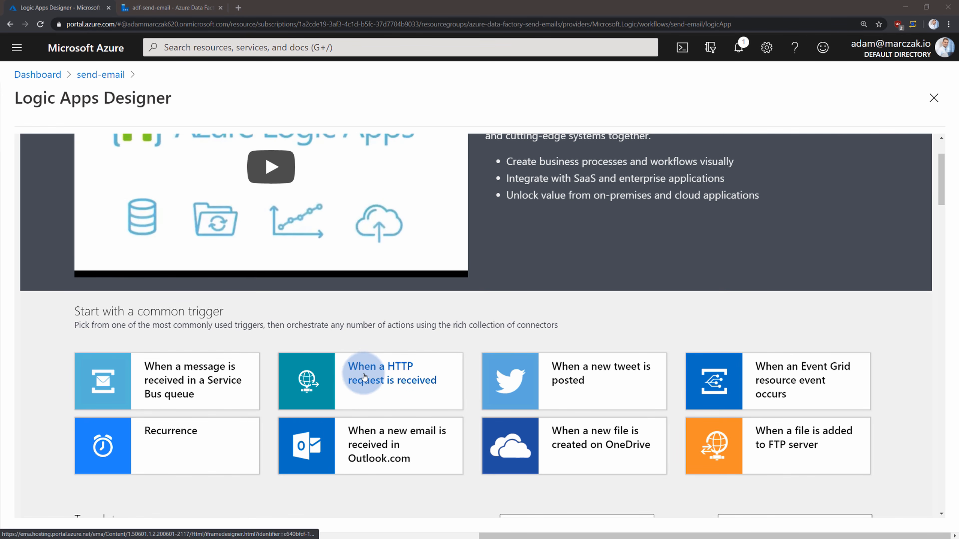
click(375, 381)
click(410, 305)
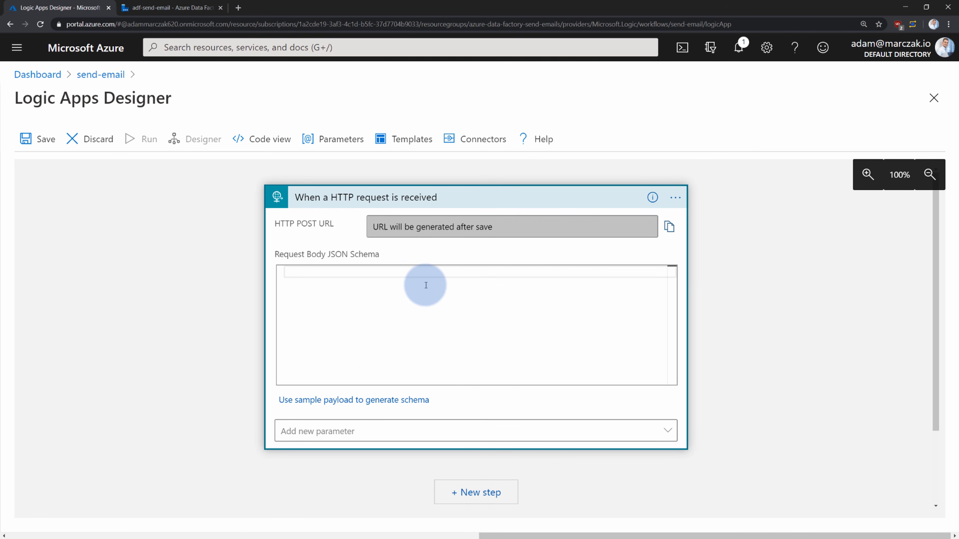
click(38, 139)
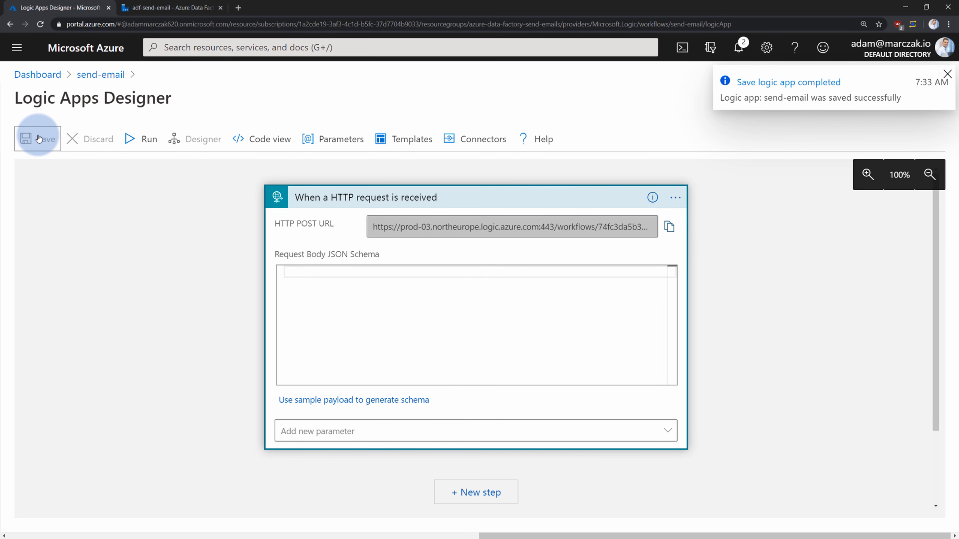
drag(373, 226, 627, 228)
click(669, 227)
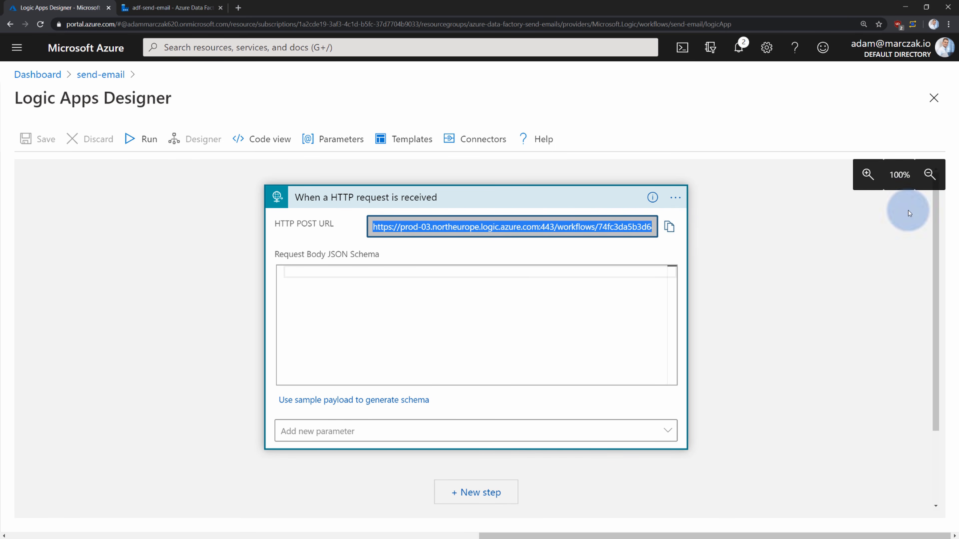
Paste the Logic App's HTTP POST URL into the Send Email activity's URL setting
click(177, 12)
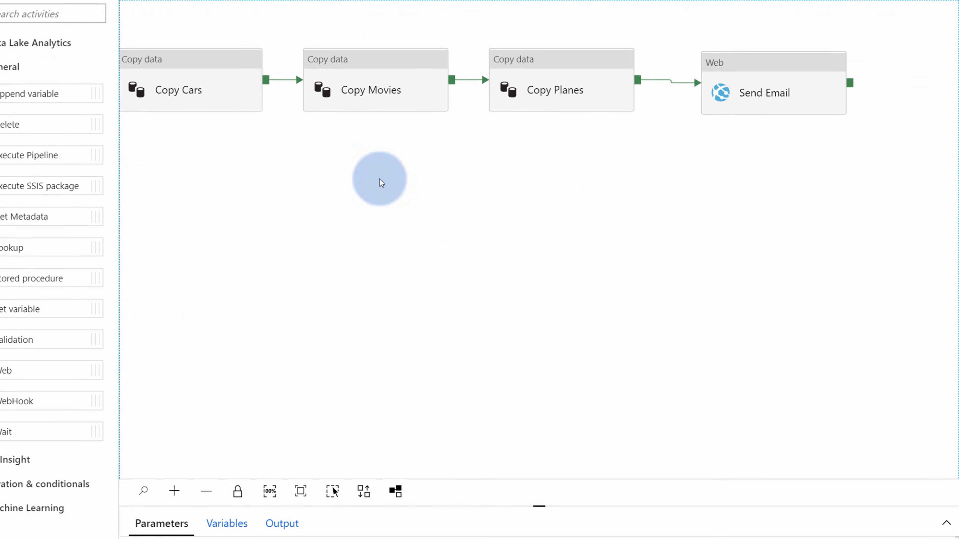
click(685, 102)
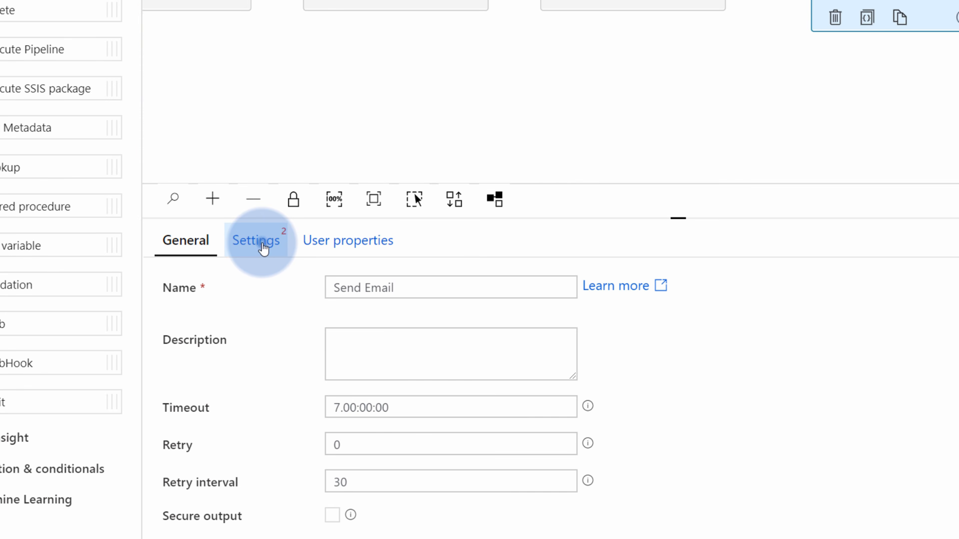
click(264, 247)
drag(608, 218, 612, 113)
click(394, 186)
key(ctrl+v)
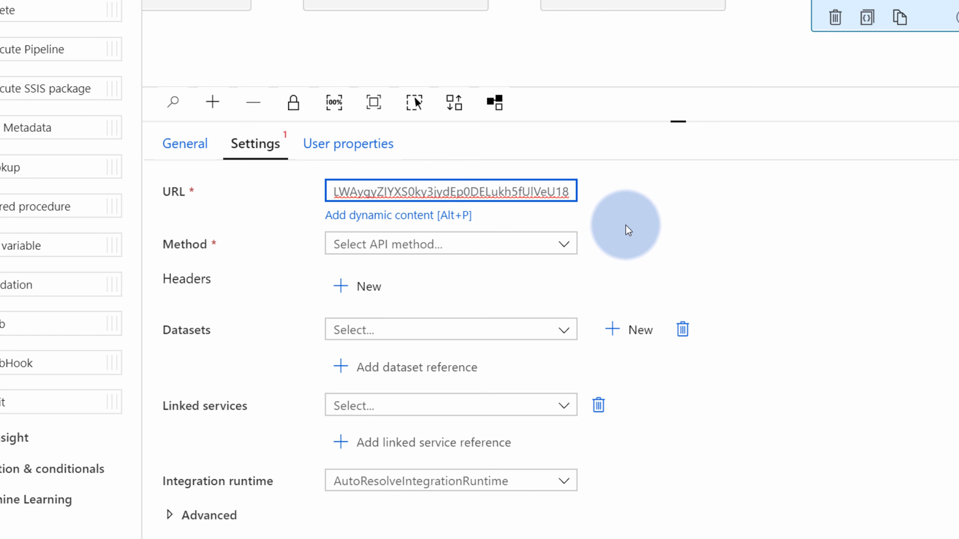
Set the request Method to POST and start editing the request Body
click(525, 242)
click(374, 352)
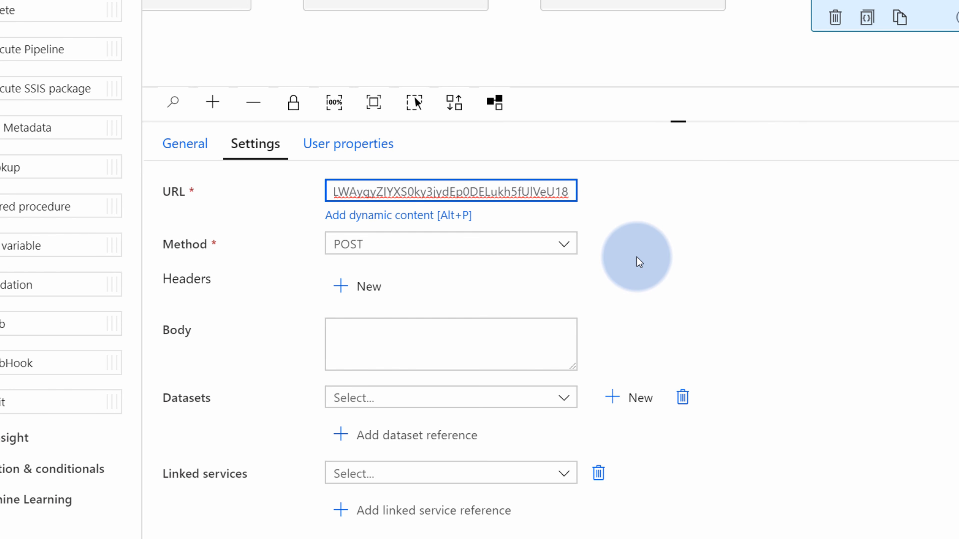
scroll(637, 257, down, 3)
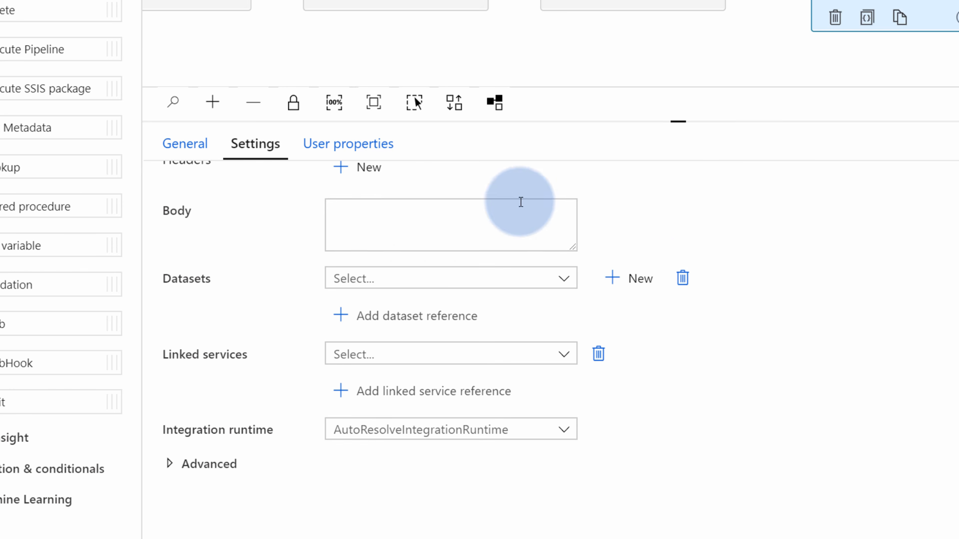
click(430, 211)
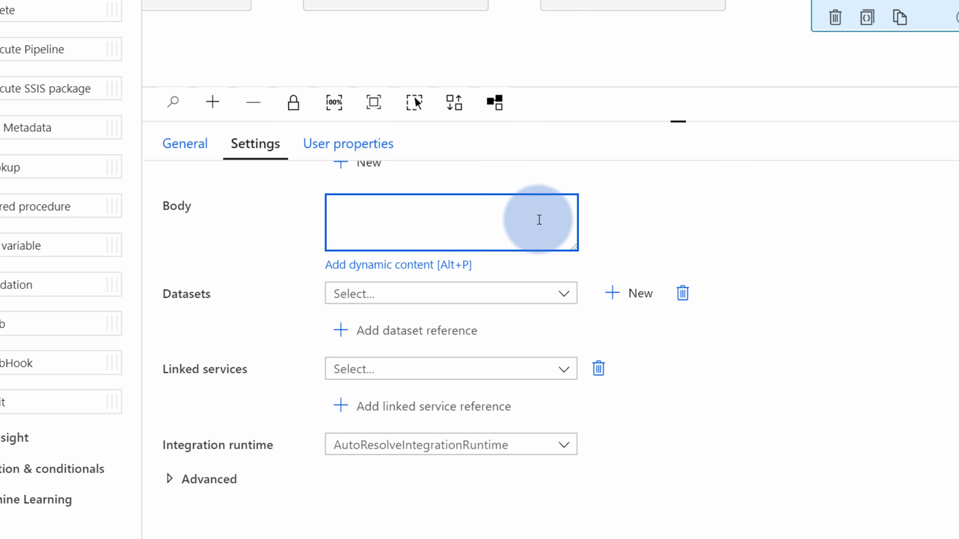
click(399, 271)
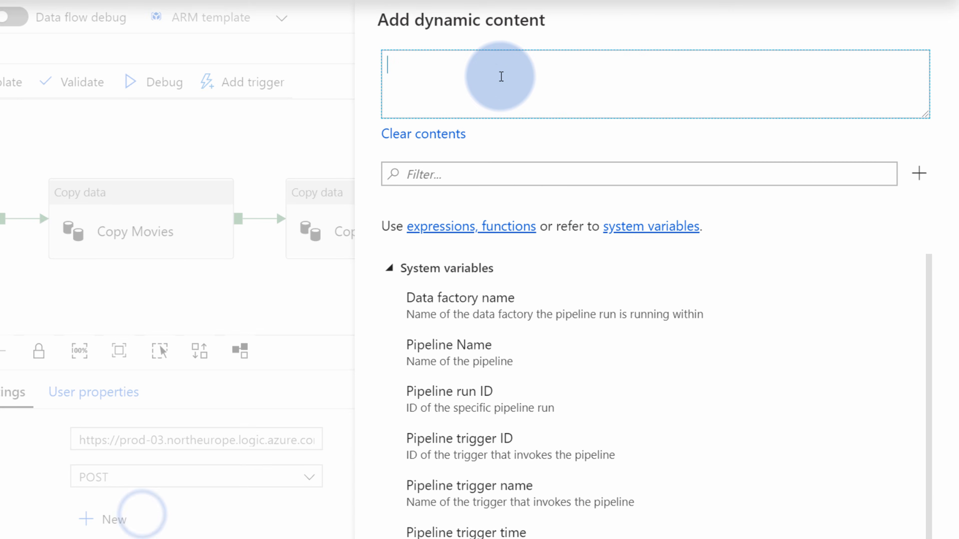
Paste the JSON body template into the dynamic content editor and enlarge the box
click(500, 77)
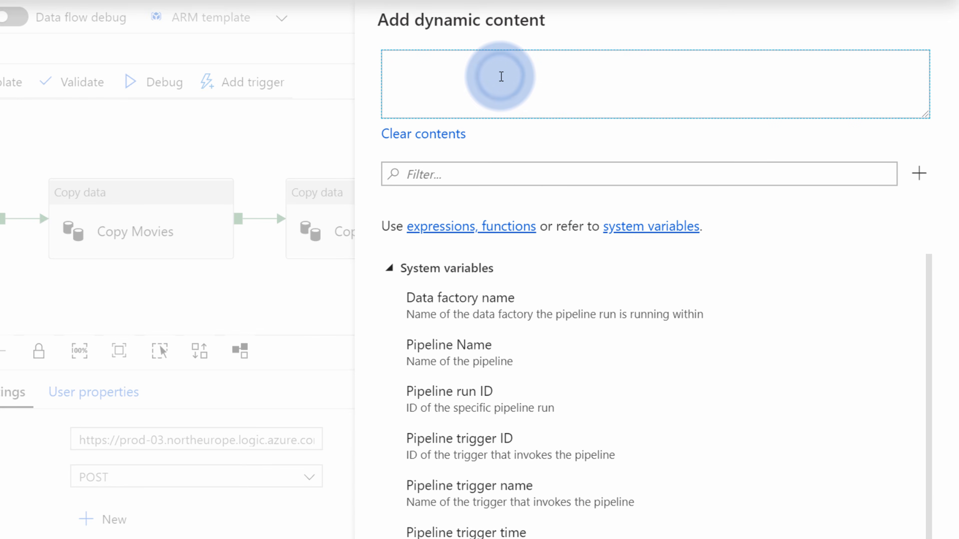
key(ctrl+v)
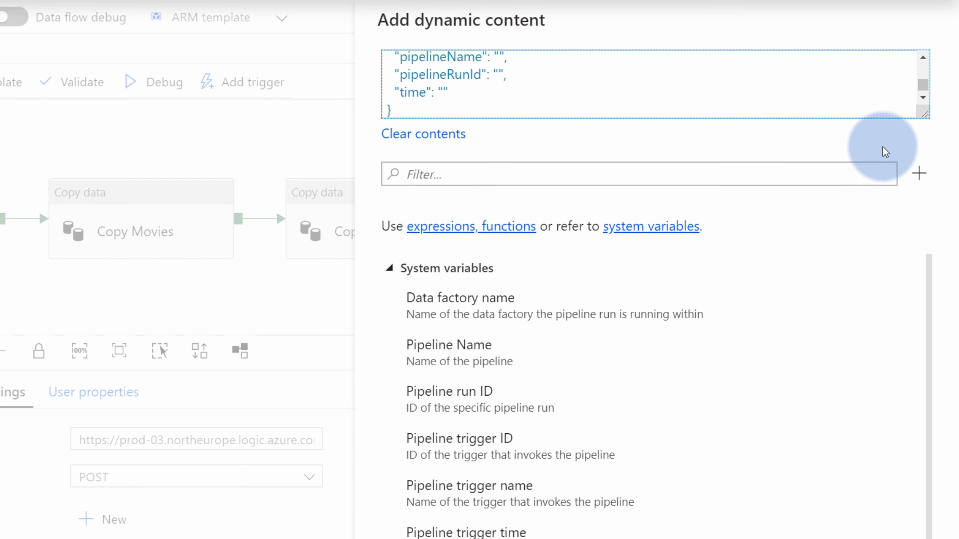
drag(918, 333, 924, 373)
click(581, 191)
drag(392, 61, 388, 61)
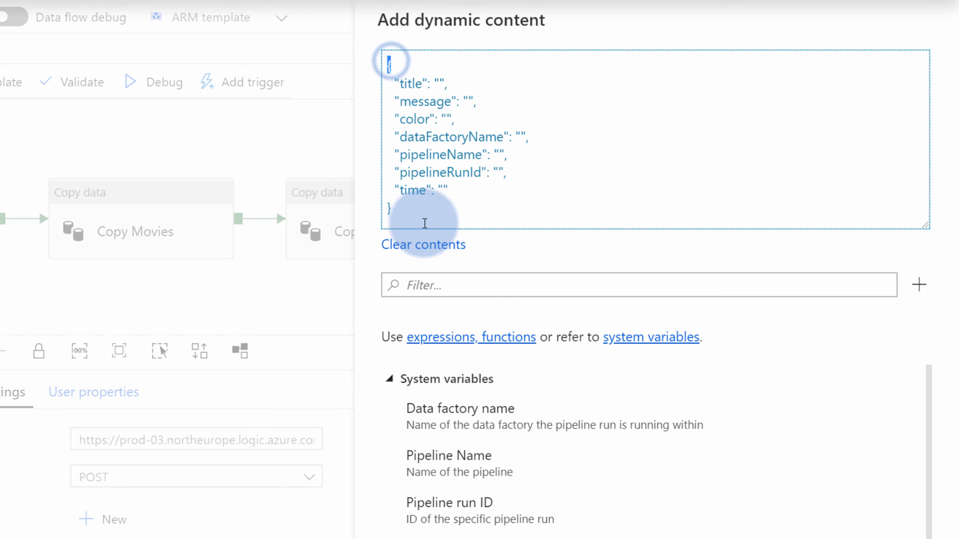
click(413, 214)
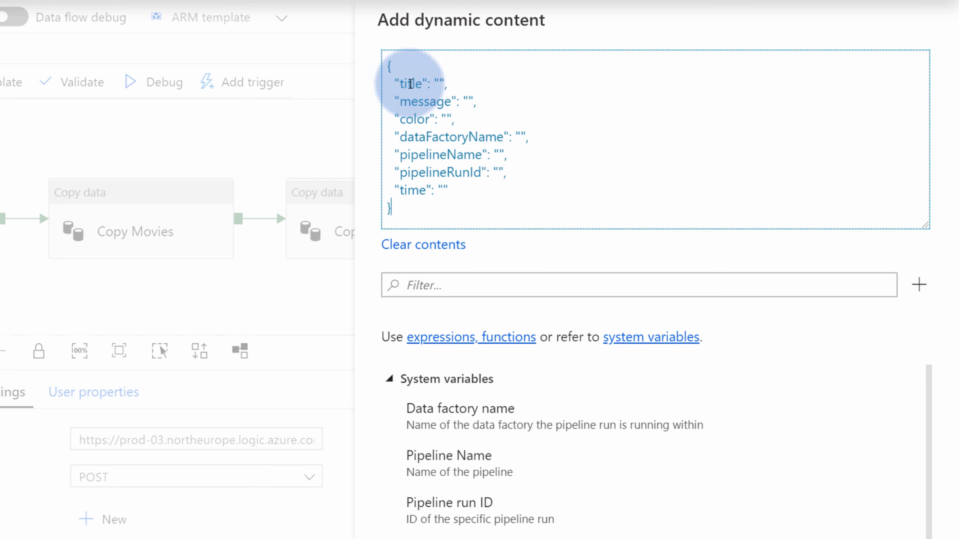
Review the title, message, color, pipelineName, pipelineRunId and time fields, then apply the body
double_click(411, 84)
double_click(425, 102)
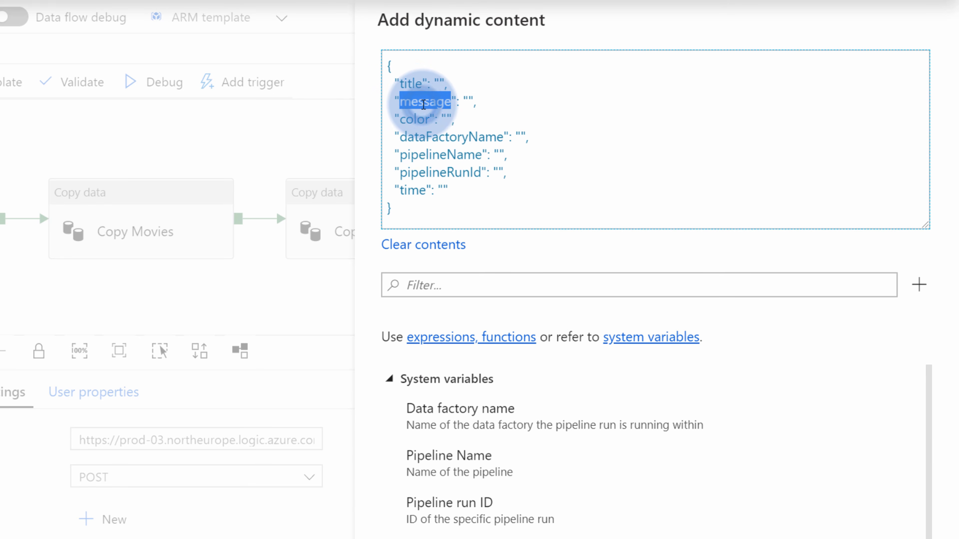
double_click(414, 119)
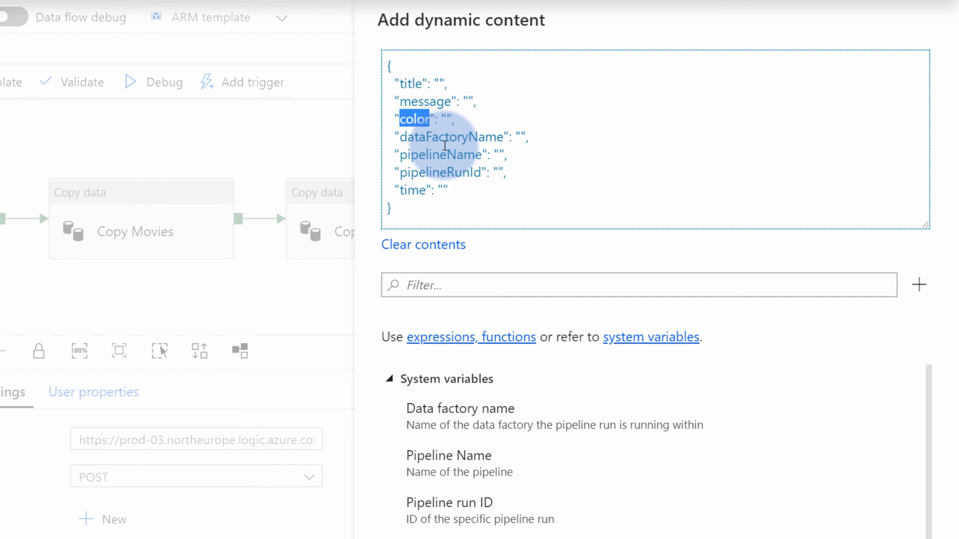
click(446, 153)
double_click(445, 153)
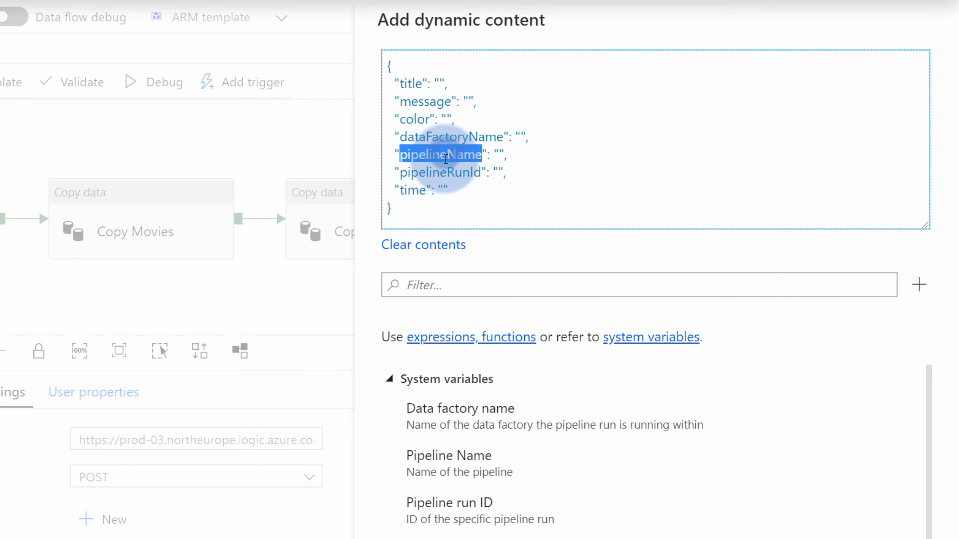
double_click(442, 173)
double_click(413, 193)
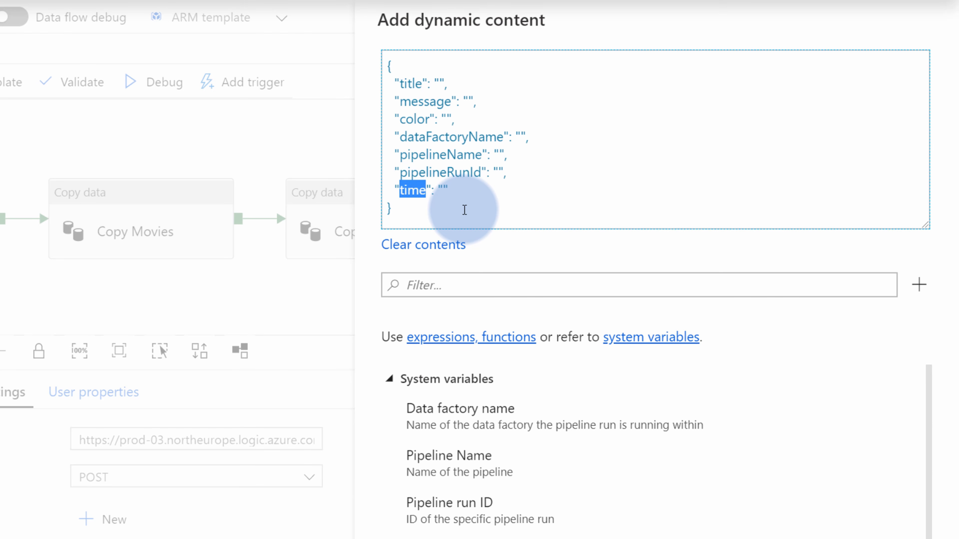
click(464, 210)
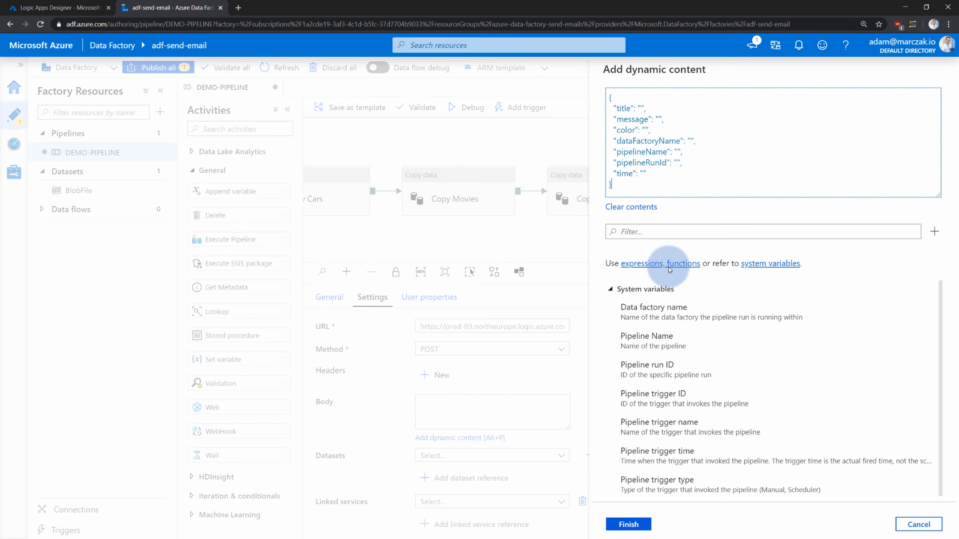
click(634, 524)
click(704, 429)
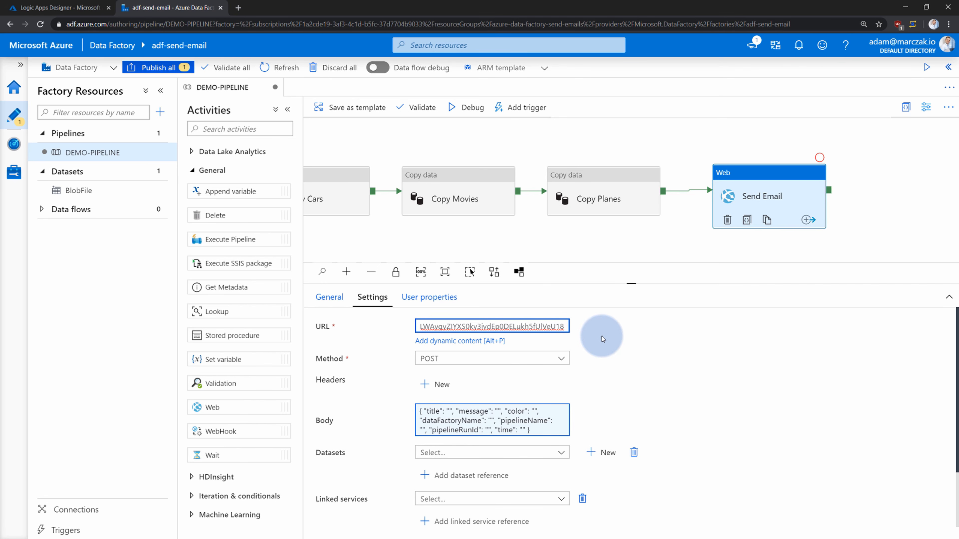
click(50, 8)
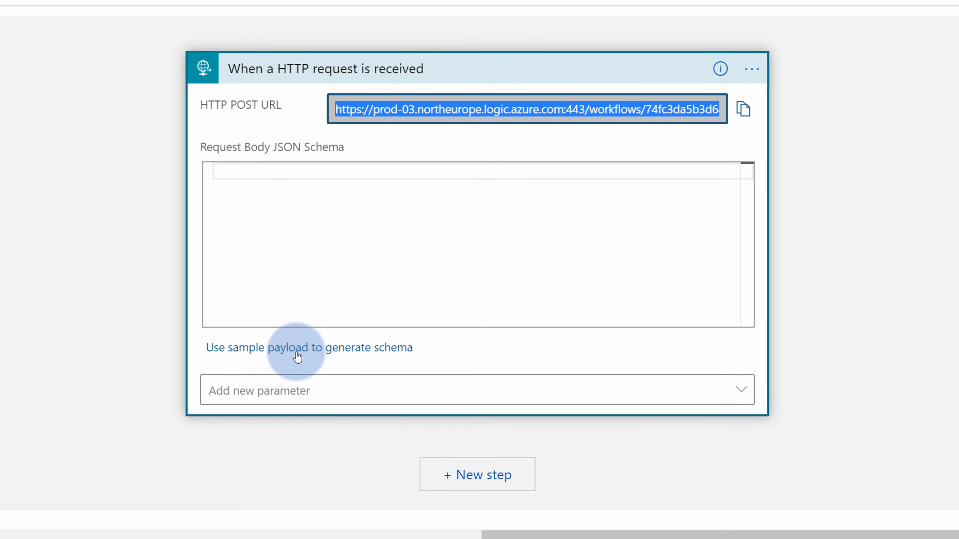
Paste the seven-field JSON as sample payload to generate a string-typed request body schema
click(298, 356)
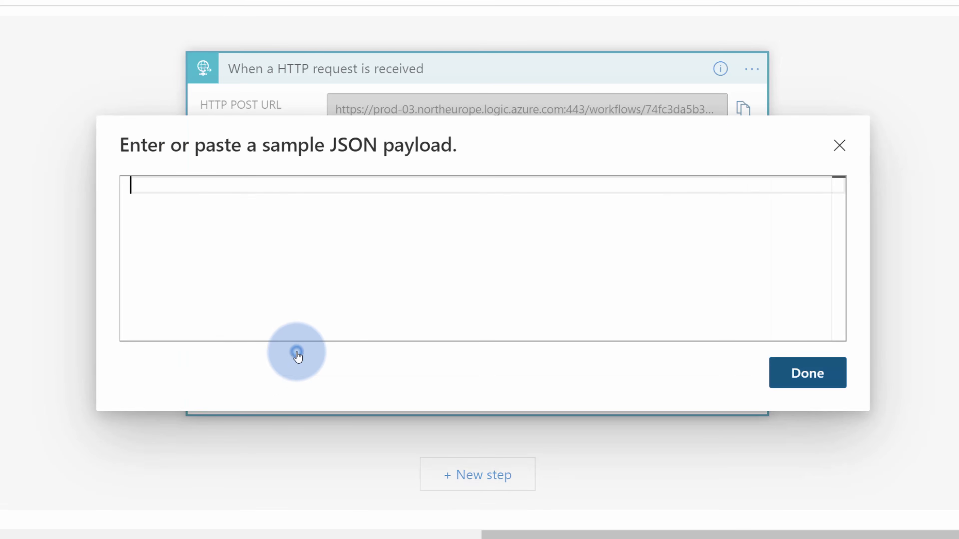
click(309, 270)
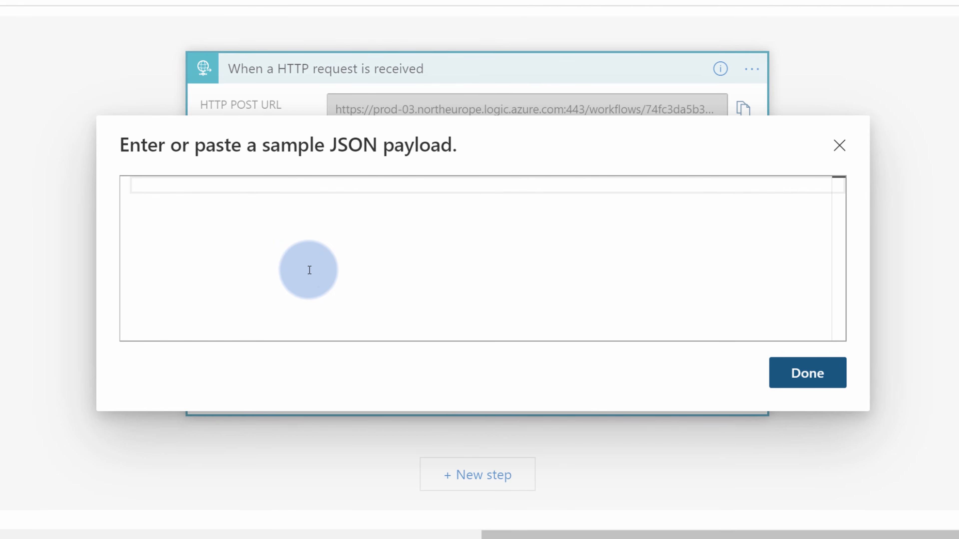
text({   "title": "",   "message": "",   "color": "",   "dataFactoryName": "",   "pipelineName": "",   "pipelineRunId": "",   "time": "" })
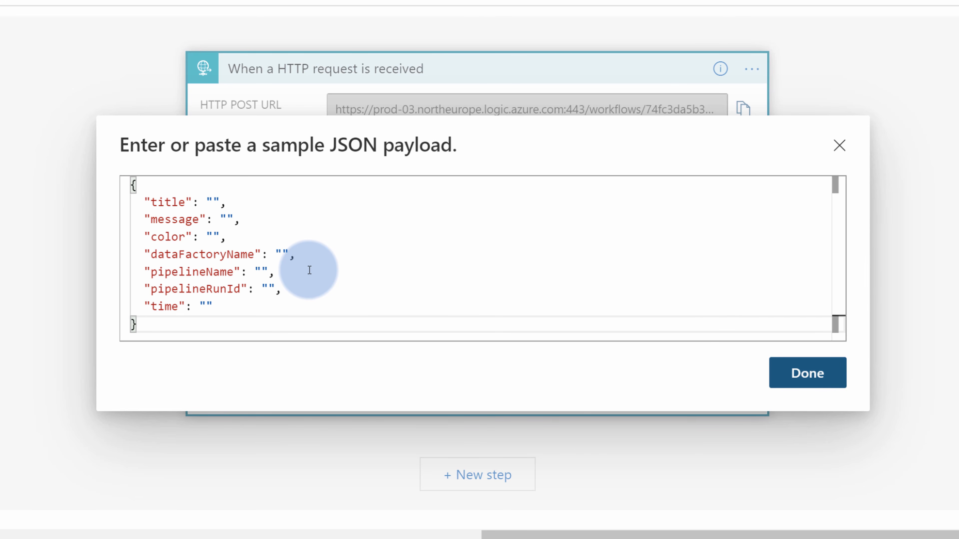
click(796, 372)
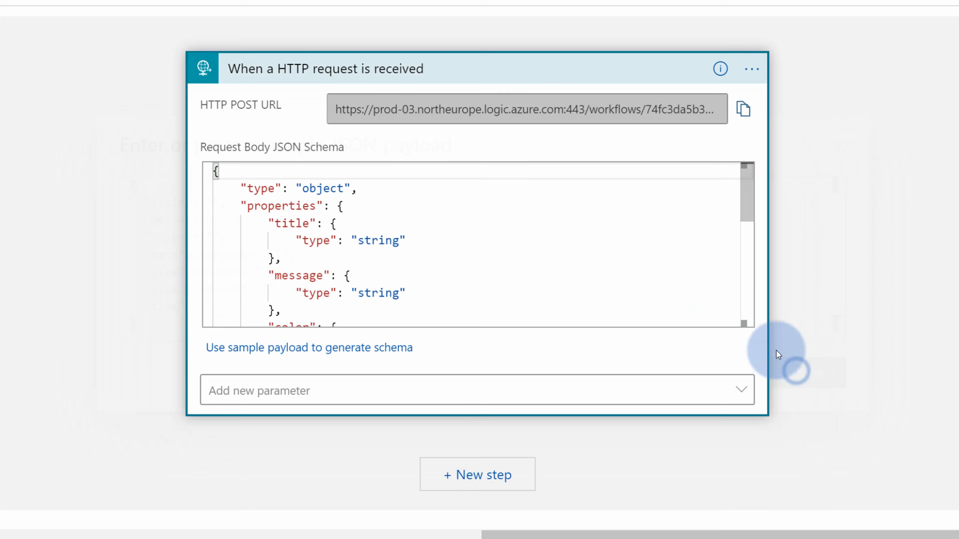
click(282, 206)
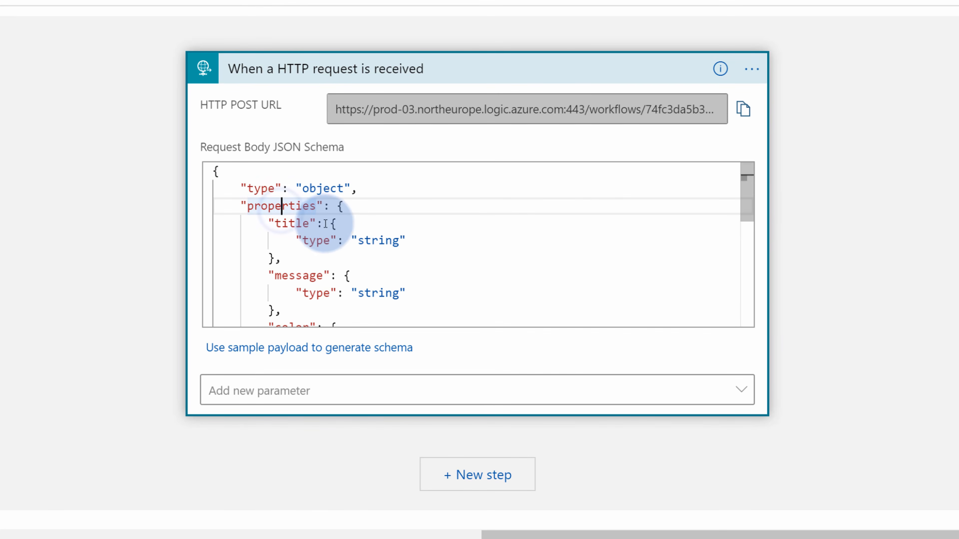
scroll(428, 262, down, 5)
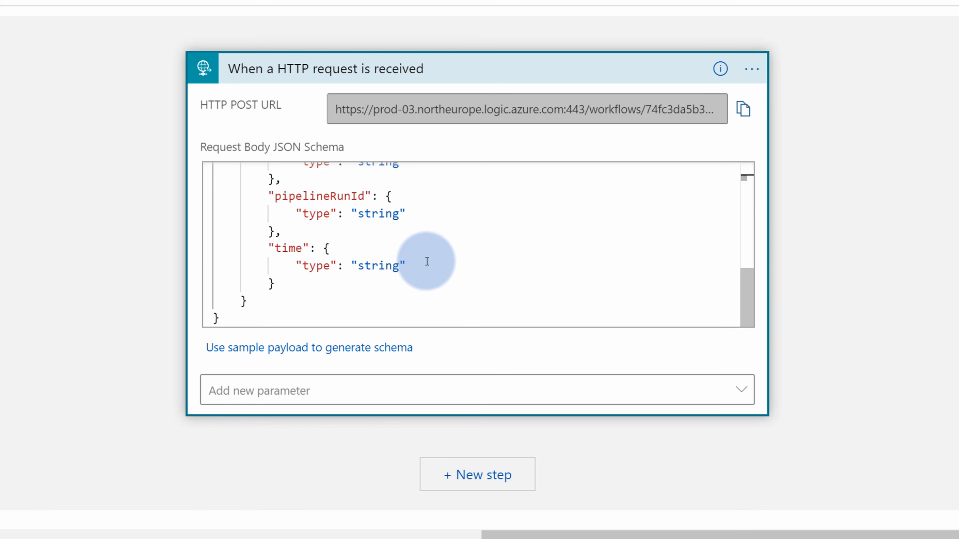
scroll(424, 270, up, 5)
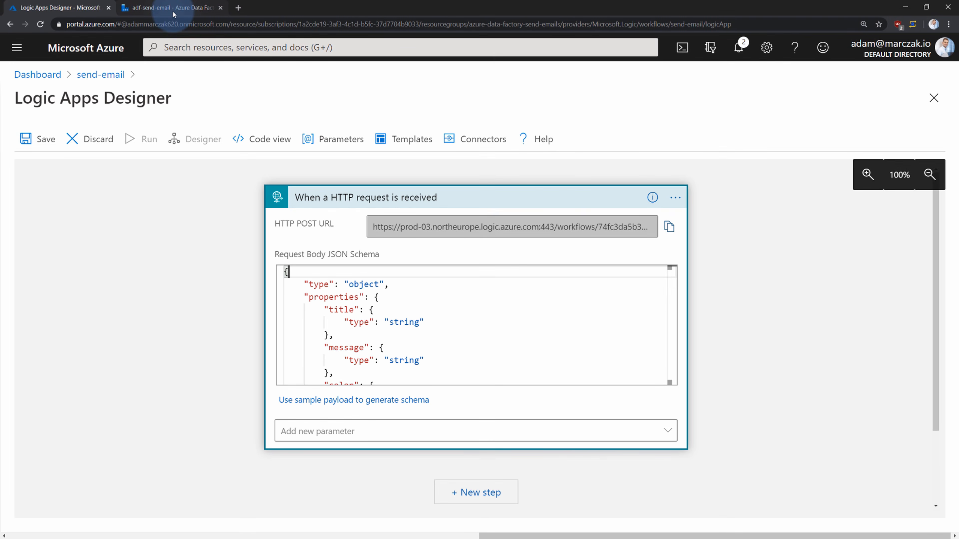
Reopen Send Email's body in the dynamic content editor and enlarge it to show every field
click(174, 14)
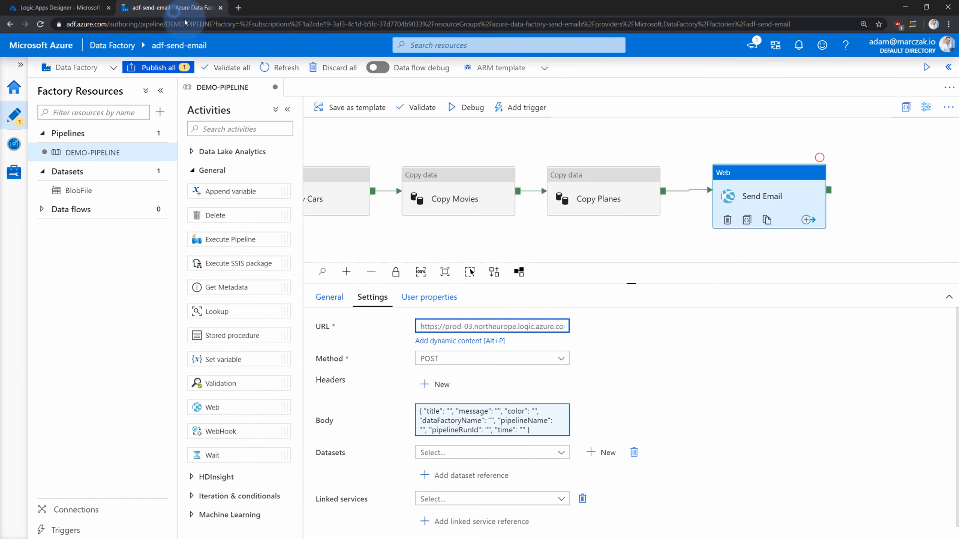
click(664, 231)
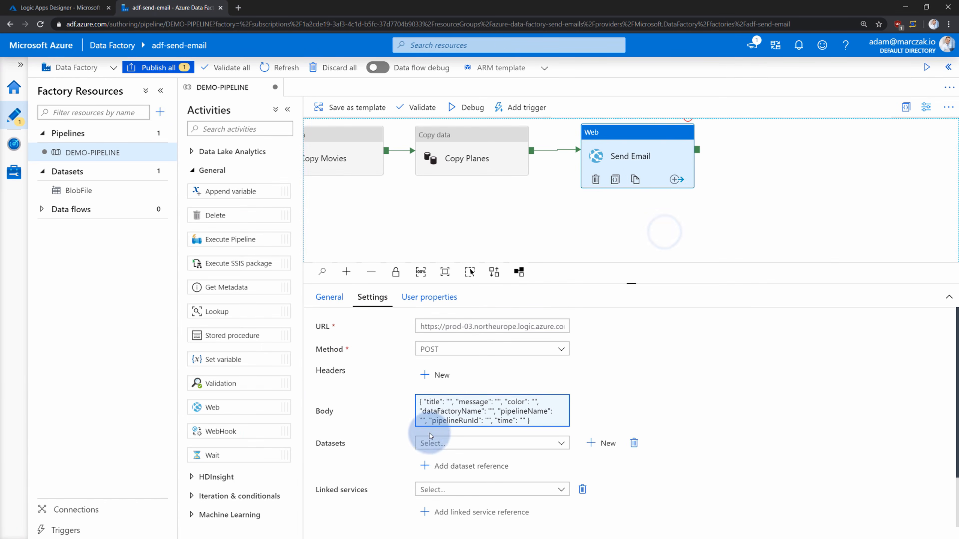
click(459, 411)
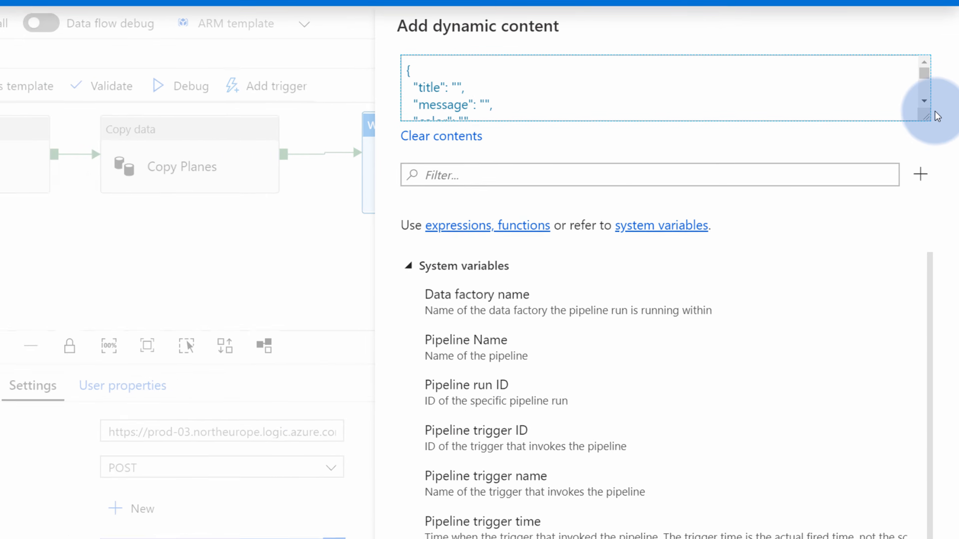
drag(937, 124, 944, 304)
drag(936, 399, 937, 422)
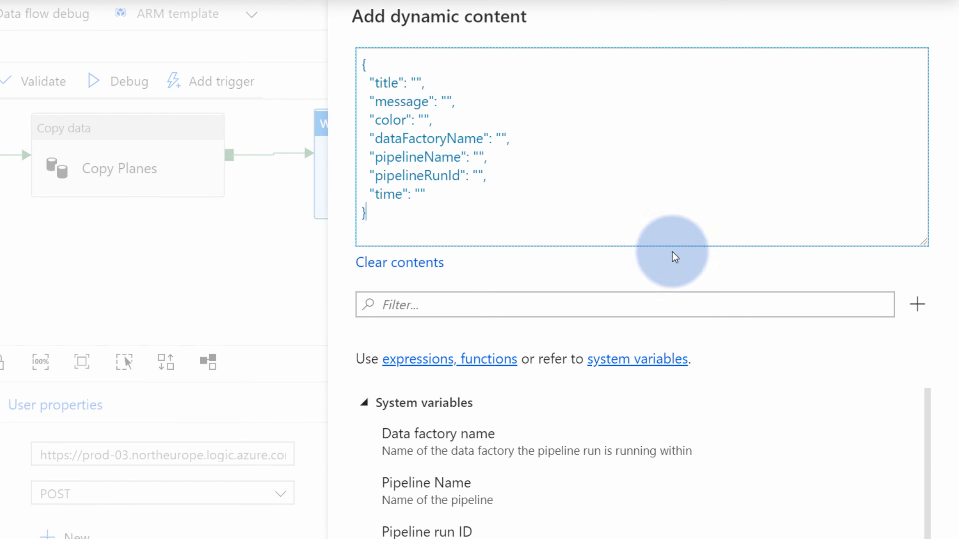
click(447, 104)
click(419, 83)
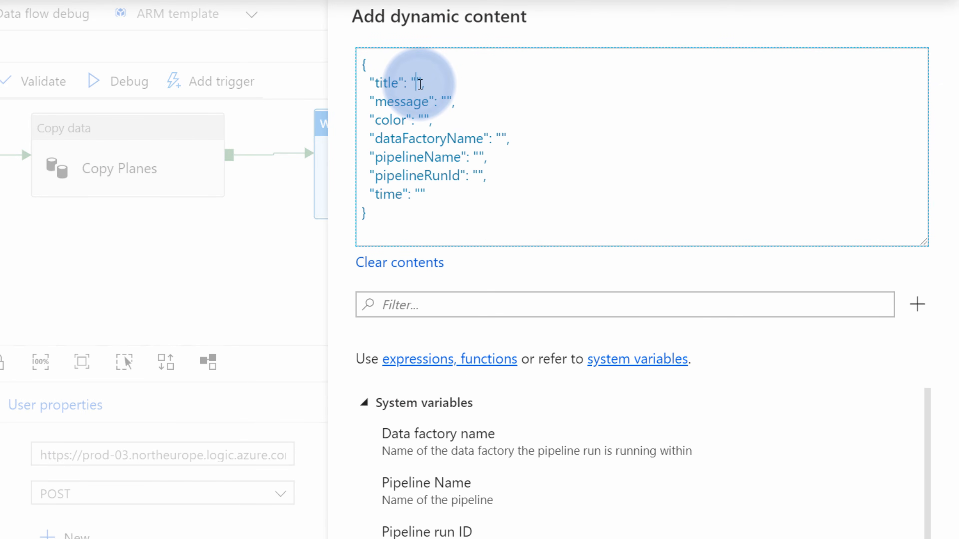
click(468, 3)
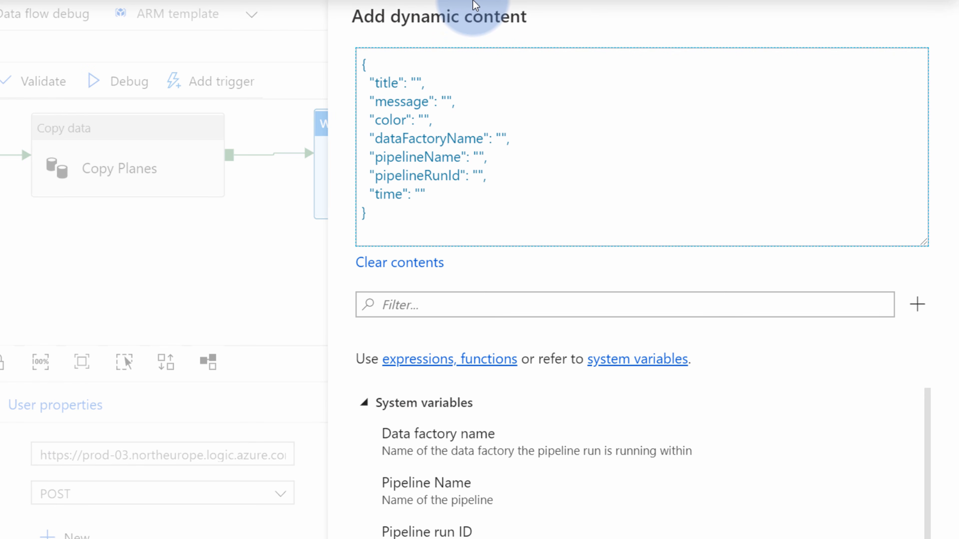
Enter title 'PIPELINE RUN FINISHED!' and message 'DEMO-PIPELINE FINISHED RUNNING SUCCESSFULLY!'
text(PIPELINE RUN FINISHE)
key(BackSpace)
key(BackSpace)
key(BackSpace)
key(BackSpace)
key(BackSpace)
text(n)
key(BackSpace)
text(NISHED)
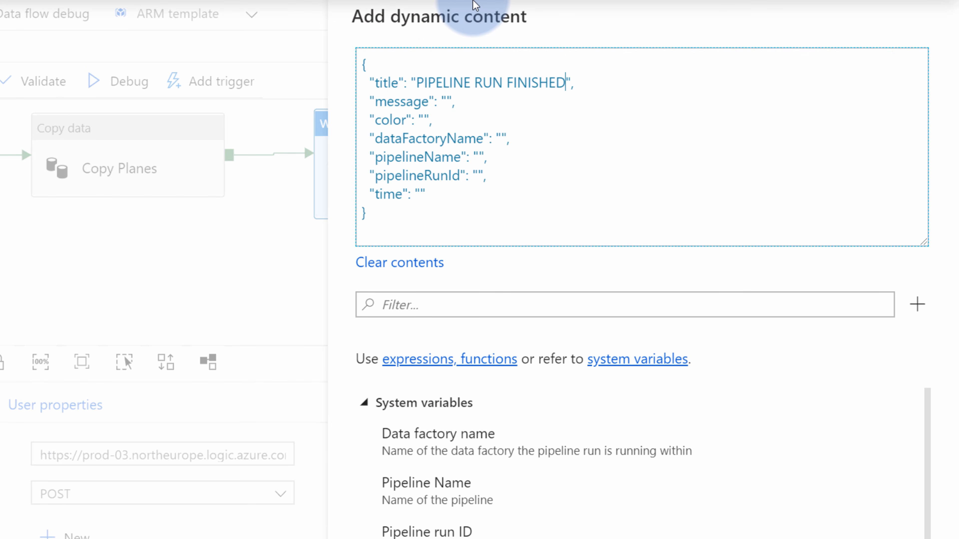
text(!)
click(447, 103)
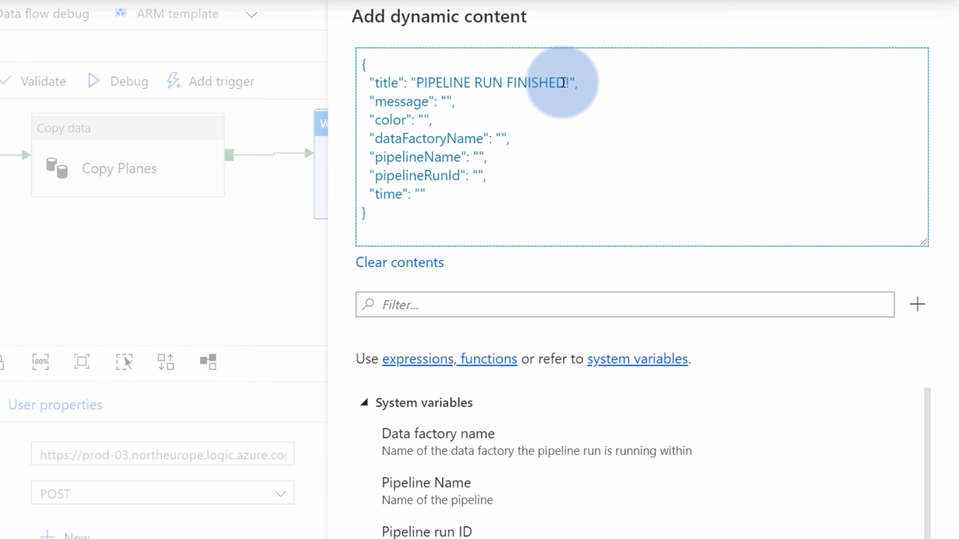
text(DEMO-PIP)
text(ELINE FINIS)
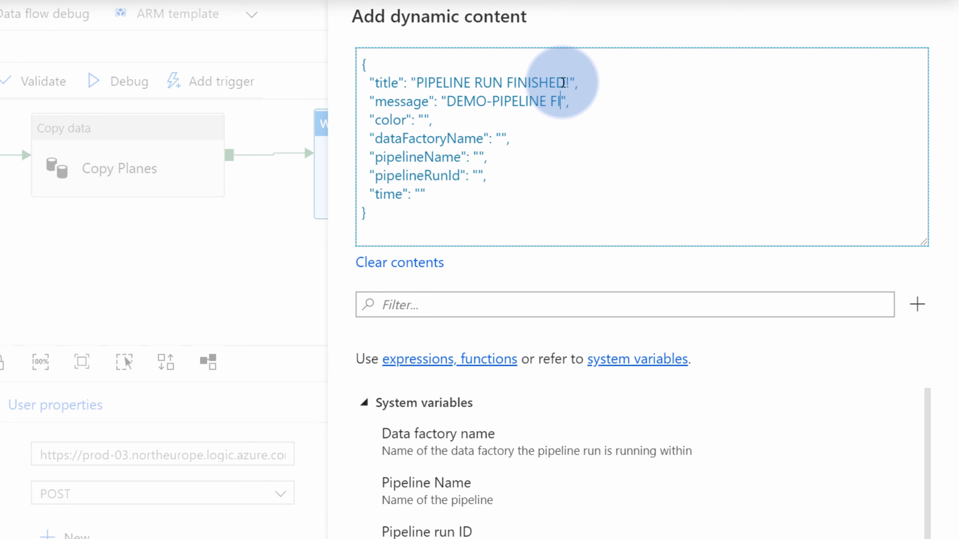
text(HED RUNNING)
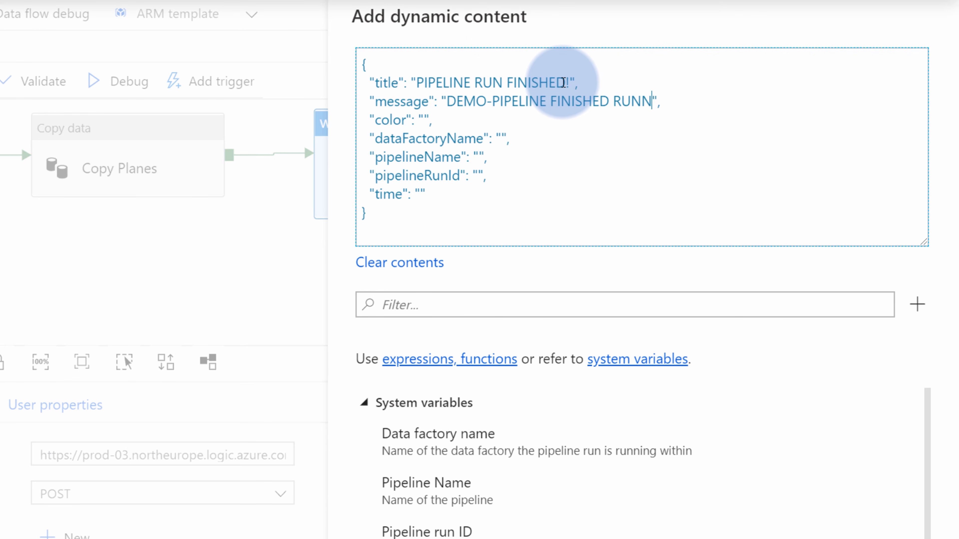
text( SUCCESSFULL)
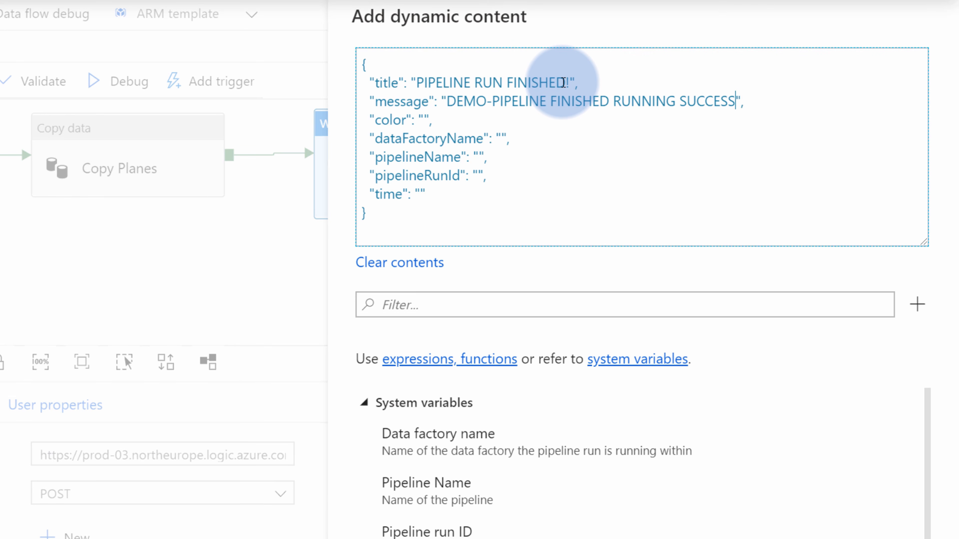
text(Y!)
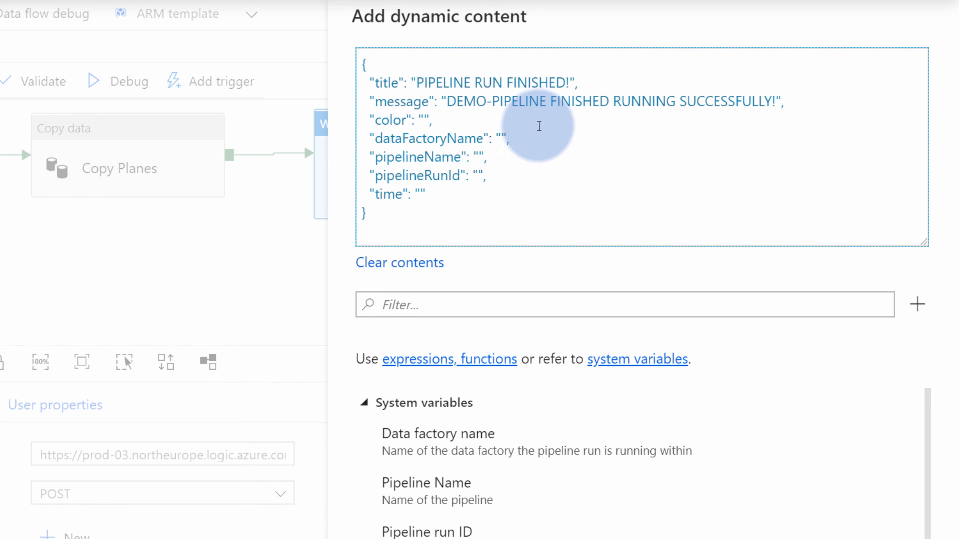
click(424, 121)
Set color to Green and dataFactoryName to @{pipeline().DataFactory}
text(Green)
click(515, 161)
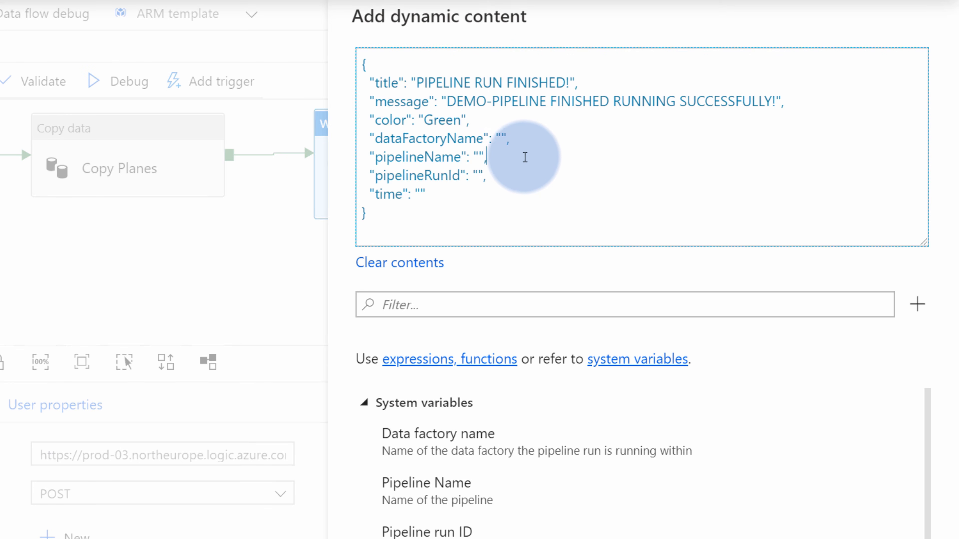
click(500, 135)
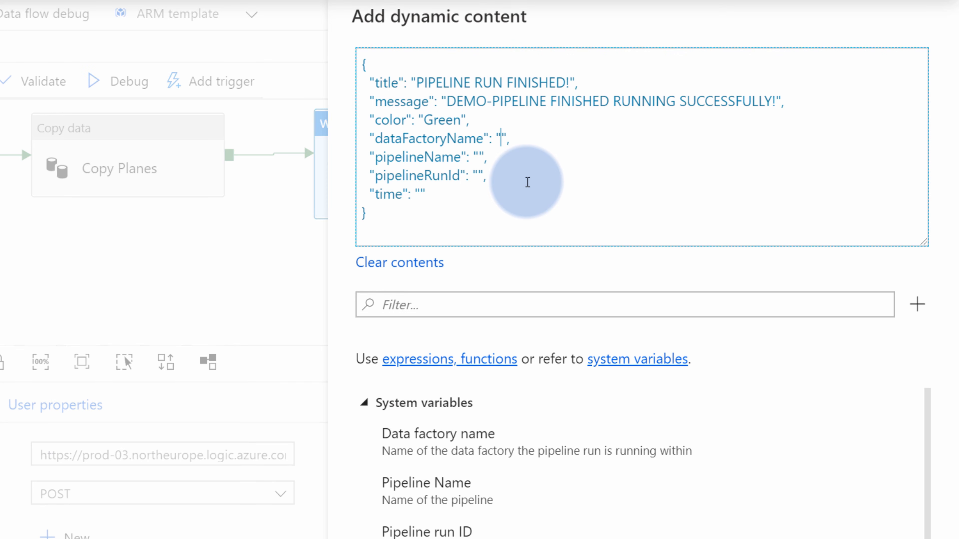
text(@{})
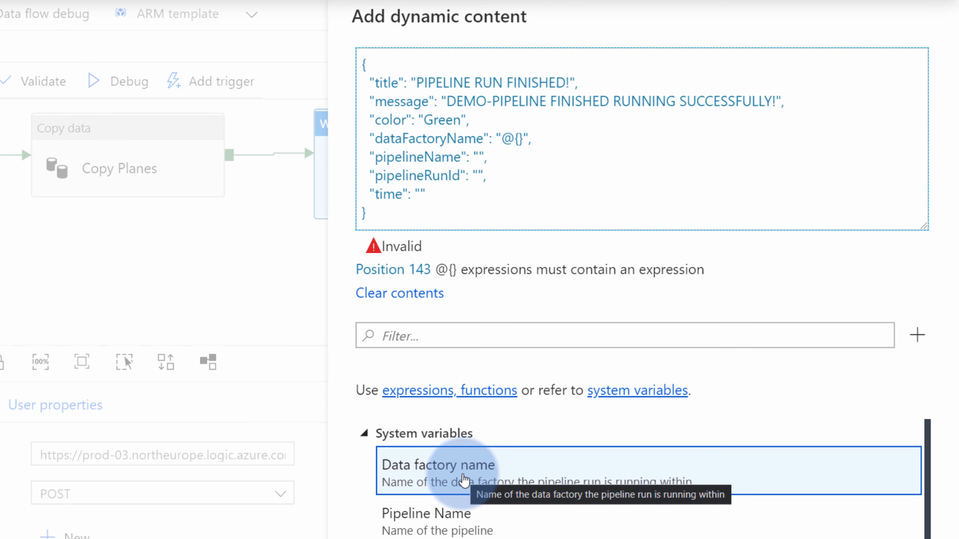
click(482, 475)
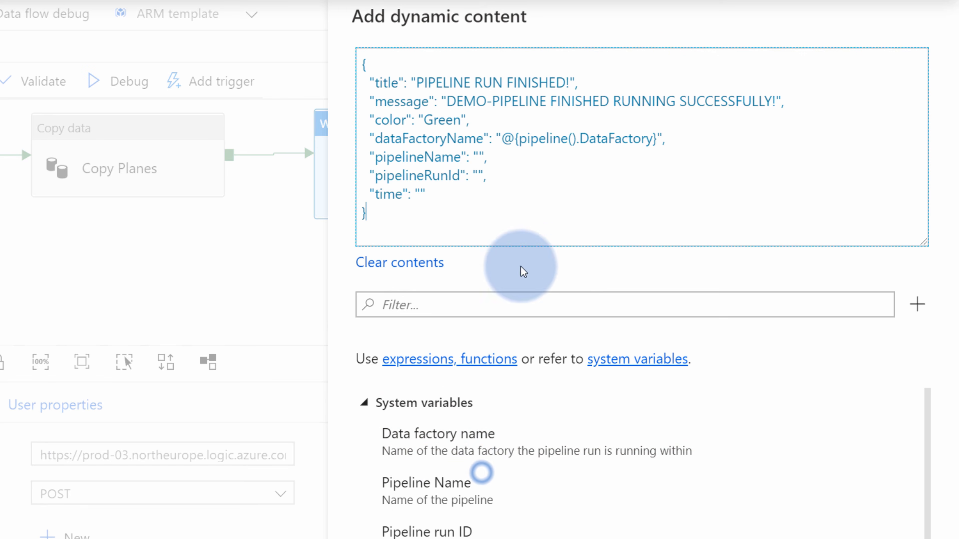
drag(519, 139, 651, 140)
click(610, 188)
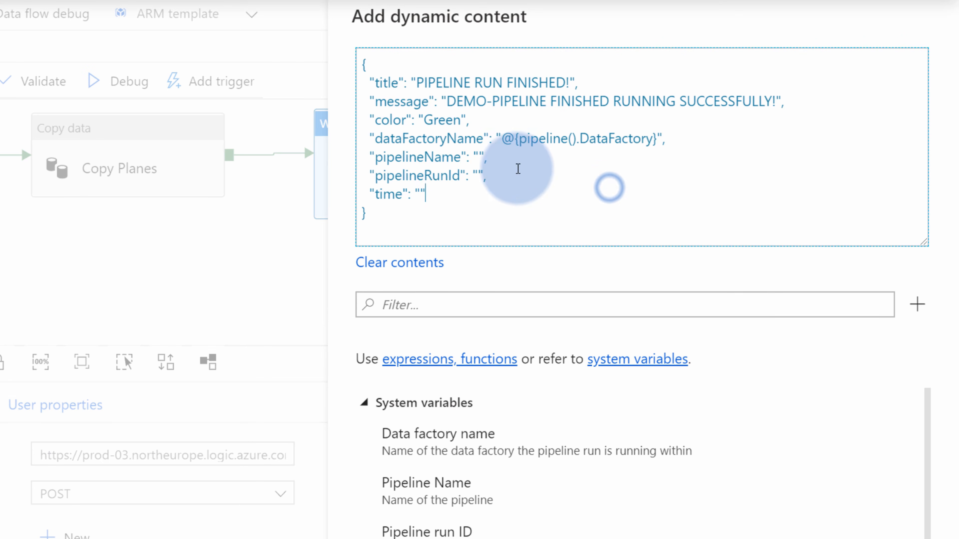
Set pipelineName to @{pipeline().Pipeline} and begin an @{ expression in pipelineRunId
click(479, 155)
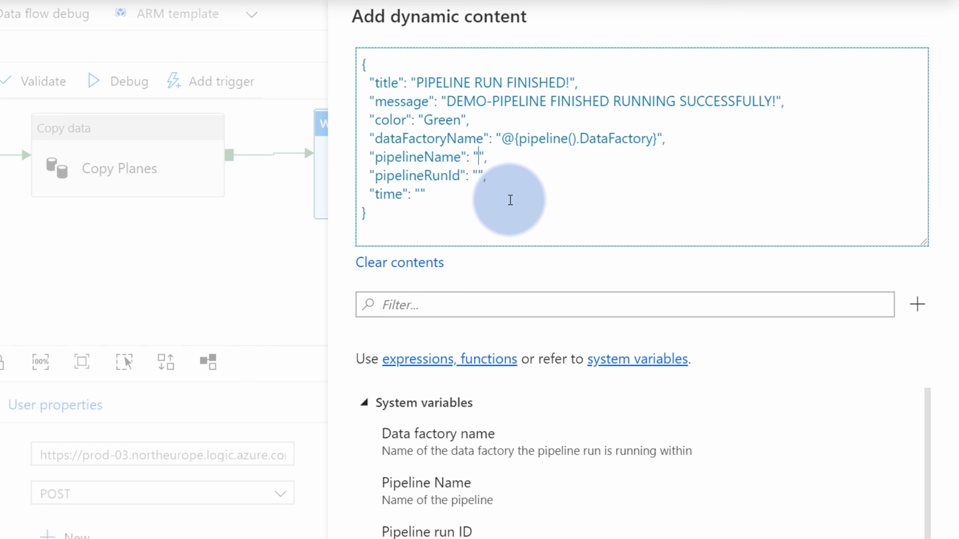
text(@{)
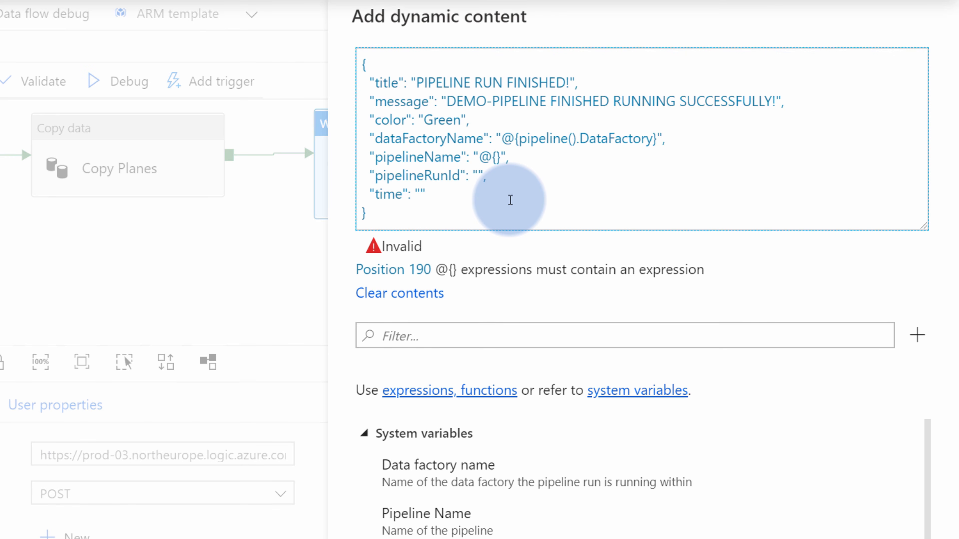
click(455, 527)
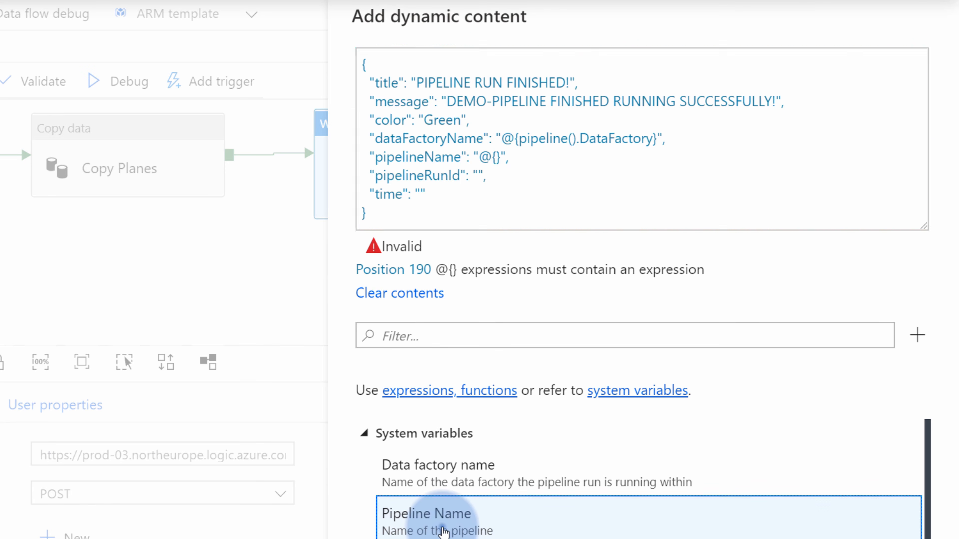
click(443, 531)
click(478, 176)
text(@{)
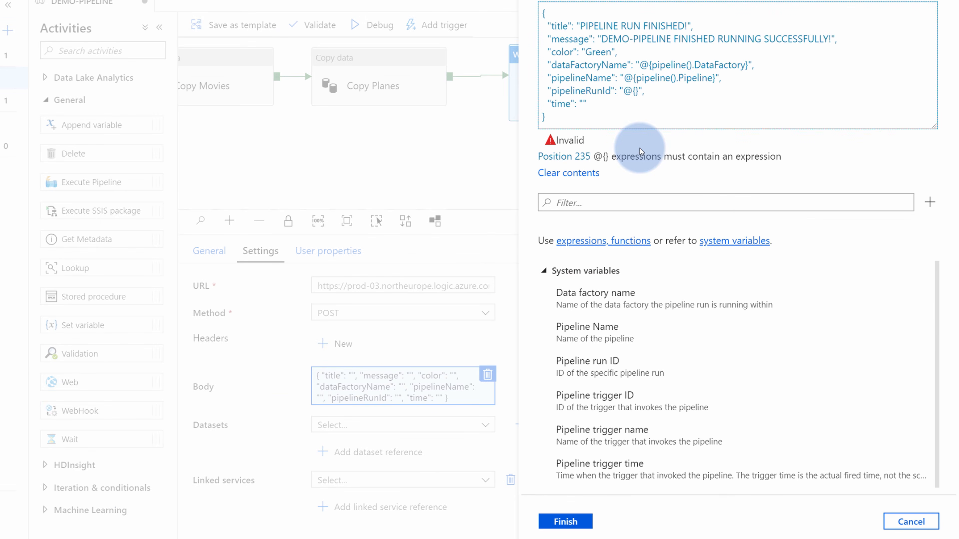
Set pipelineRunId to @{pipeline().RunId} and begin an @{ expression in time
click(599, 394)
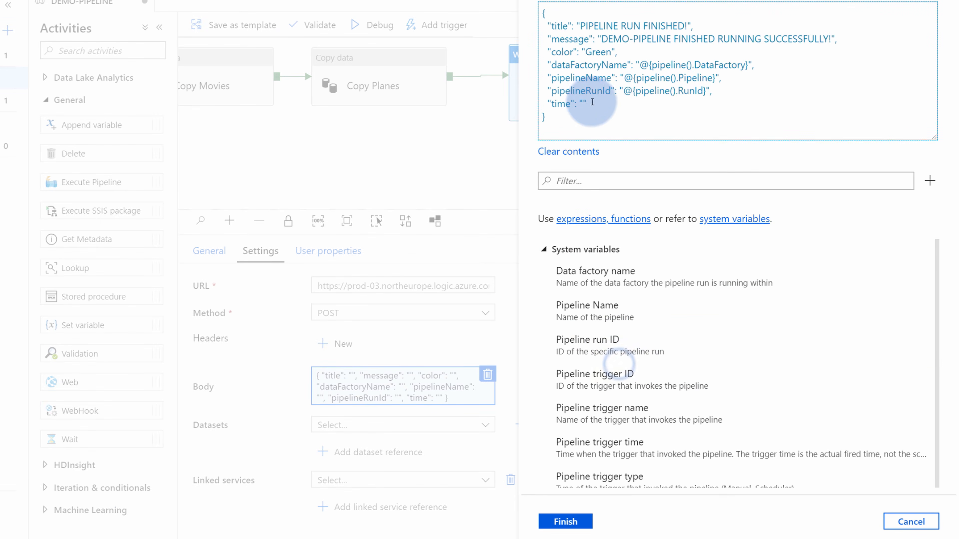
click(583, 104)
text(@{)
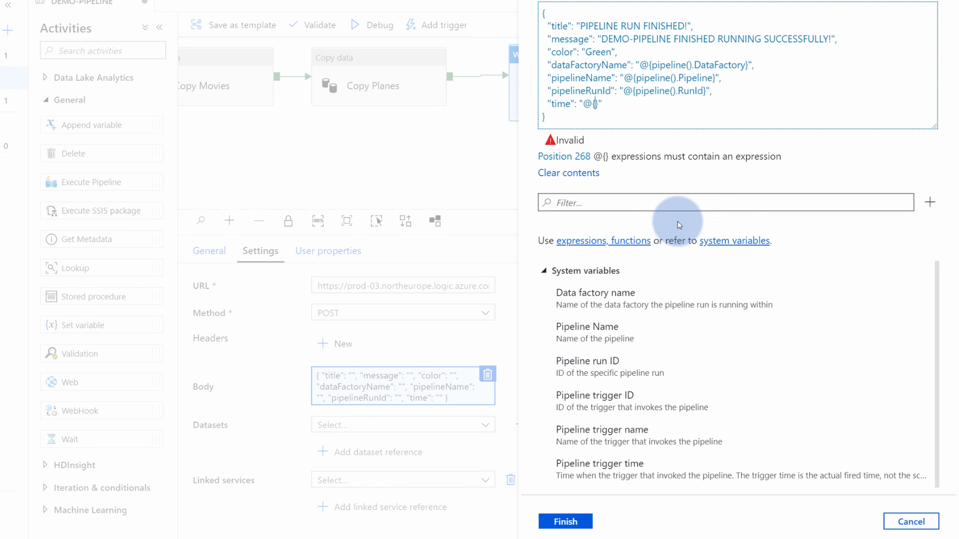
Set time to @{utcnow()} from Date Functions and apply the finished JSON body
scroll(693, 393, down, 3)
scroll(692, 393, down, 6)
click(558, 302)
scroll(642, 382, down, 10)
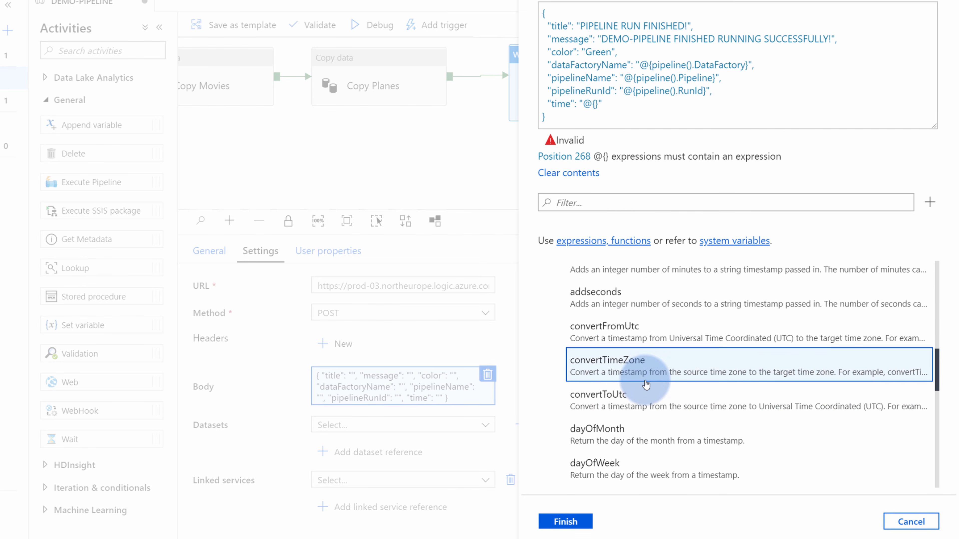
scroll(641, 381, down, 8)
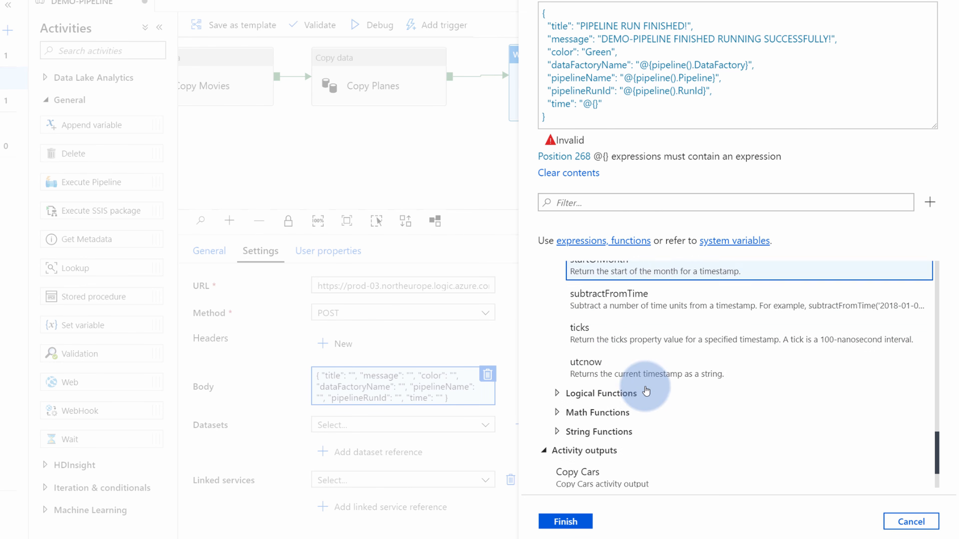
click(609, 367)
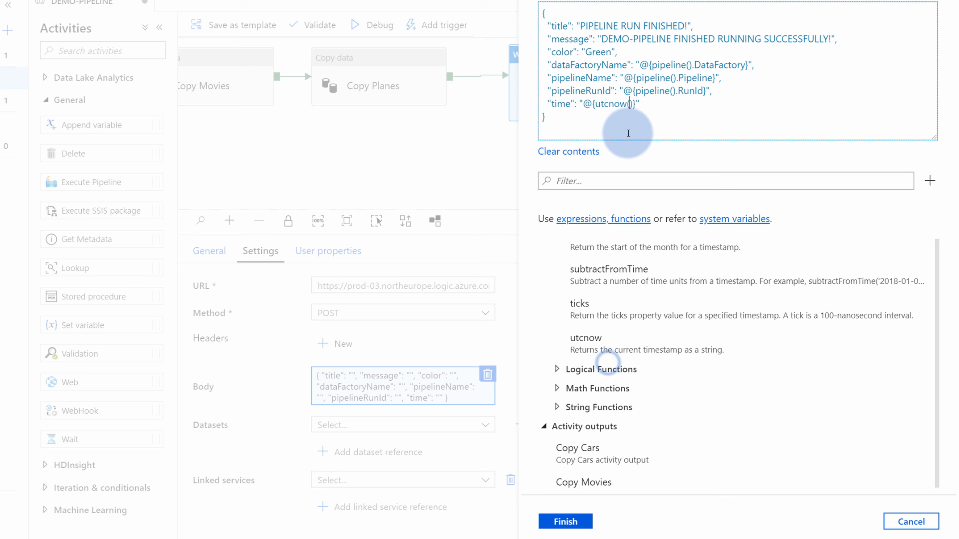
click(653, 117)
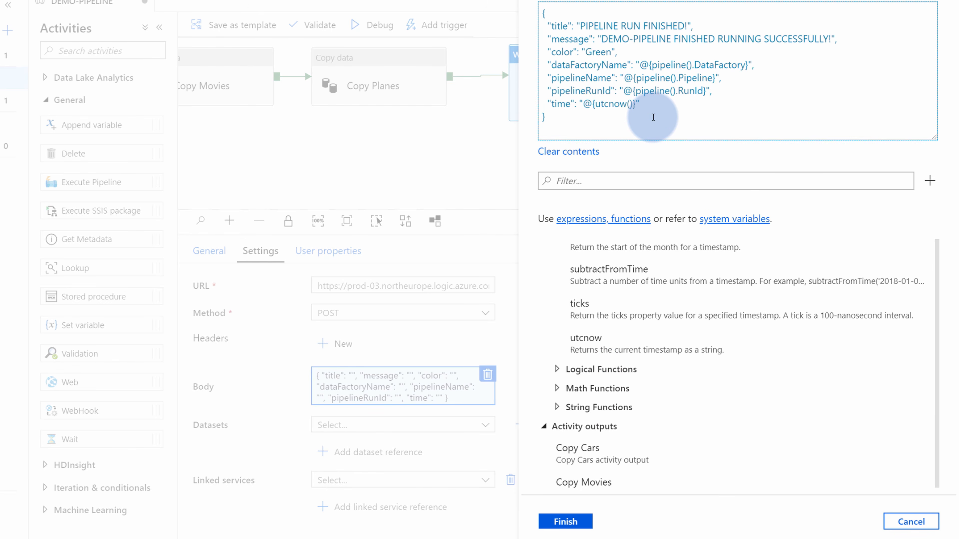
click(572, 520)
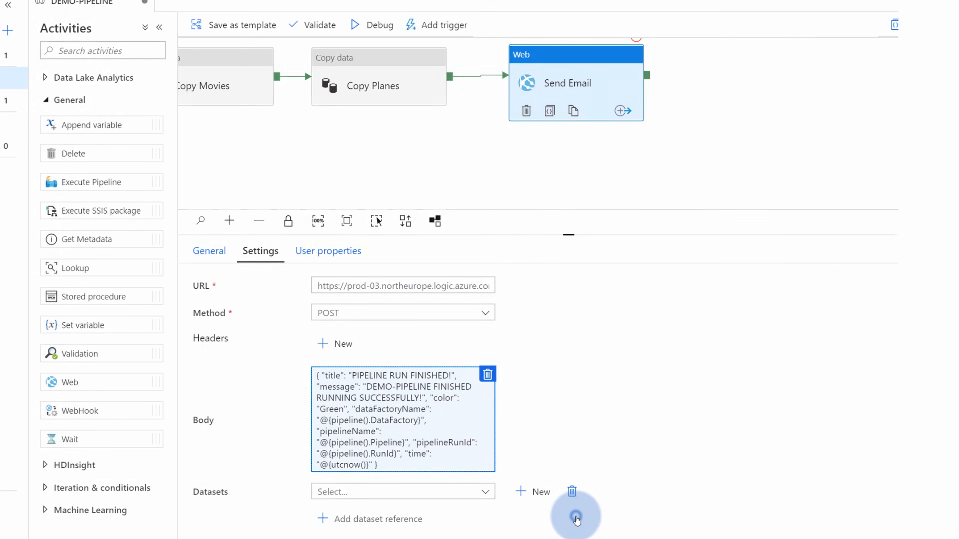
Pan the pipeline to show Copy Cars, start a debug run, and return to the Logic Apps Designer
click(534, 197)
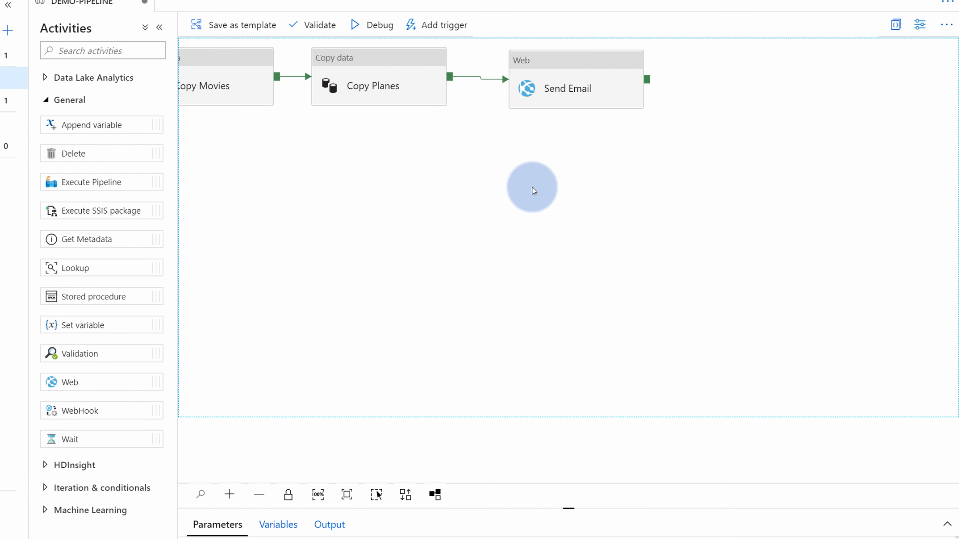
drag(490, 157, 666, 230)
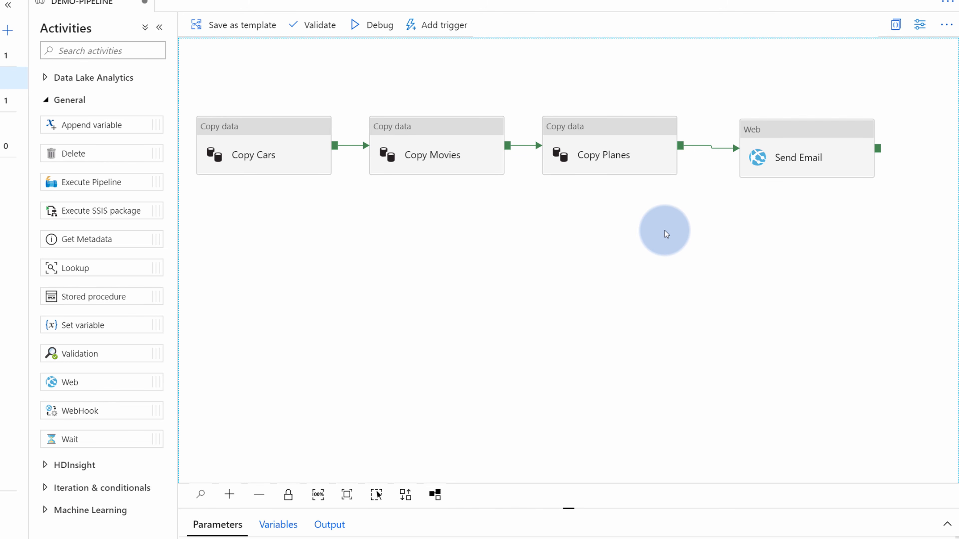
click(371, 26)
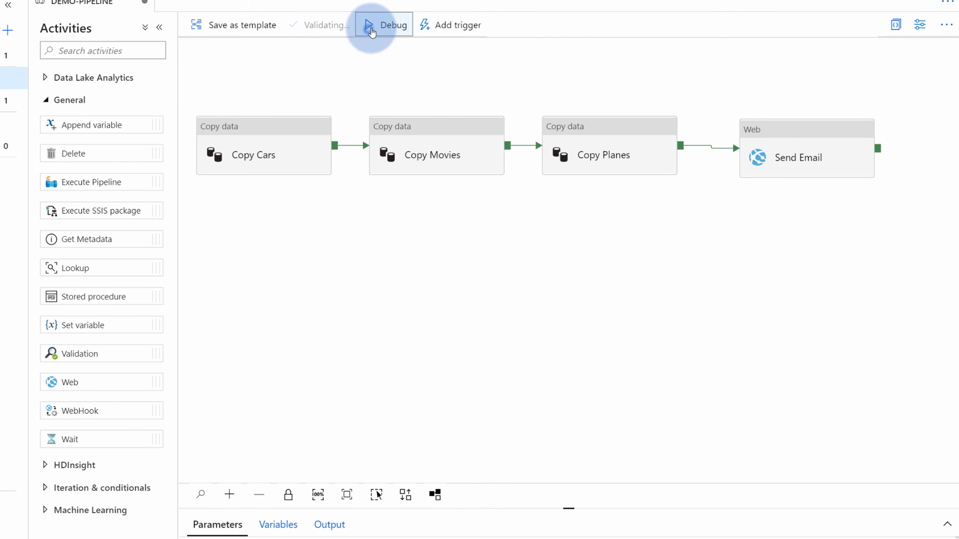
click(67, 5)
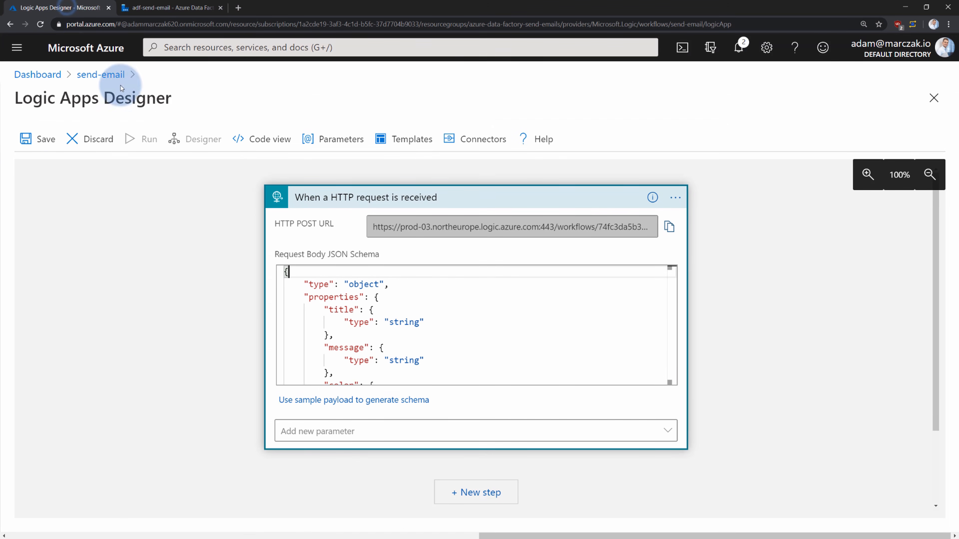
Save the workflow, refresh the send-email overview, and open the succeeded 6/16/2020 7:42 AM run
click(32, 143)
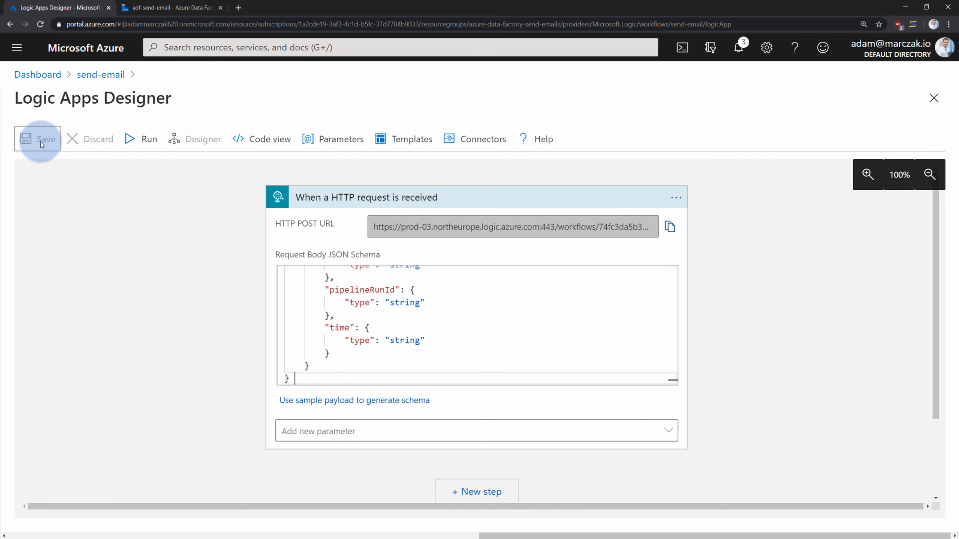
click(112, 75)
click(303, 140)
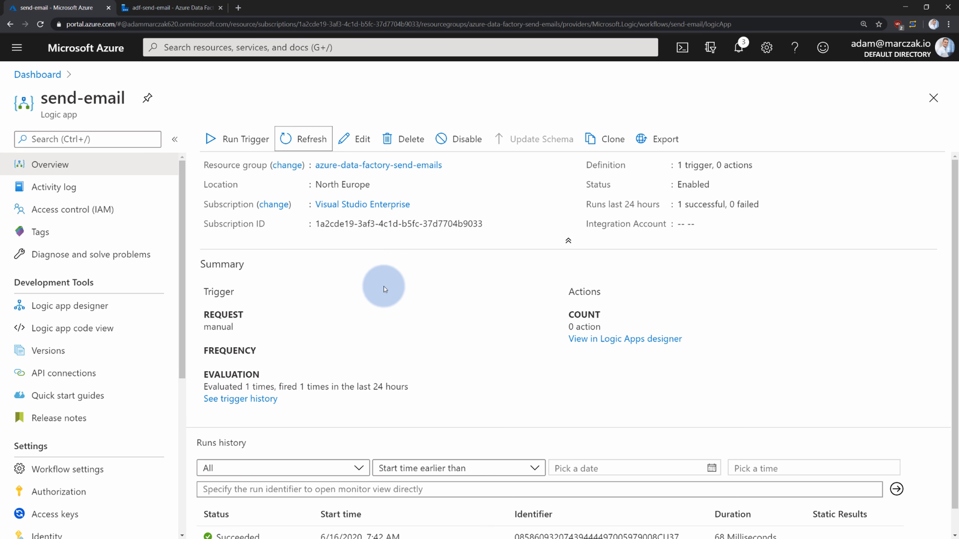
scroll(384, 290, down, 1)
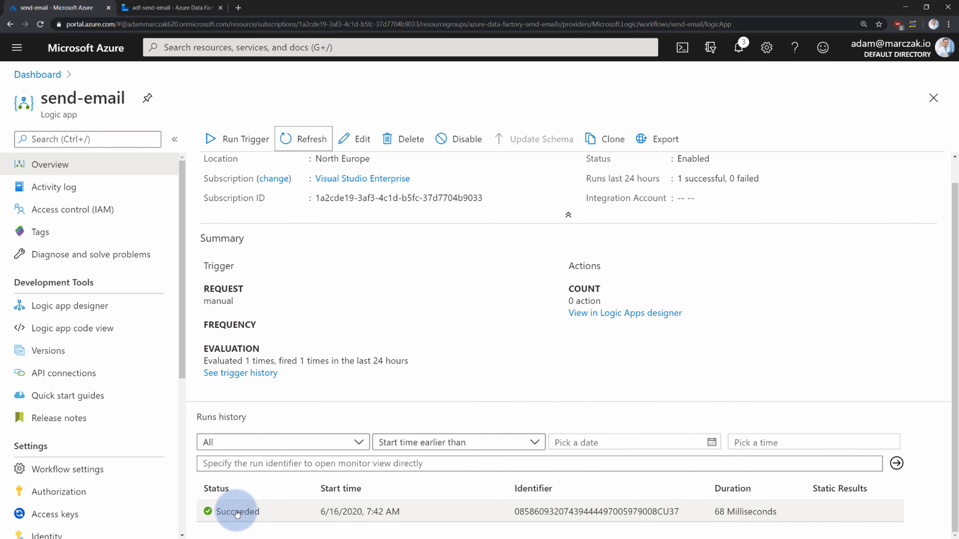
click(250, 512)
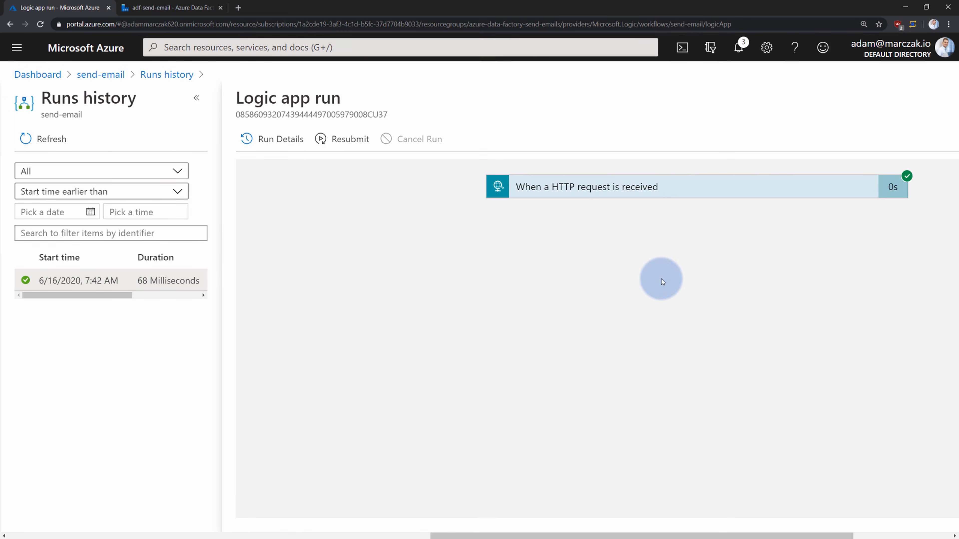
Check the run's trigger outputs, including data factory name adf-send-email, then reopen send-email in the designer
click(687, 187)
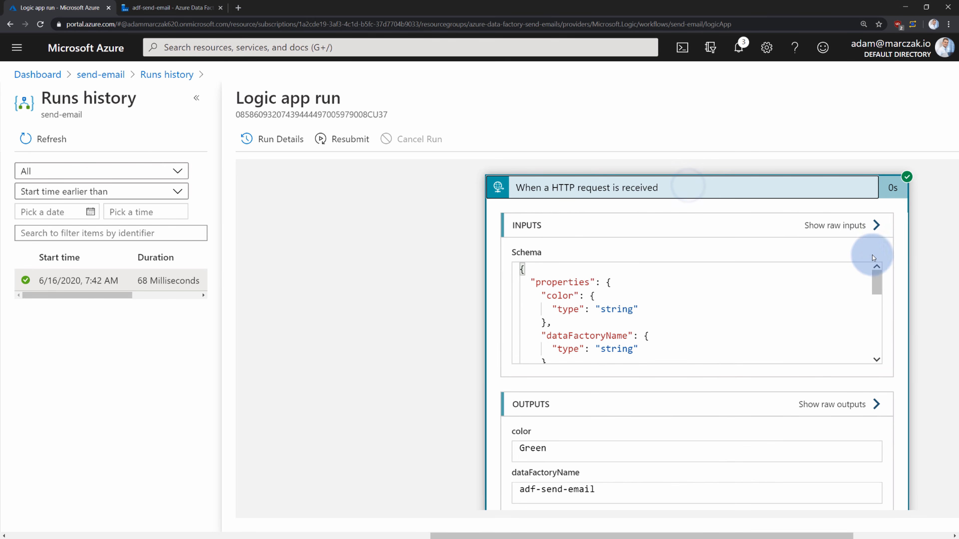
drag(927, 259, 747, 215)
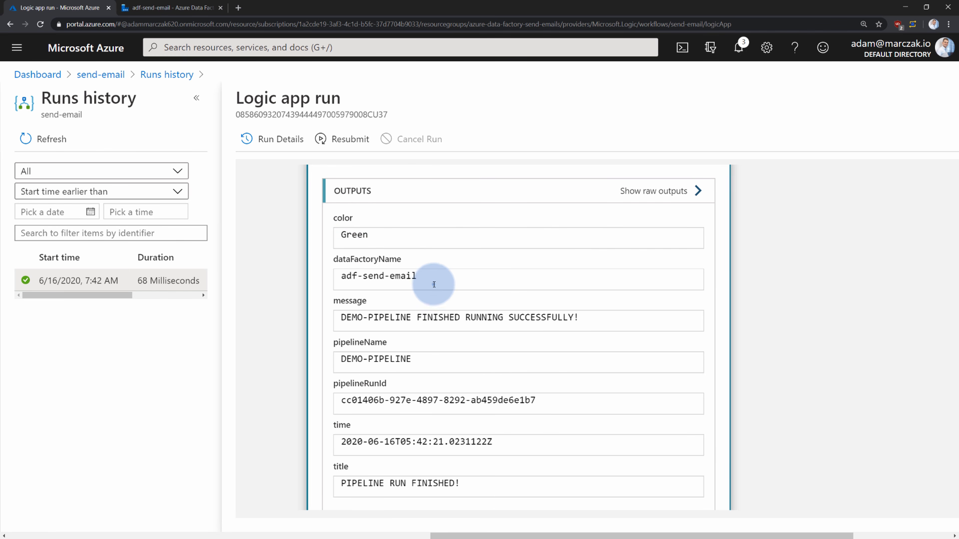
drag(434, 284, 341, 277)
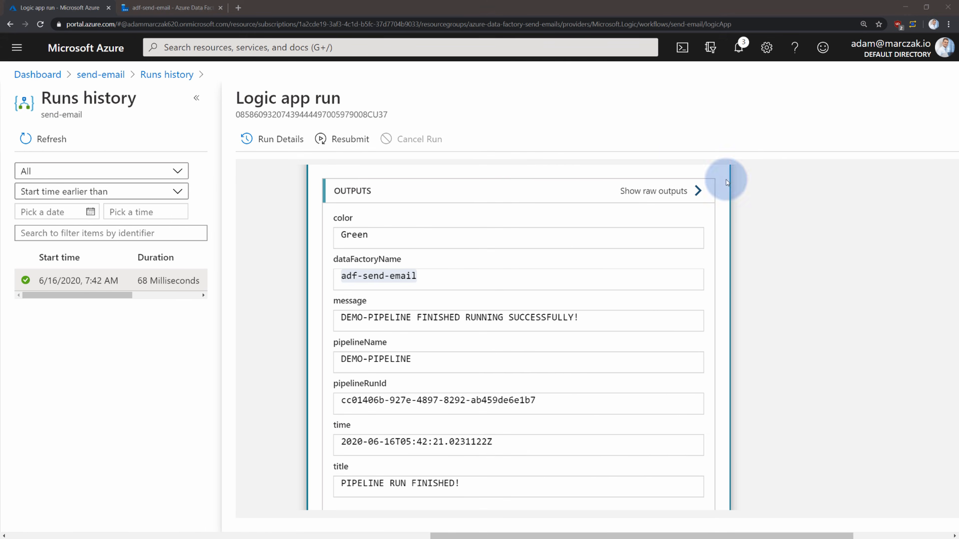
click(89, 75)
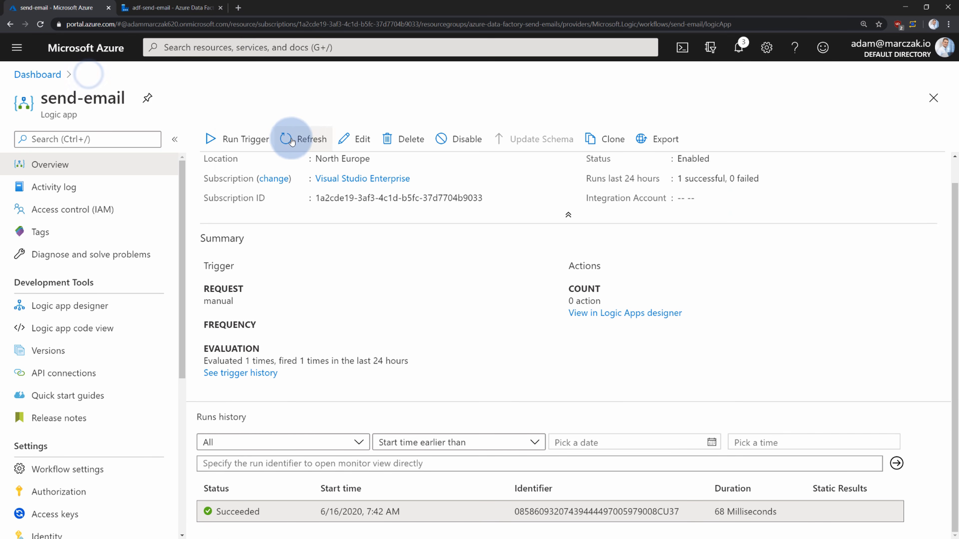
click(355, 140)
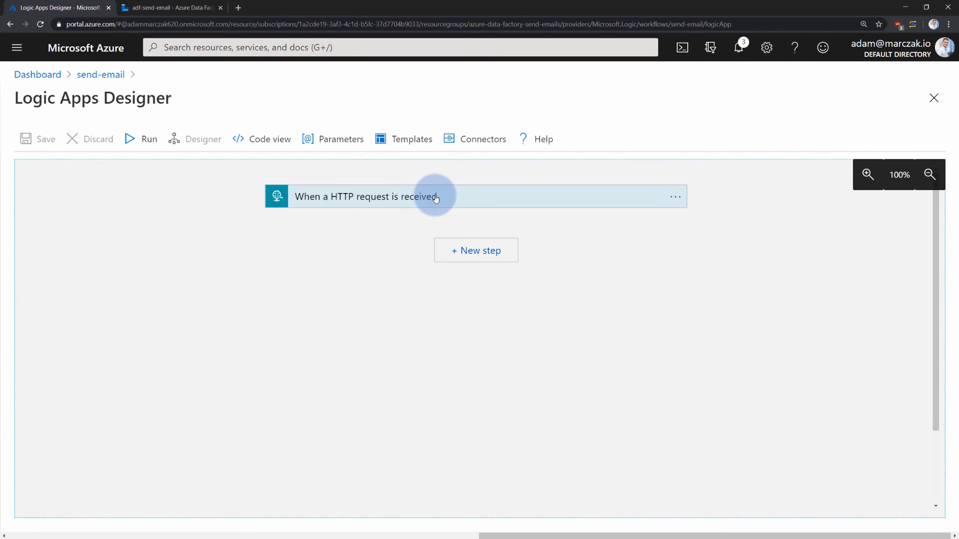
Add a new step, search 'outlook', and pick the Outlook.com 'Send an email (V2)' action
click(477, 143)
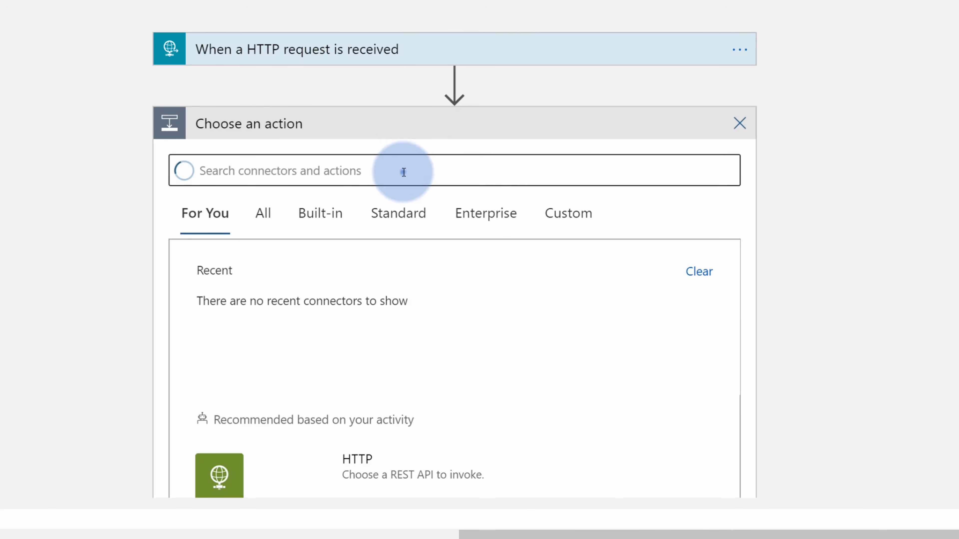
click(403, 172)
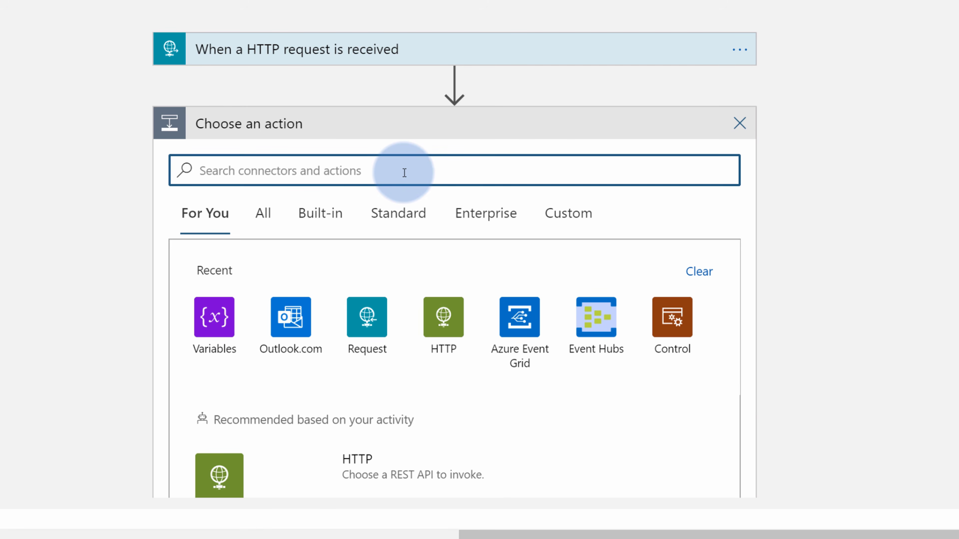
text(outlook)
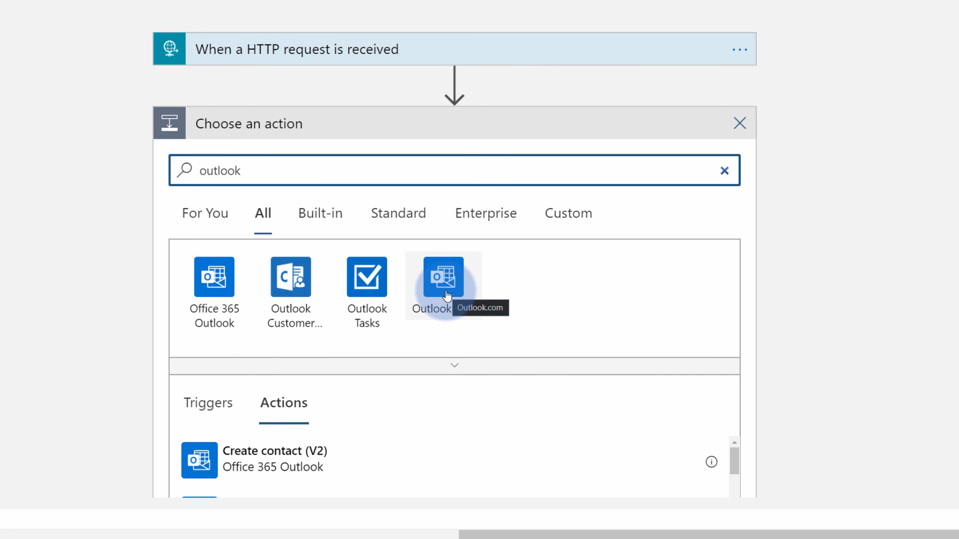
click(443, 280)
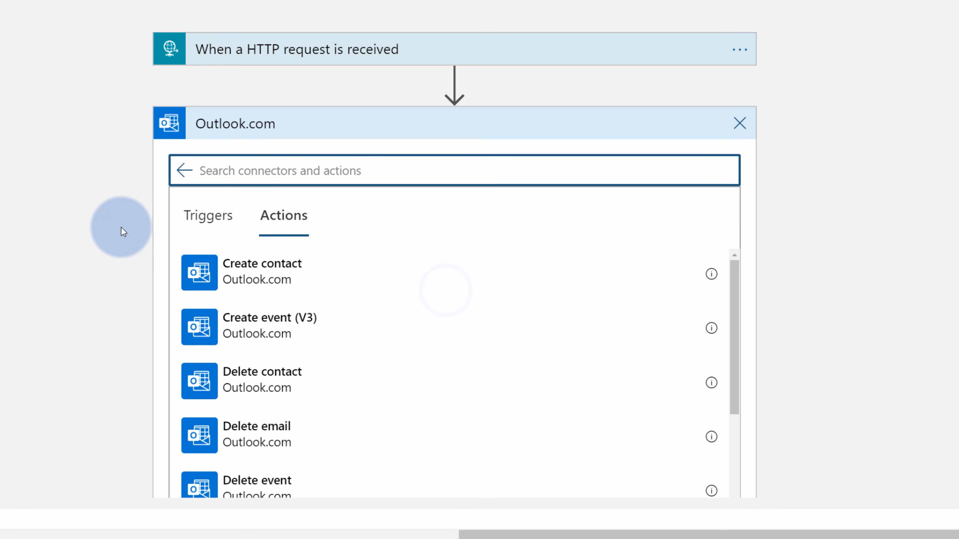
scroll(129, 246, down, 2)
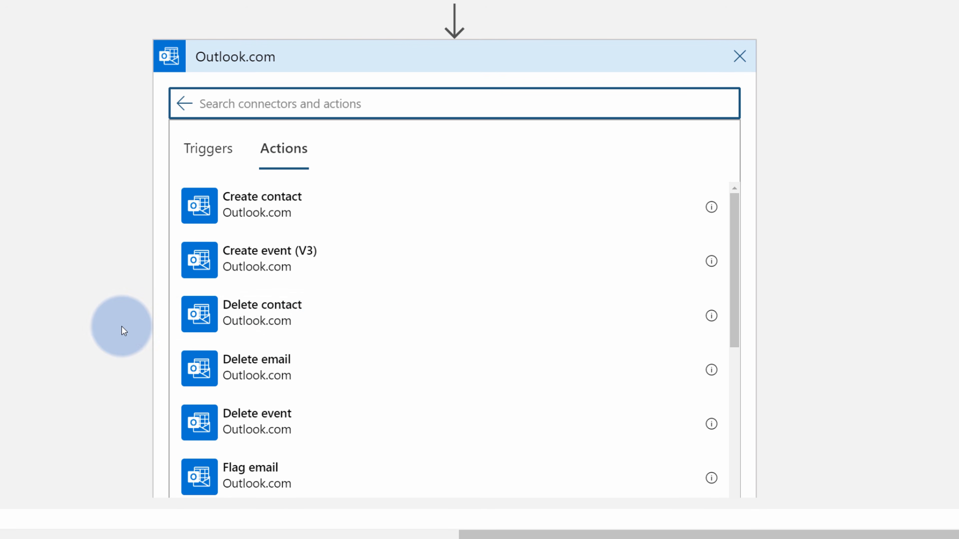
scroll(121, 329, down, 2)
scroll(350, 301, down, 10)
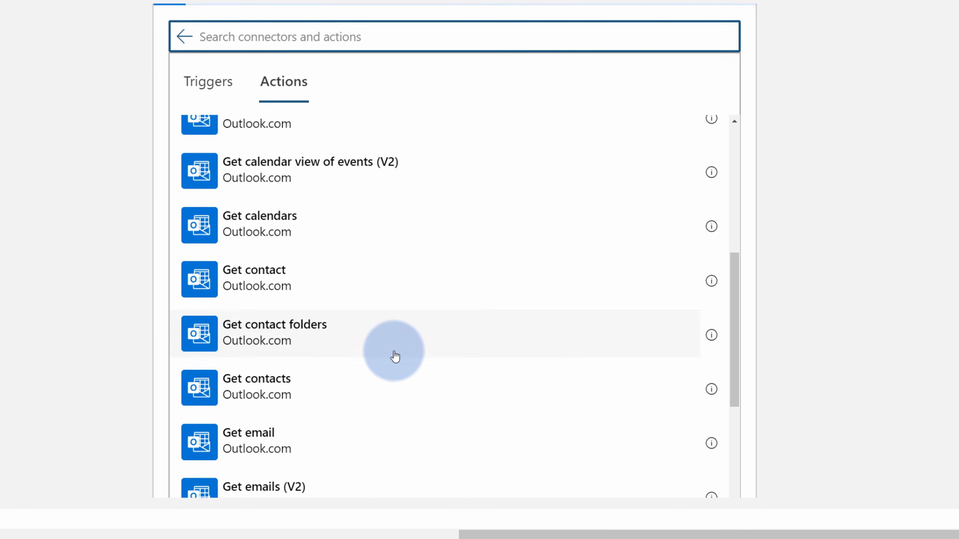
scroll(363, 336, down, 4)
scroll(340, 314, down, 5)
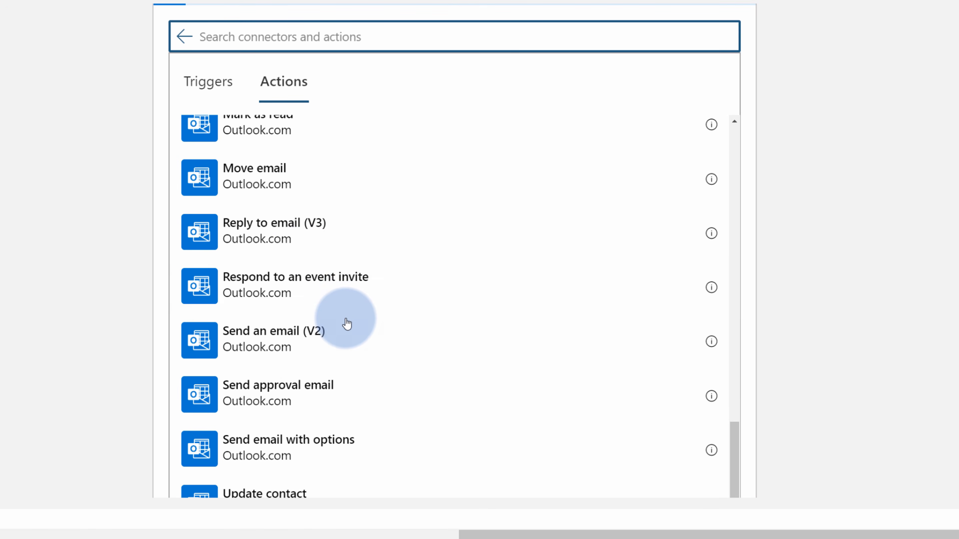
scroll(317, 295, down, 1)
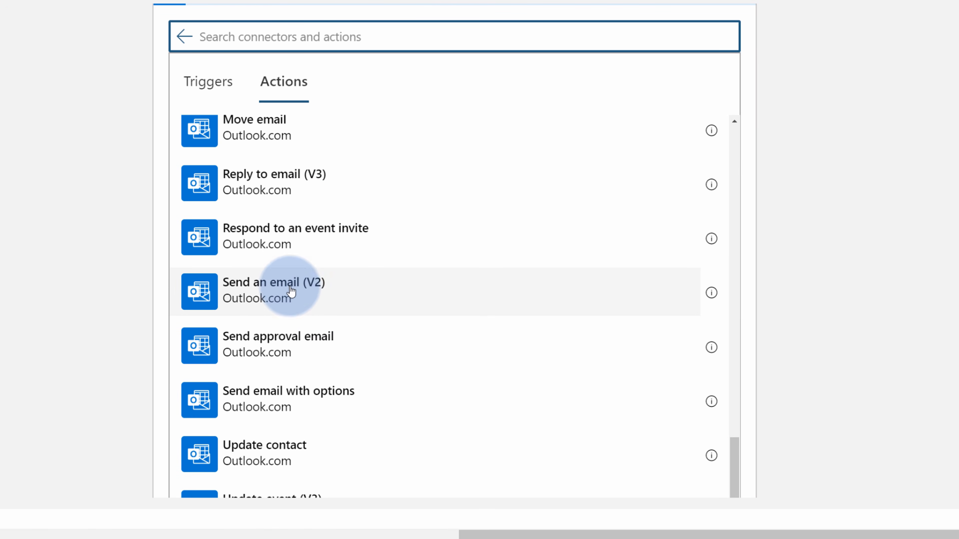
click(294, 298)
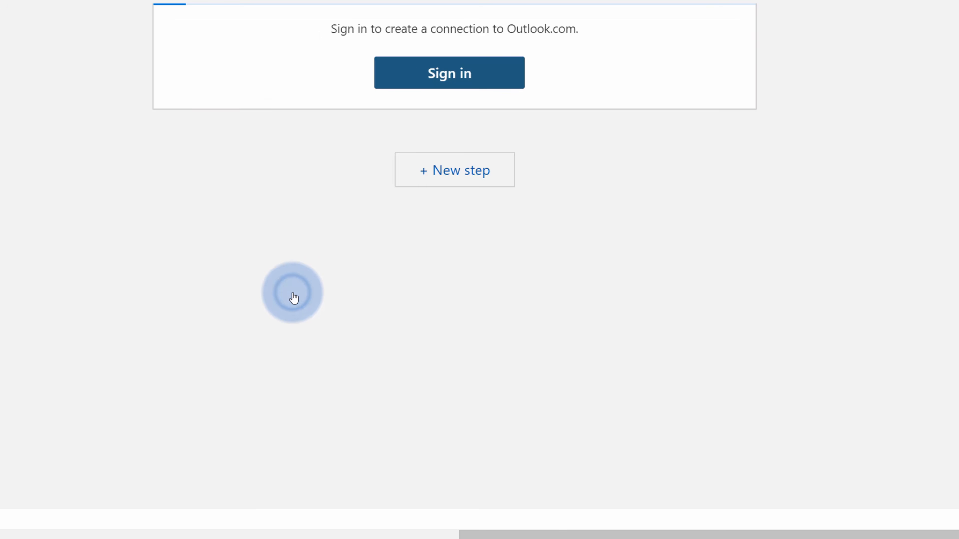
Sign in to the Microsoft account with its password to create the Outlook.com connection
scroll(335, 207, up, 2)
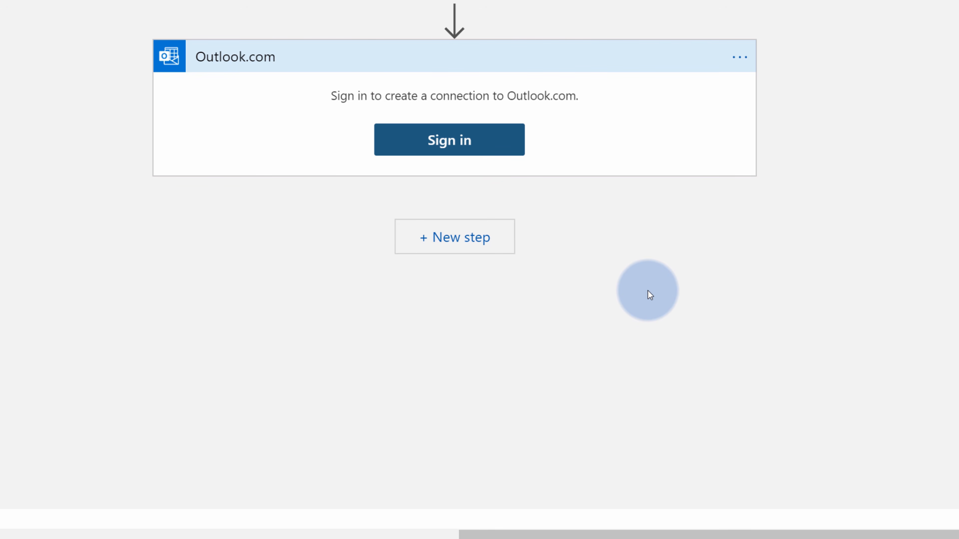
click(452, 143)
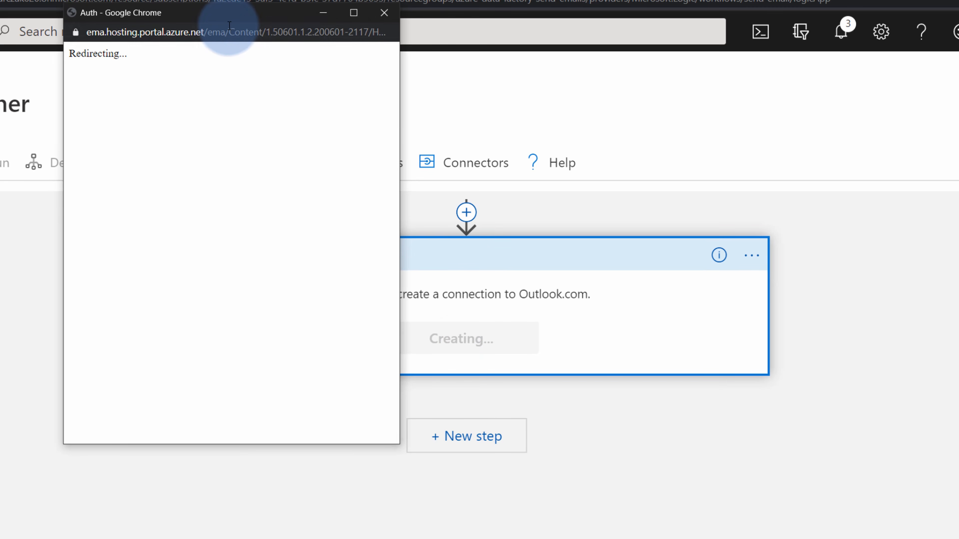
drag(232, 21, 505, 132)
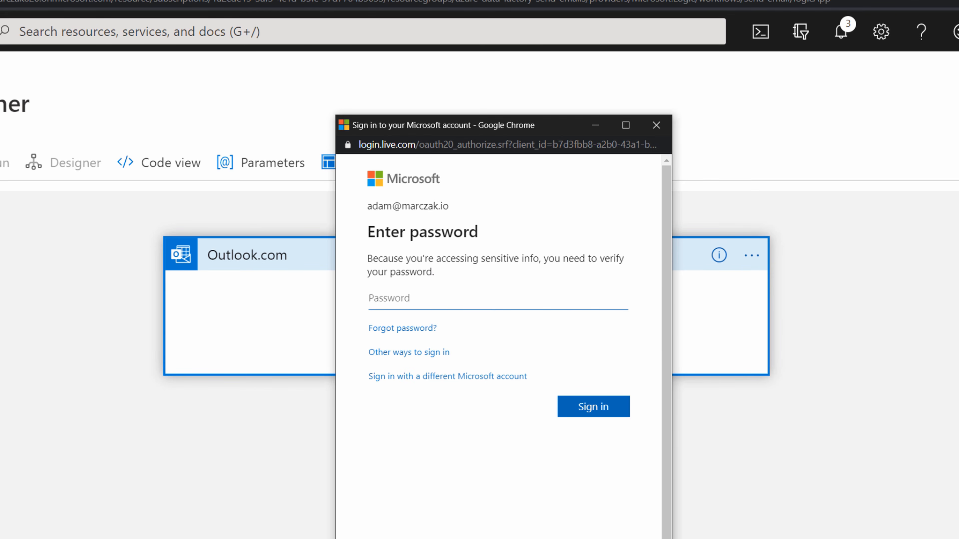
click(495, 286)
key(ctrl+v)
click(599, 407)
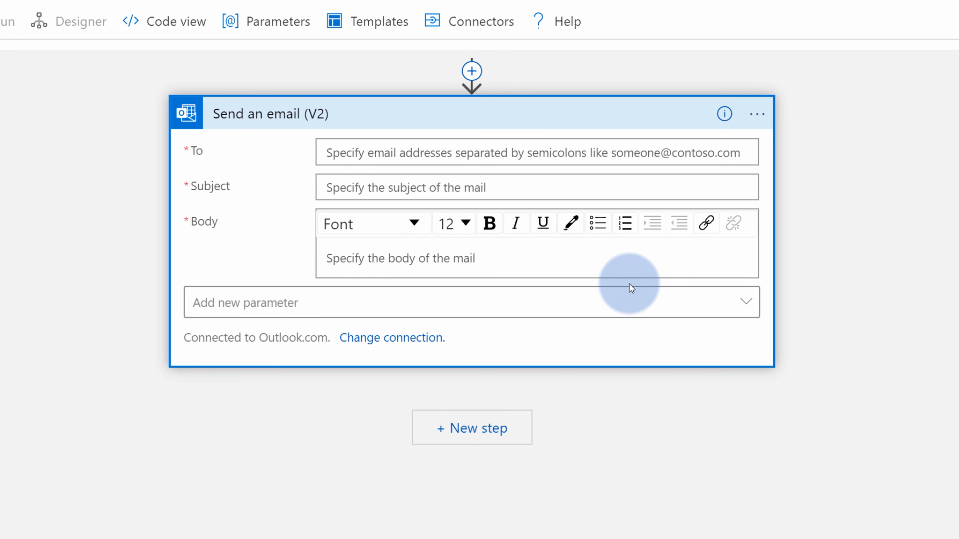
Enter the recipient's Outlook.com e-mail address in the To field
click(345, 158)
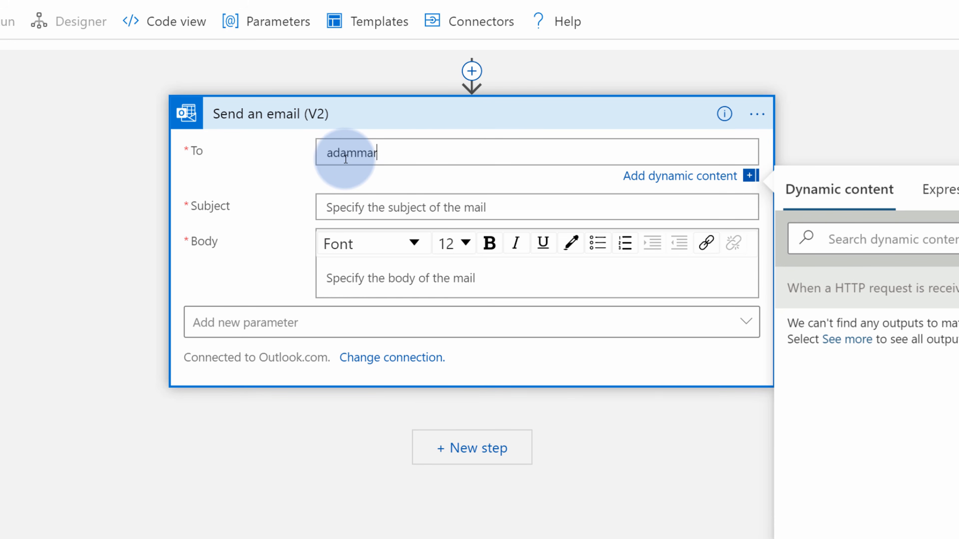
key(Tab)
Browse the dynamic content list offered for the Subject field
click(381, 207)
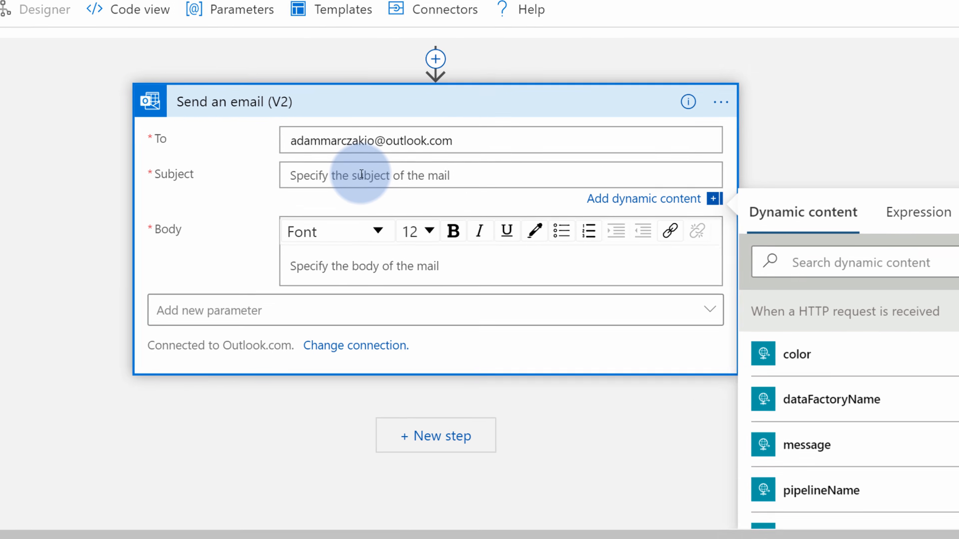
scroll(747, 345, down, 4)
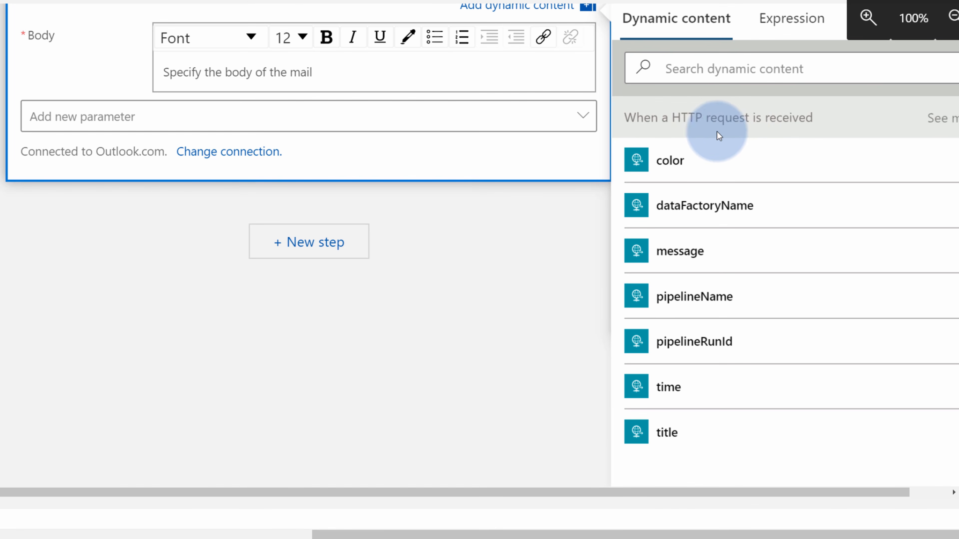
drag(636, 120, 852, 113)
click(553, 237)
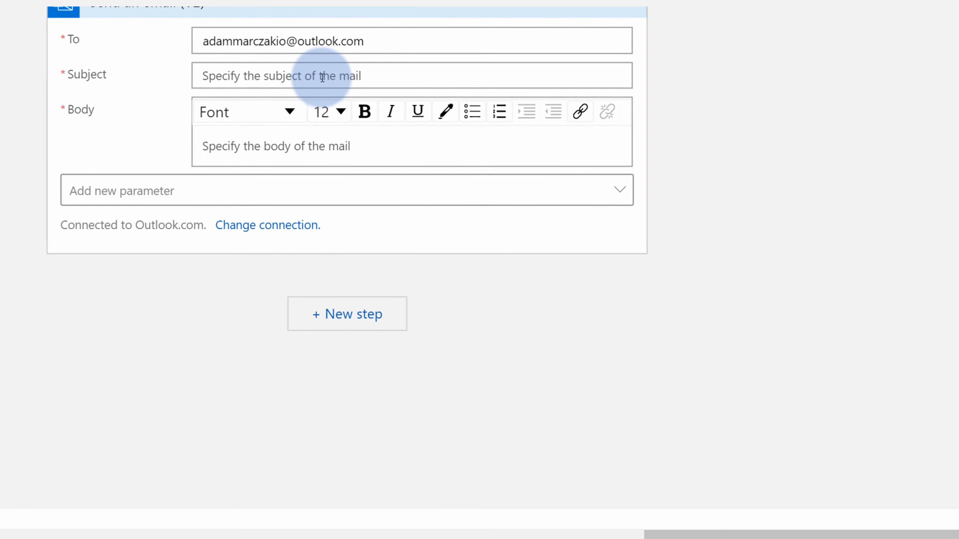
click(81, 76)
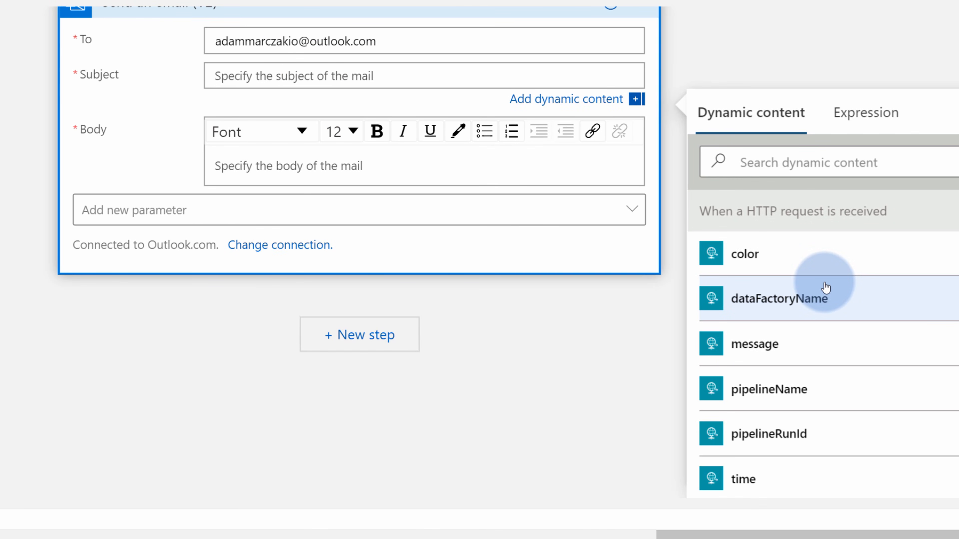
Review the HTTP request trigger's body schema down to the title field
drag(757, 24, 840, 297)
click(571, 208)
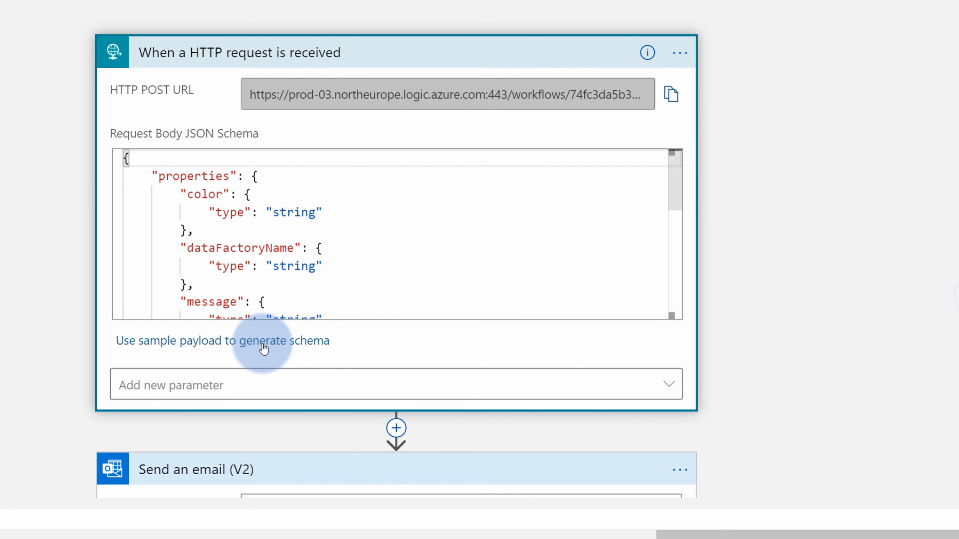
click(264, 350)
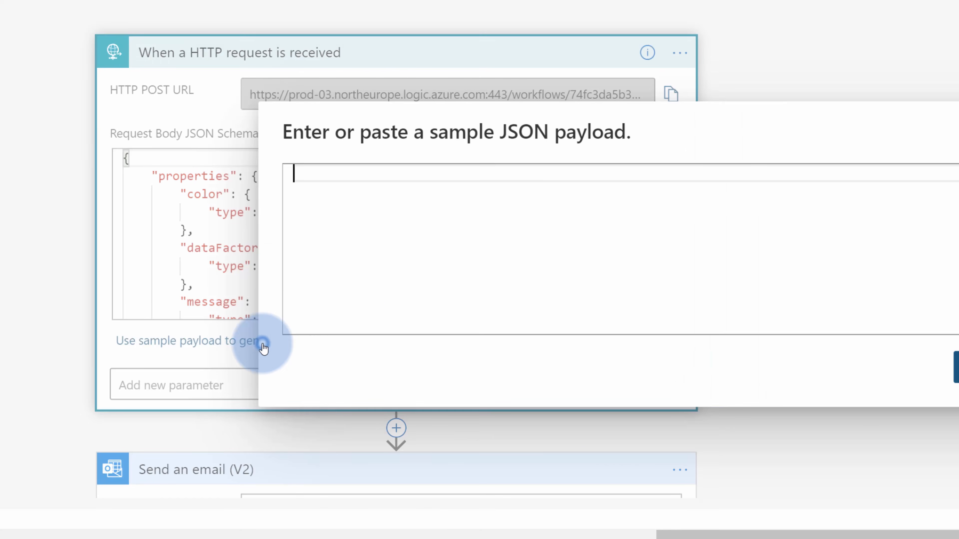
drag(129, 156, 312, 316)
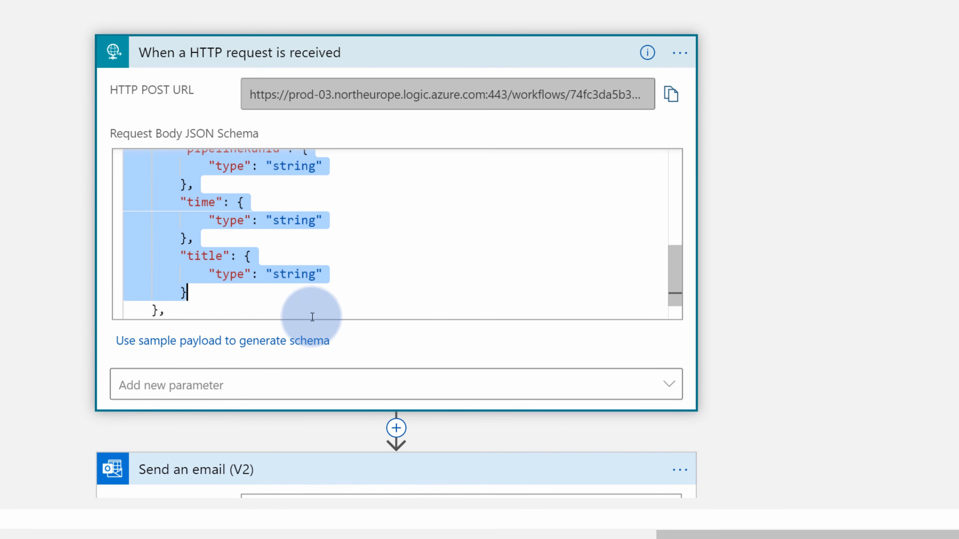
click(343, 289)
scroll(381, 274, down, 5)
scroll(745, 262, down, 4)
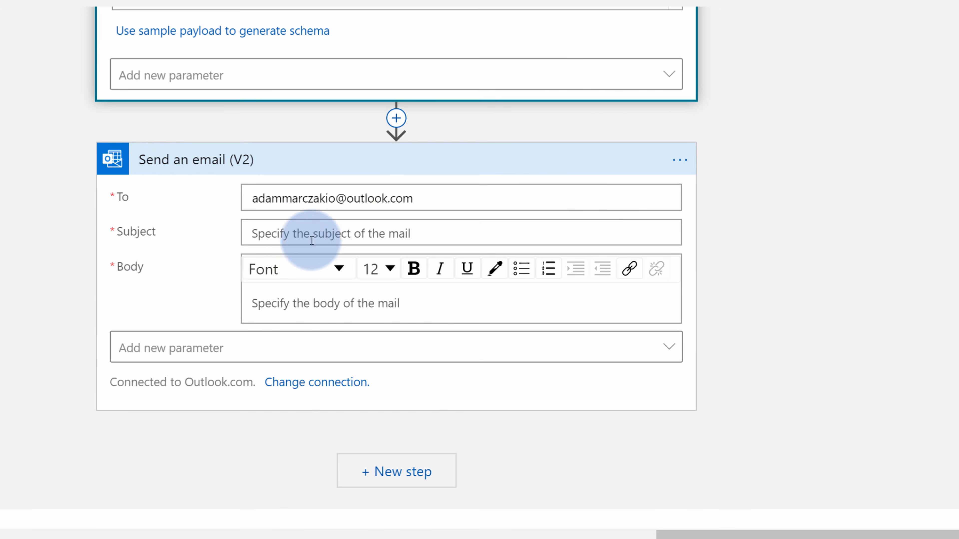
Insert the request's 'title' dynamic content into the email Subject
click(306, 238)
drag(835, 149, 791, 0)
drag(786, 244, 771, 117)
click(344, 61)
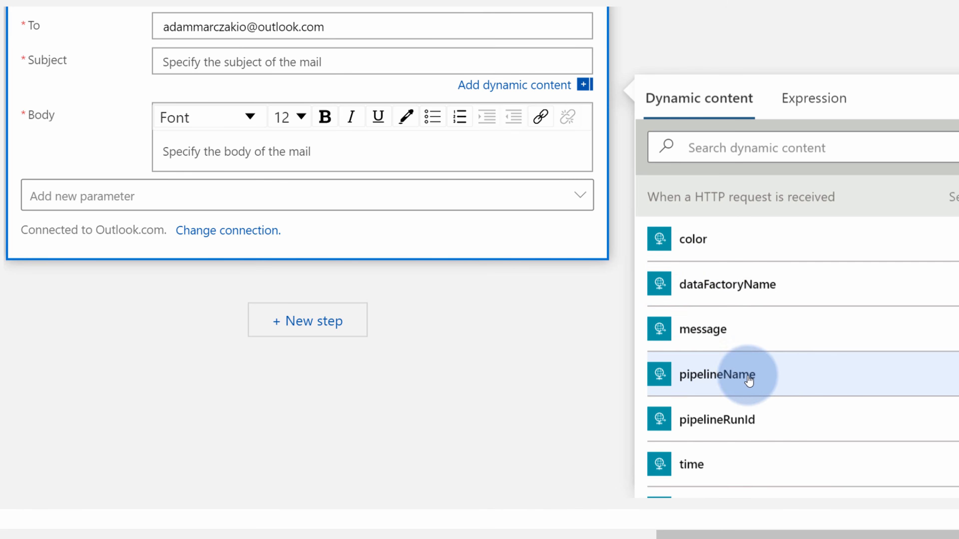
scroll(770, 431, down, 2)
click(711, 443)
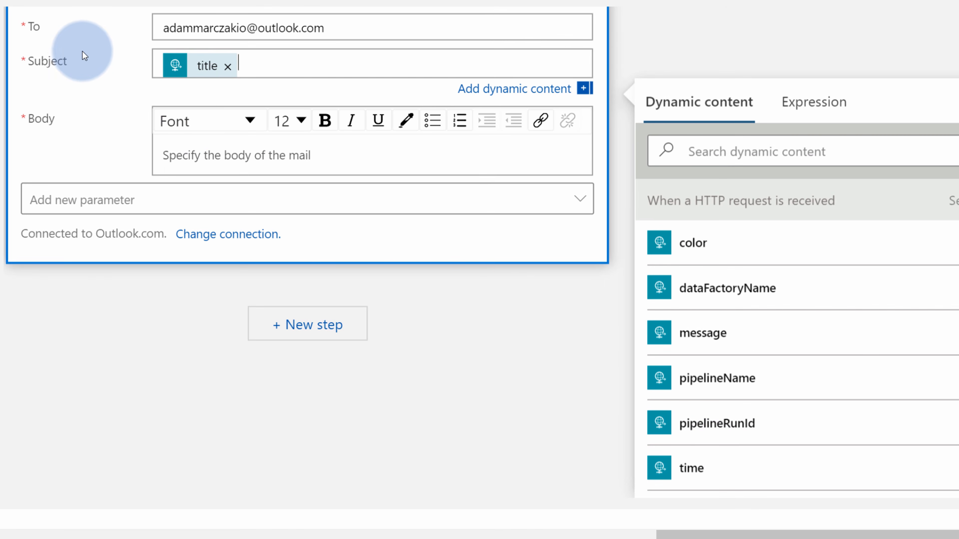
Set the email body to 'Hello world!' and save the logic app
click(217, 148)
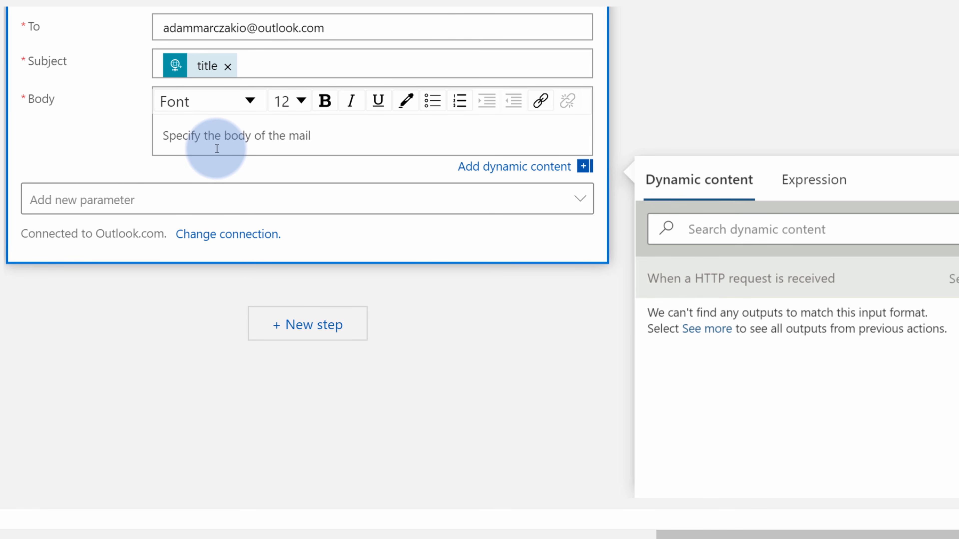
text(Hello world!)
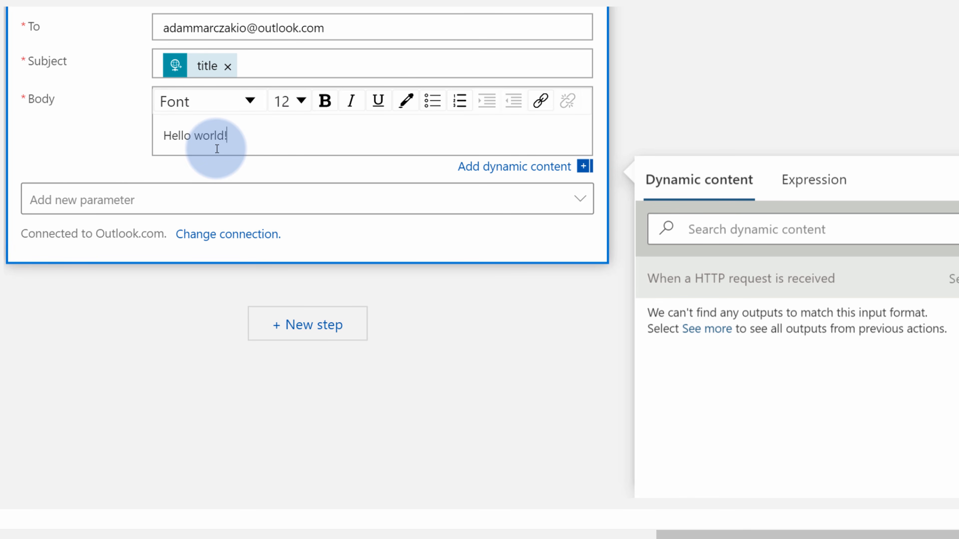
click(122, 348)
click(47, 51)
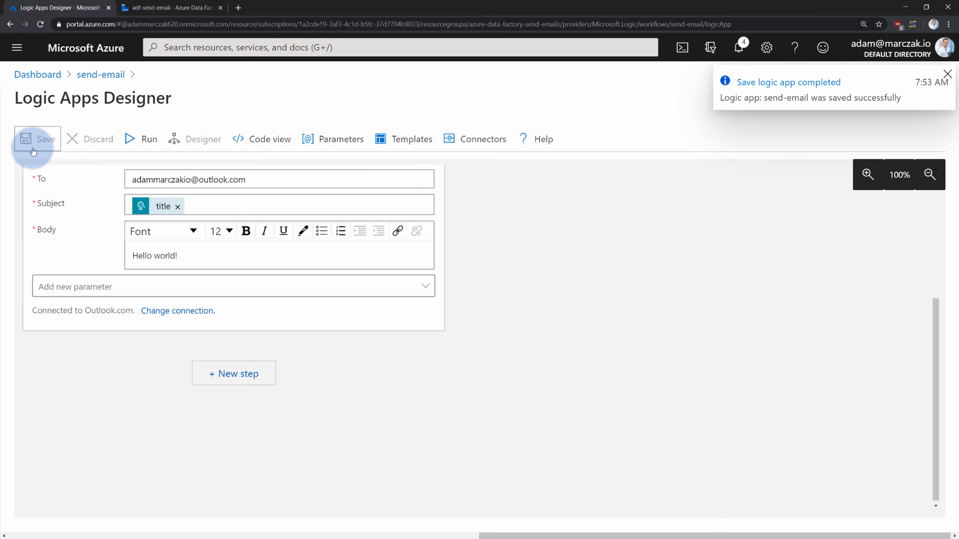
click(170, 7)
Debug-run DEMO-PIPELINE; Send Email succeeds in 00:00:02 after the three copy activities
click(469, 107)
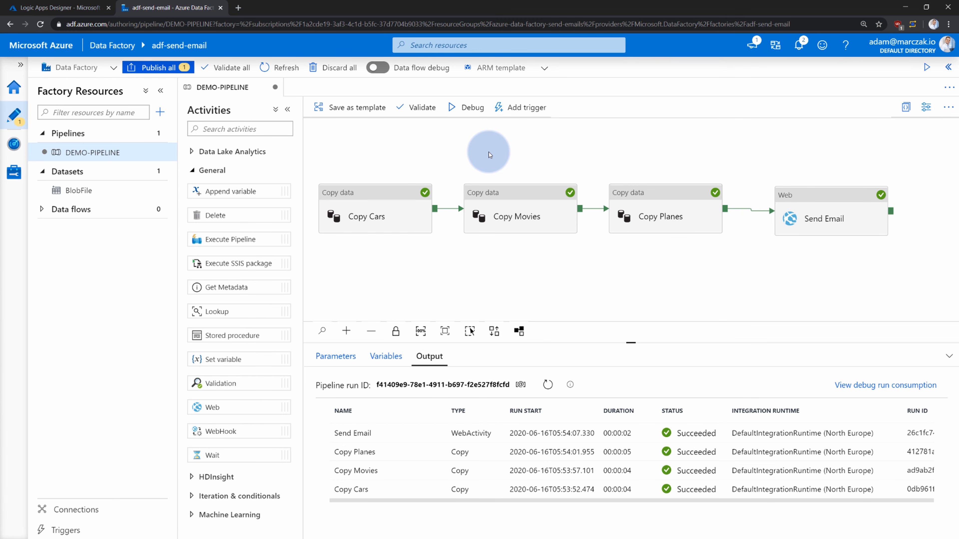
Open the PIPELINE RUN FINISHED! email in the Outlook inbox and check its Hello world! body
key(ctrl+super+Right)
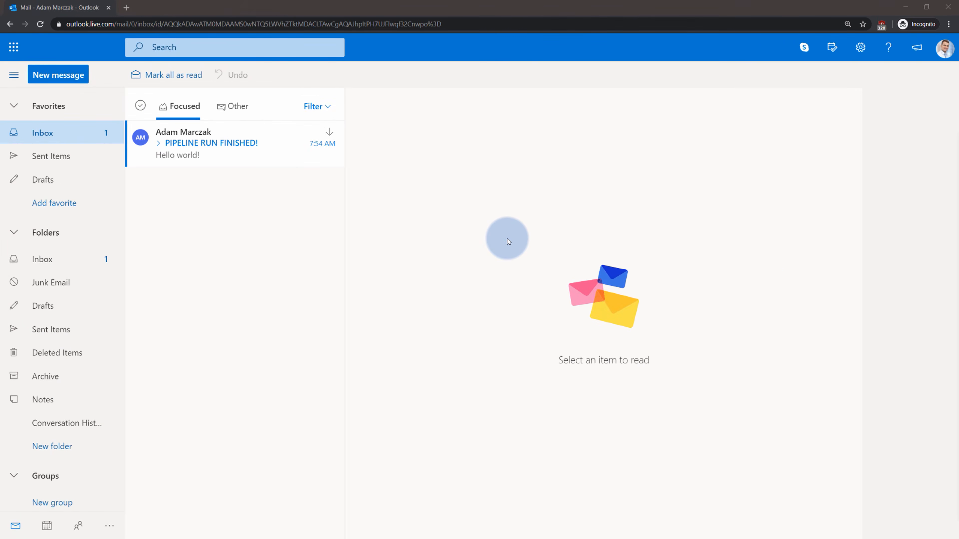
click(506, 238)
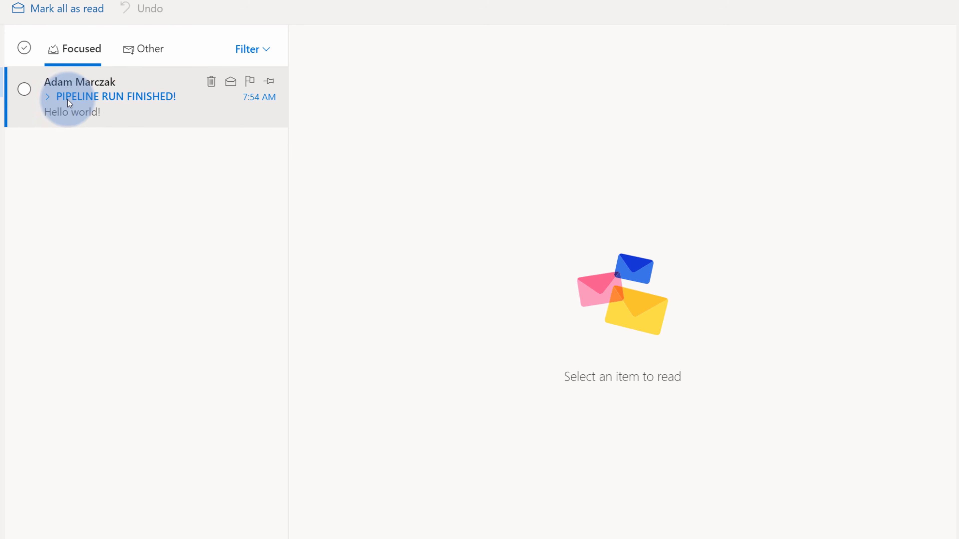
click(130, 101)
drag(411, 176, 343, 180)
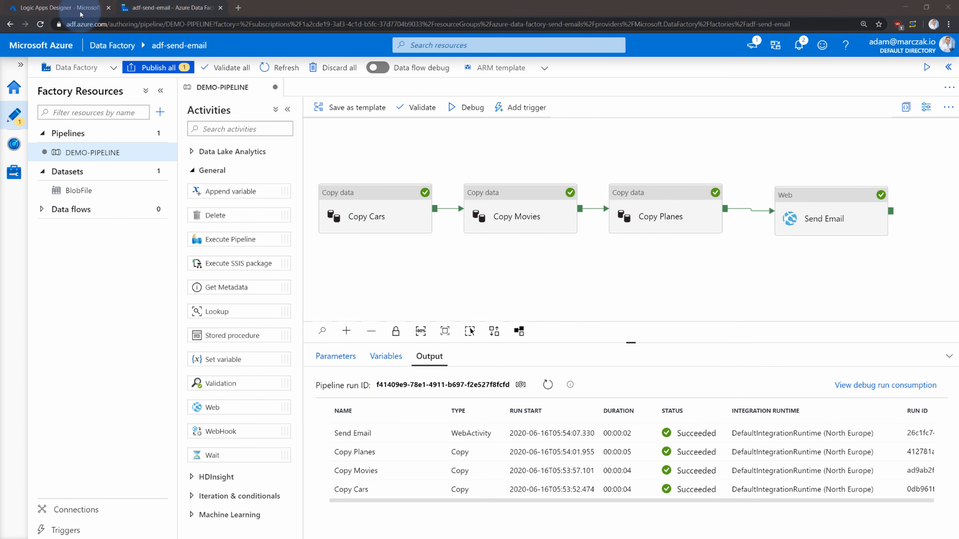
Wrap the email body text in bold tags: <b>Hello world!</b>
click(80, 14)
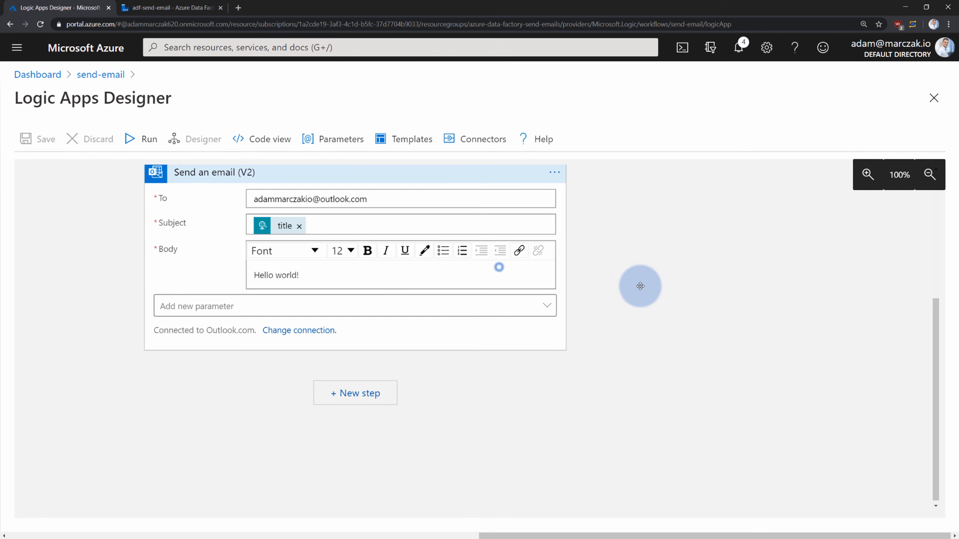
click(456, 272)
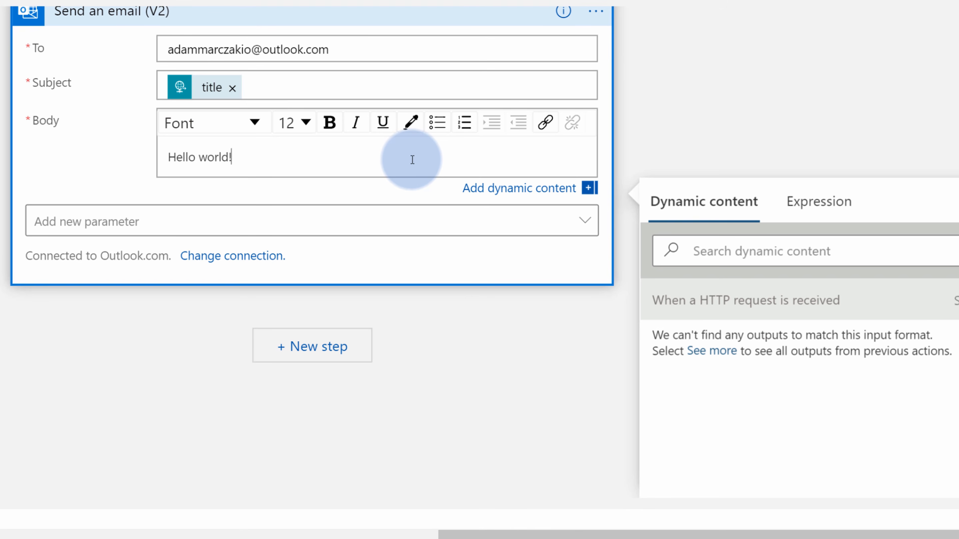
text(>)
click(172, 155)
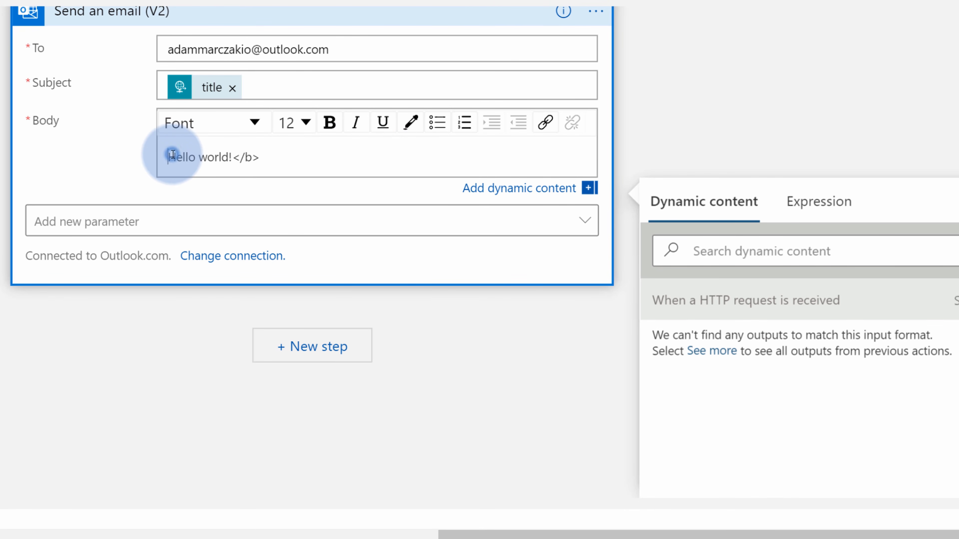
text(<b>)
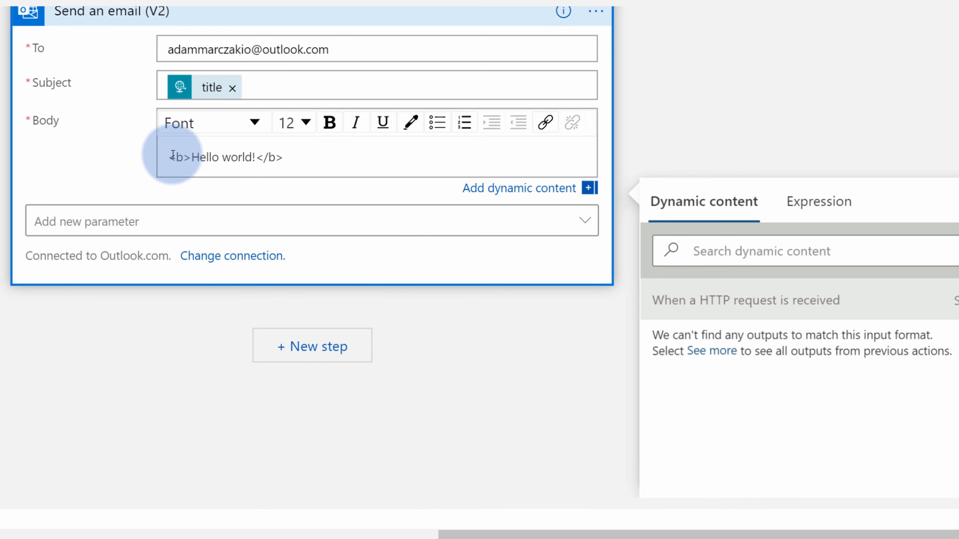
Collapse the HTTP request trigger card and bring the email step back into view
scroll(665, 167, up, 2)
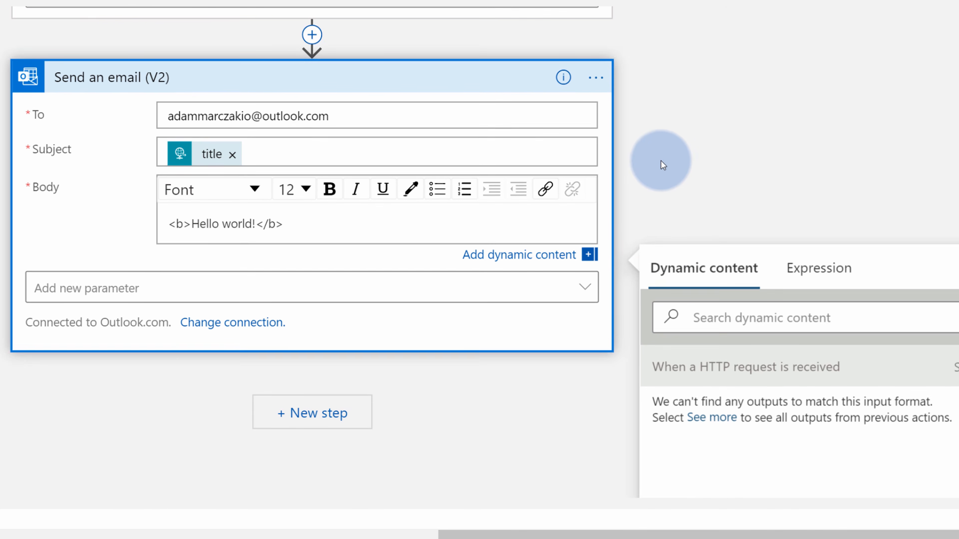
click(663, 165)
scroll(702, 118, up, 4)
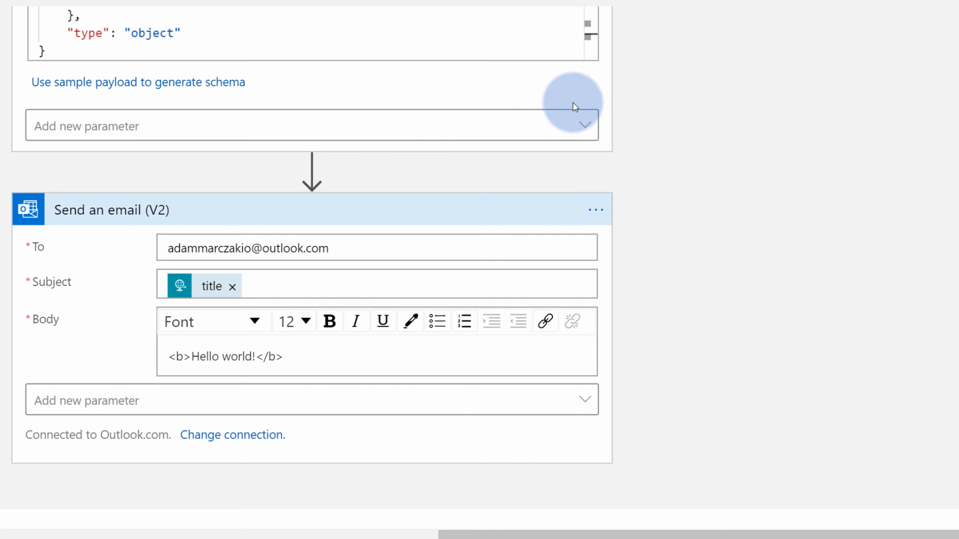
scroll(595, 180, up, 3)
scroll(428, 67, up, 3)
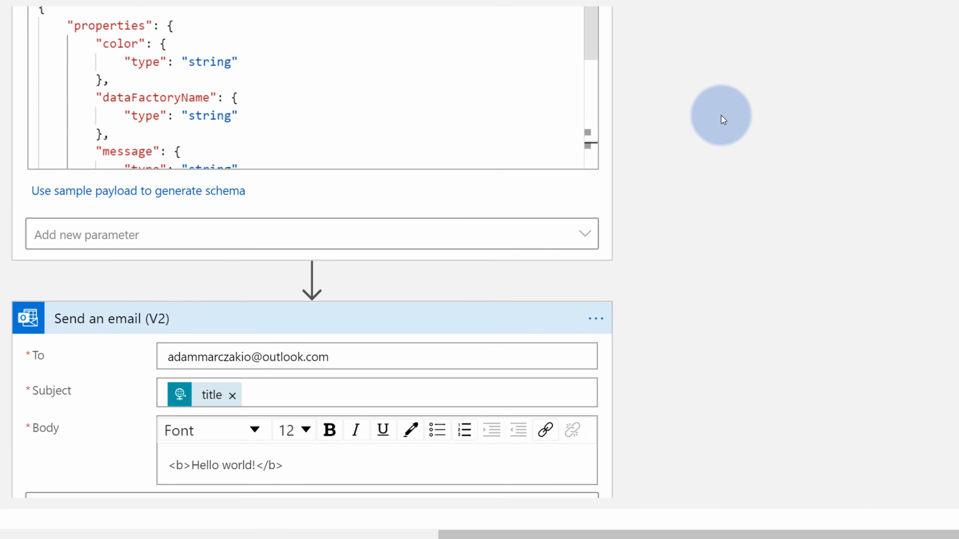
drag(723, 120, 743, 240)
click(484, 20)
drag(711, 174, 732, 146)
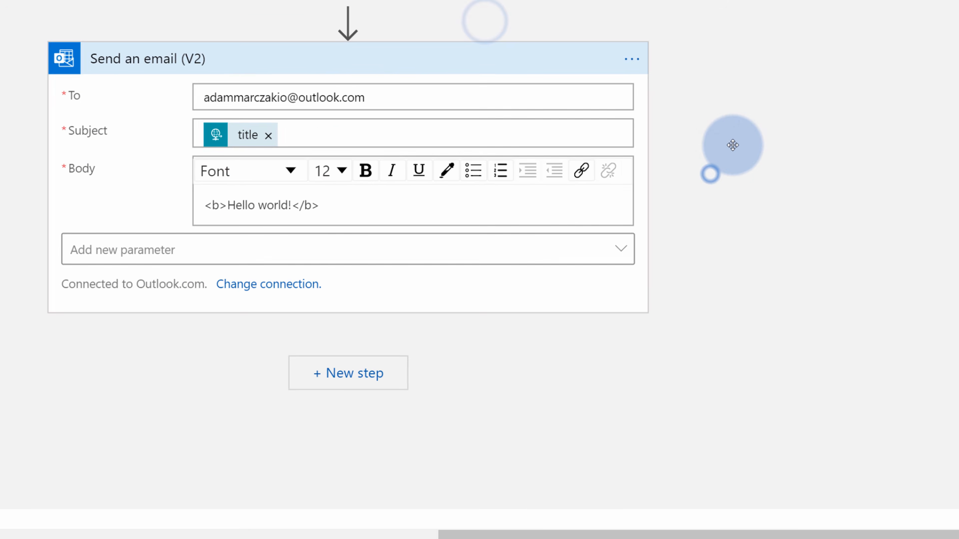
Insert an Initialize variable action named 'Email Body' of type String before the email step
click(361, 46)
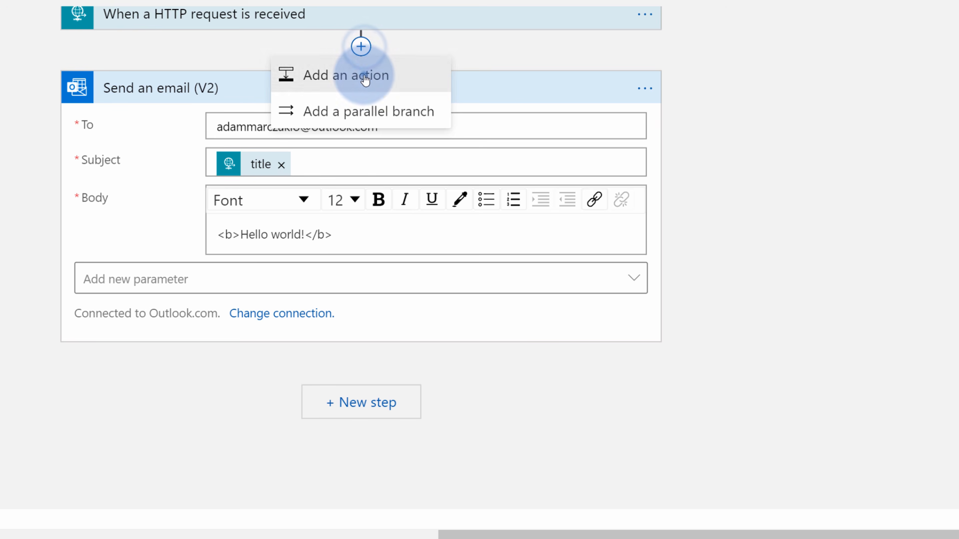
click(365, 77)
click(267, 137)
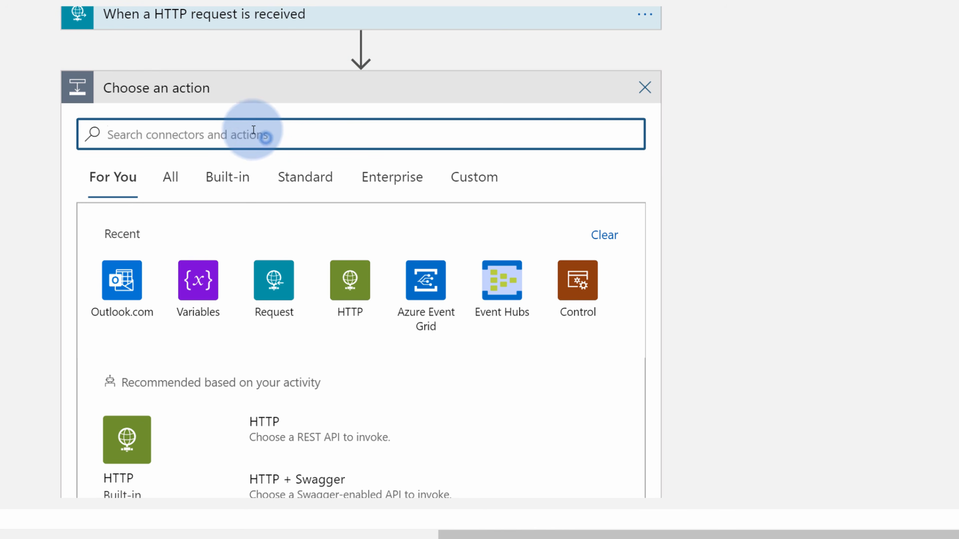
text(variables)
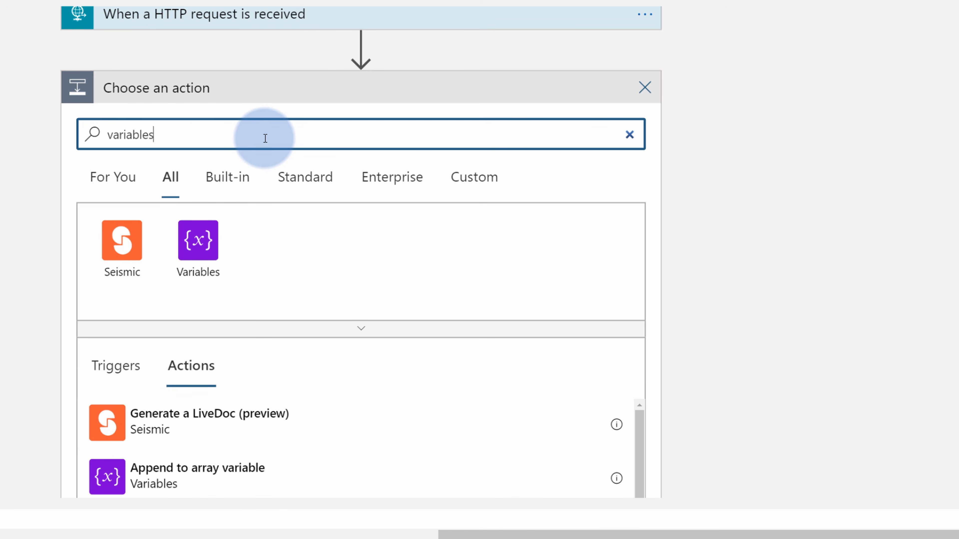
click(206, 246)
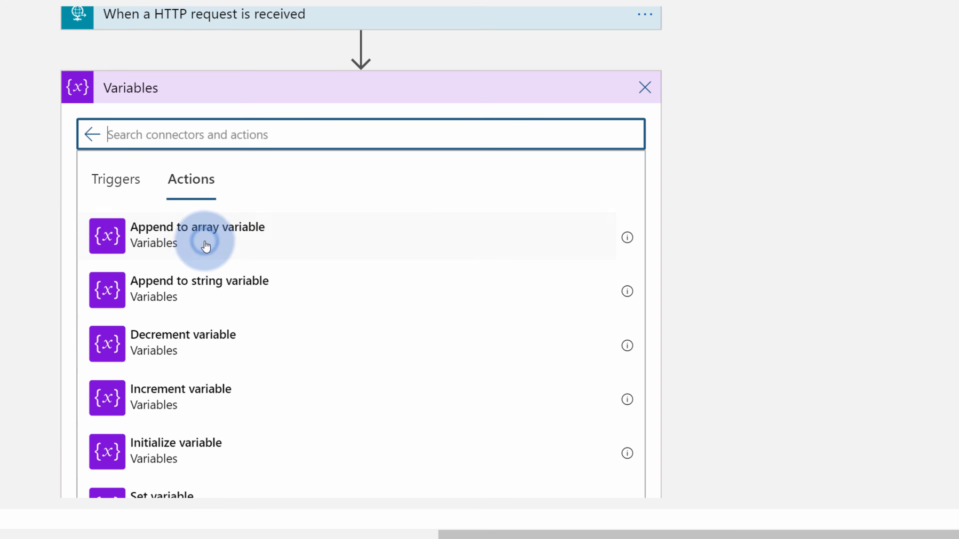
scroll(208, 242, down, 4)
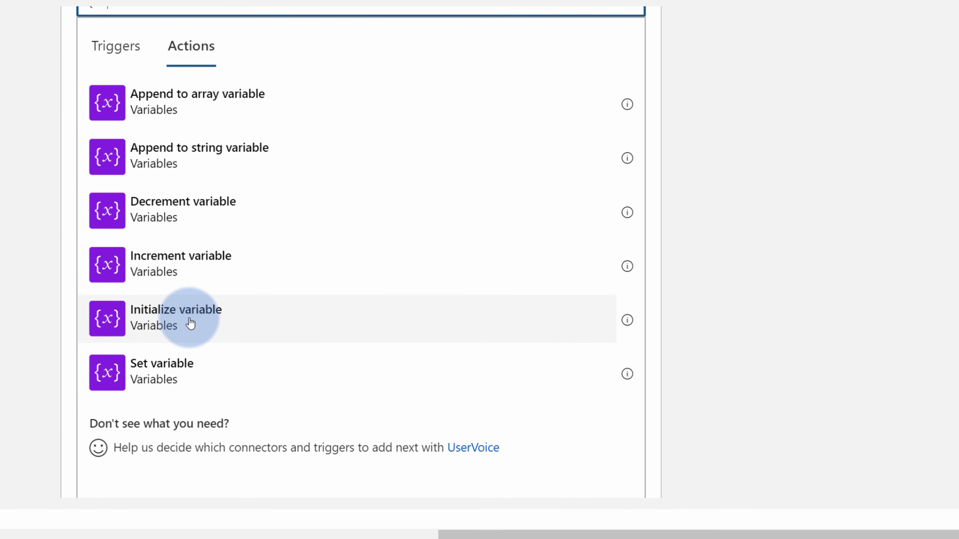
click(189, 321)
scroll(298, 136, up, 2)
click(291, 55)
text(Email Body)
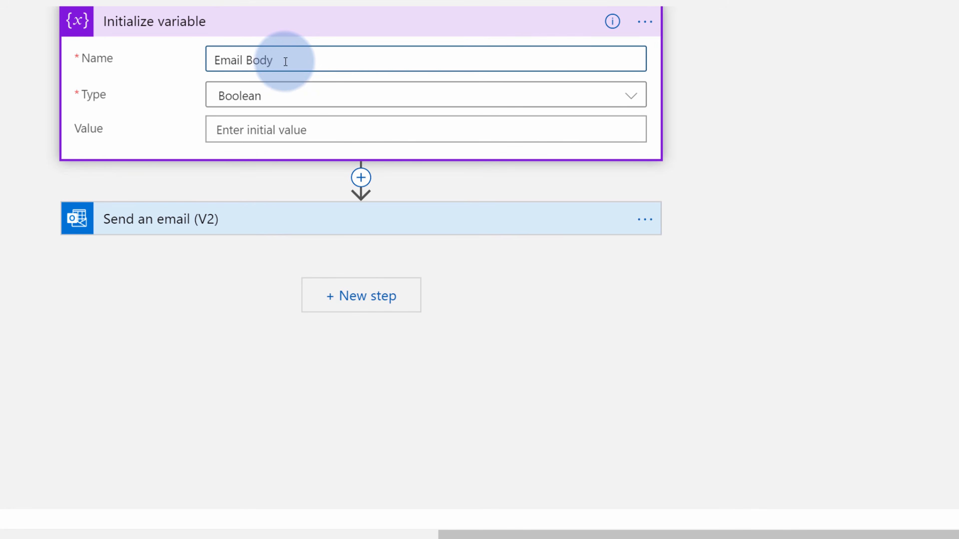
click(296, 92)
click(255, 227)
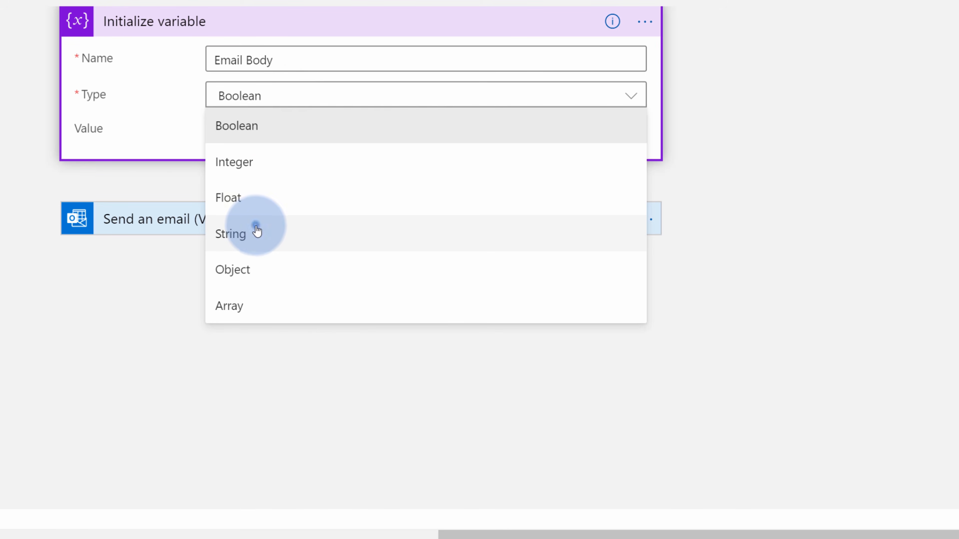
Paste the HTML template as the variable's initial value and review its h2 heading and rule lines
click(262, 137)
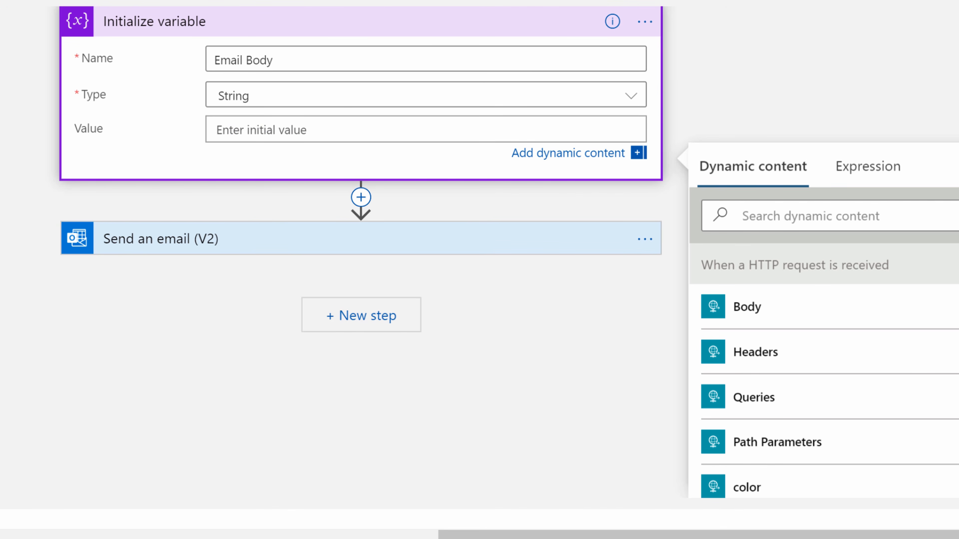
click(263, 148)
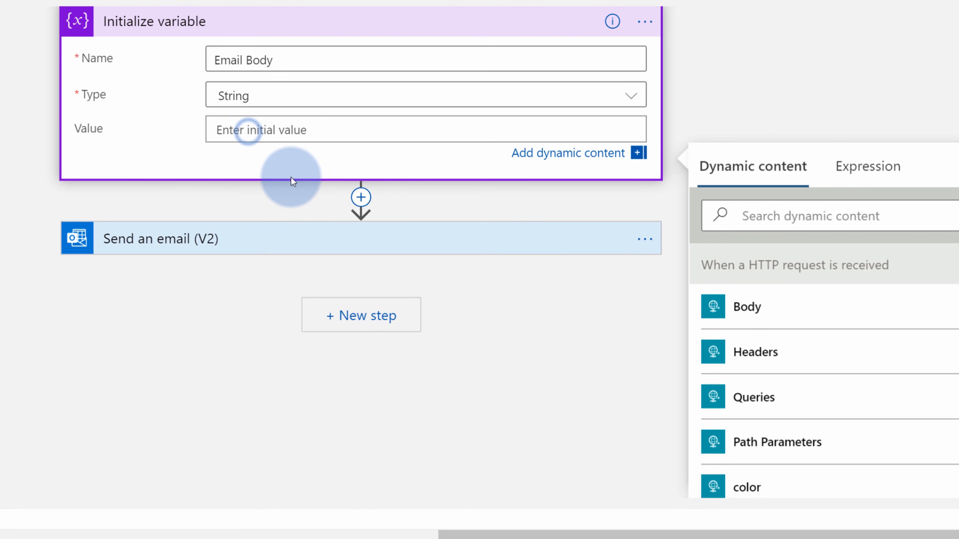
text(<hr/> <h2 style='color:___color_here___'>___title_here___</h2> <hr/>)
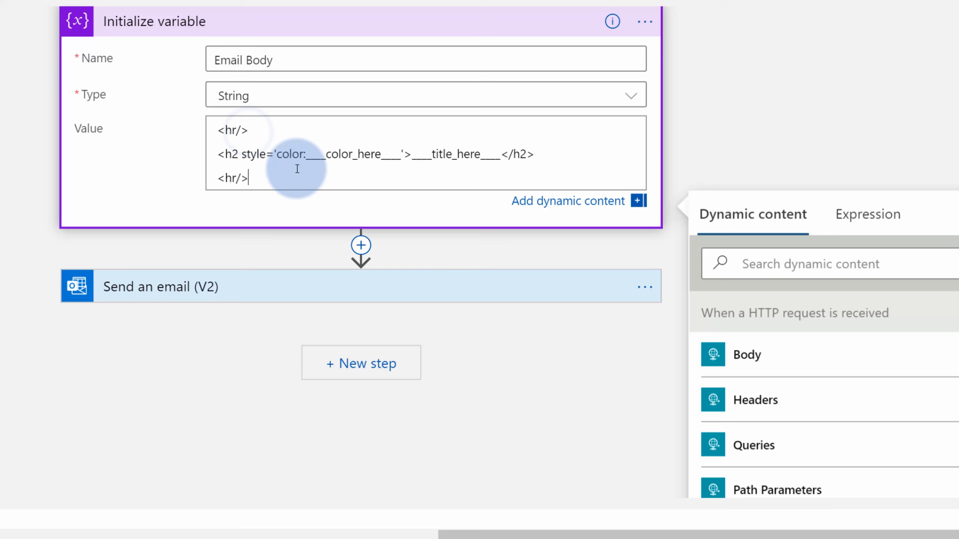
double_click(228, 154)
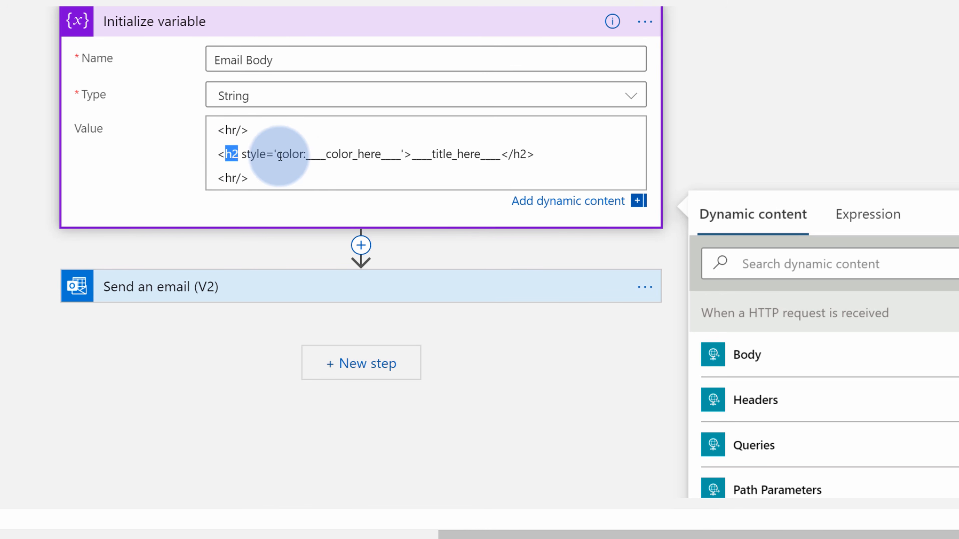
drag(278, 154, 396, 165)
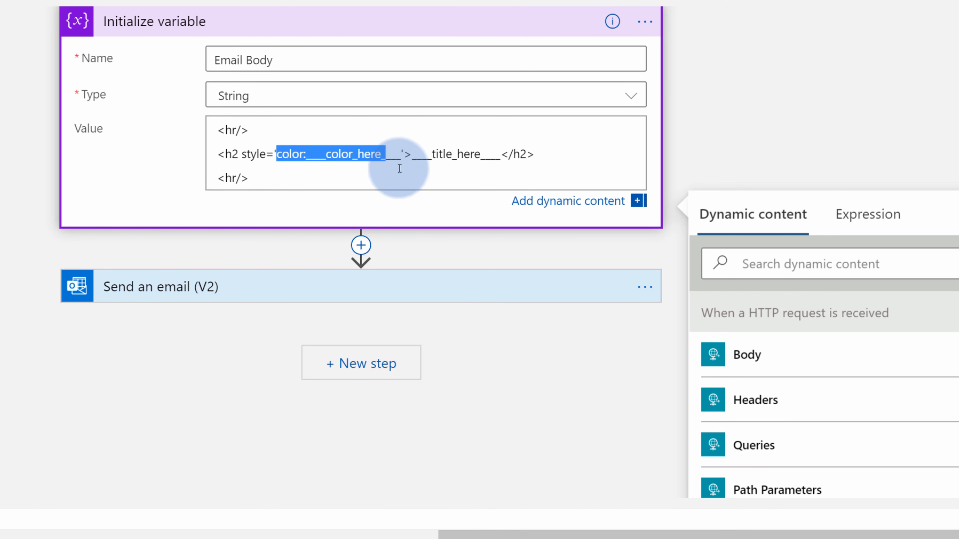
click(348, 165)
double_click(348, 166)
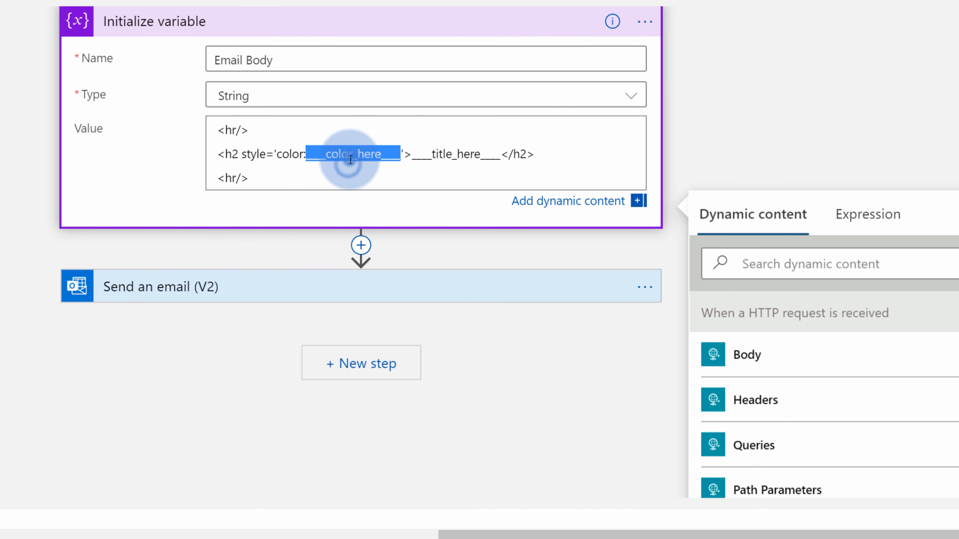
double_click(435, 165)
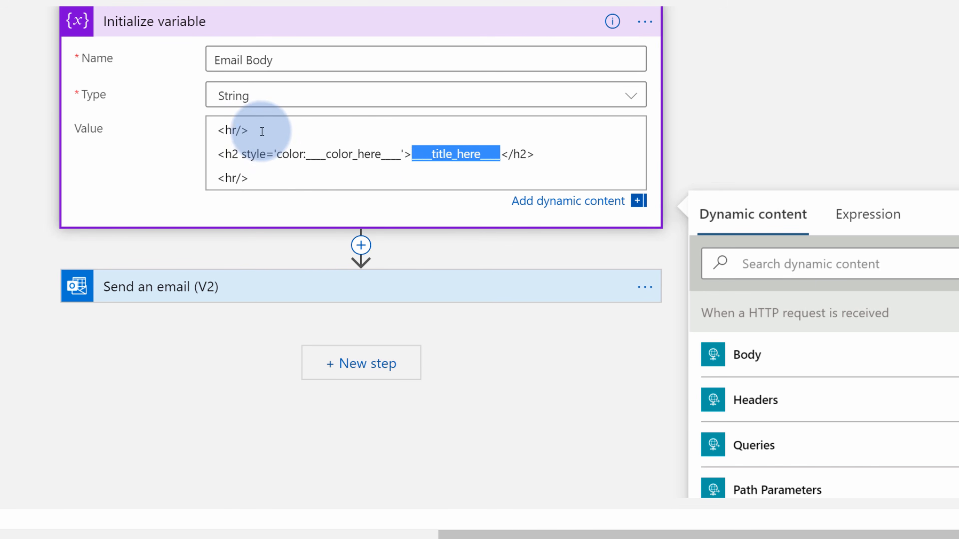
drag(257, 129, 210, 128)
drag(266, 178, 203, 178)
click(282, 182)
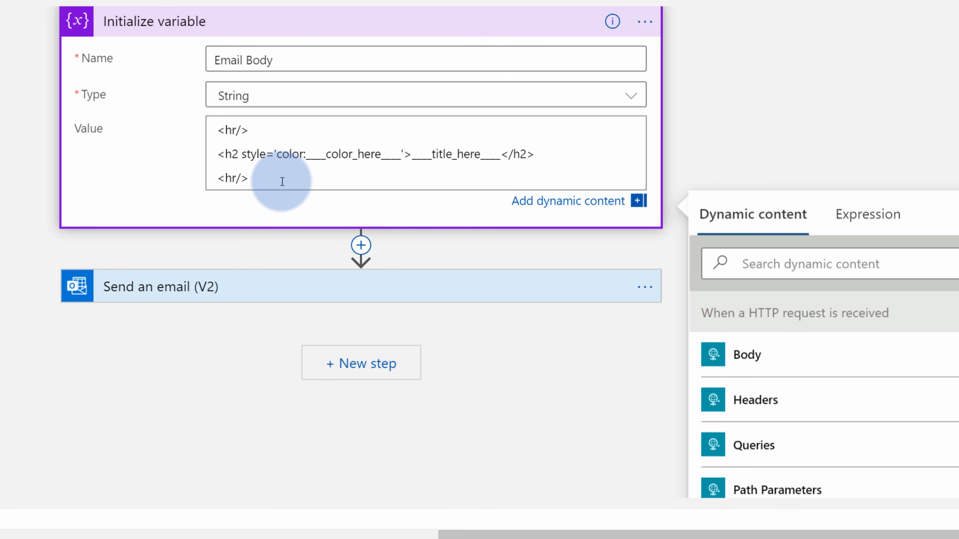
double_click(352, 155)
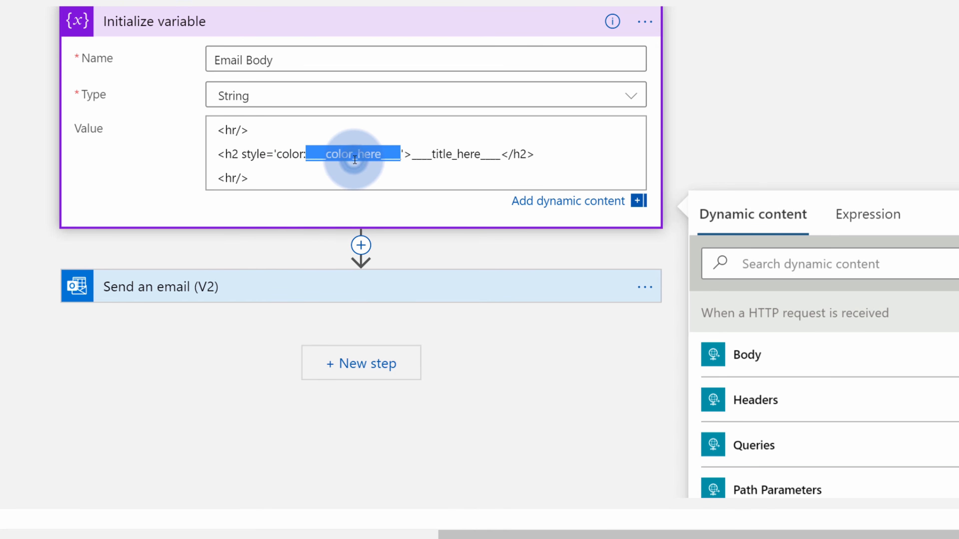
double_click(253, 155)
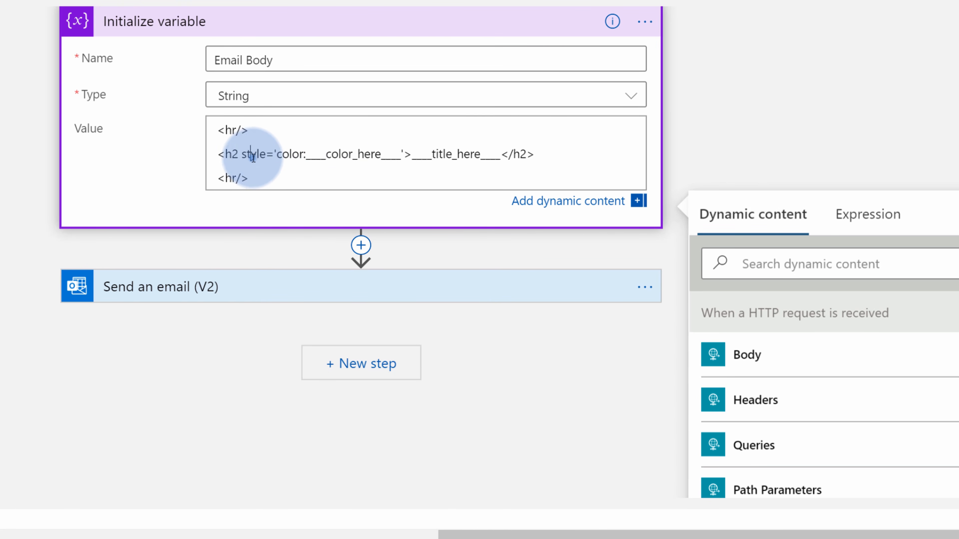
Replace the heading's colour and title placeholders with the color and title dynamic values
double_click(318, 154)
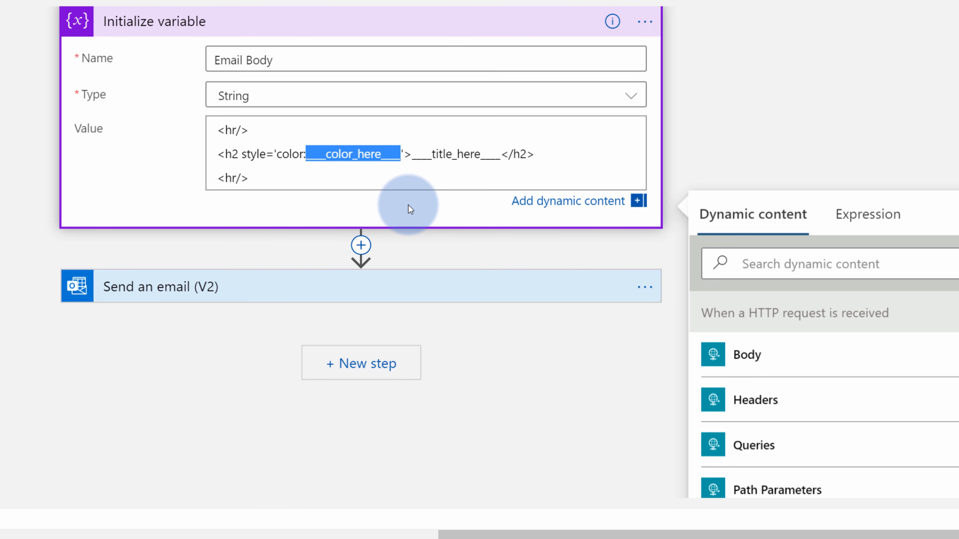
key(BackSpace)
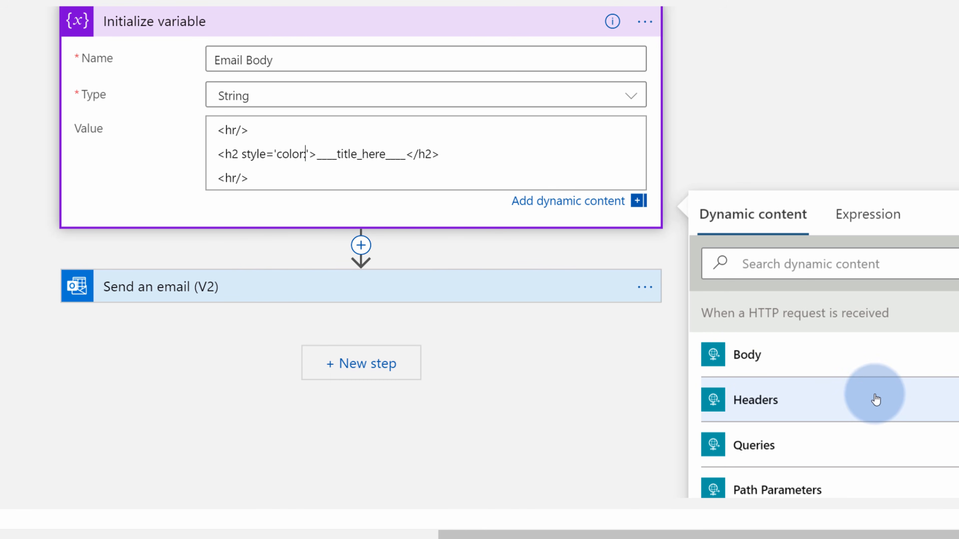
scroll(869, 389, down, 5)
click(766, 319)
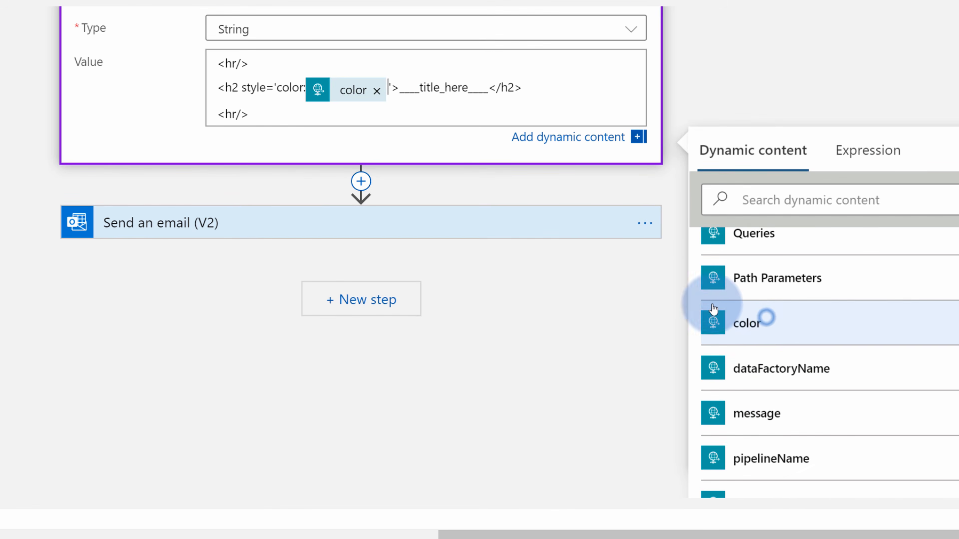
scroll(486, 253, up, 2)
double_click(434, 153)
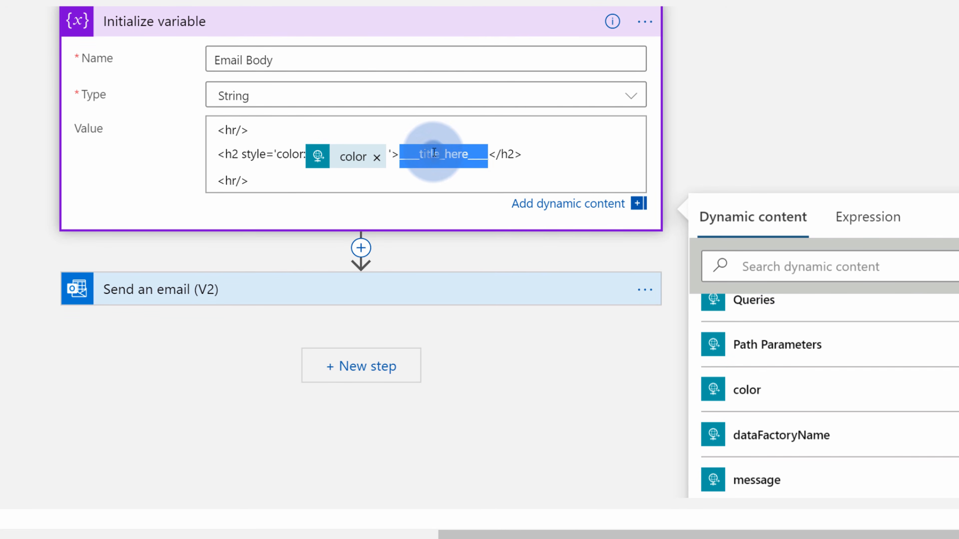
scroll(796, 401, down, 5)
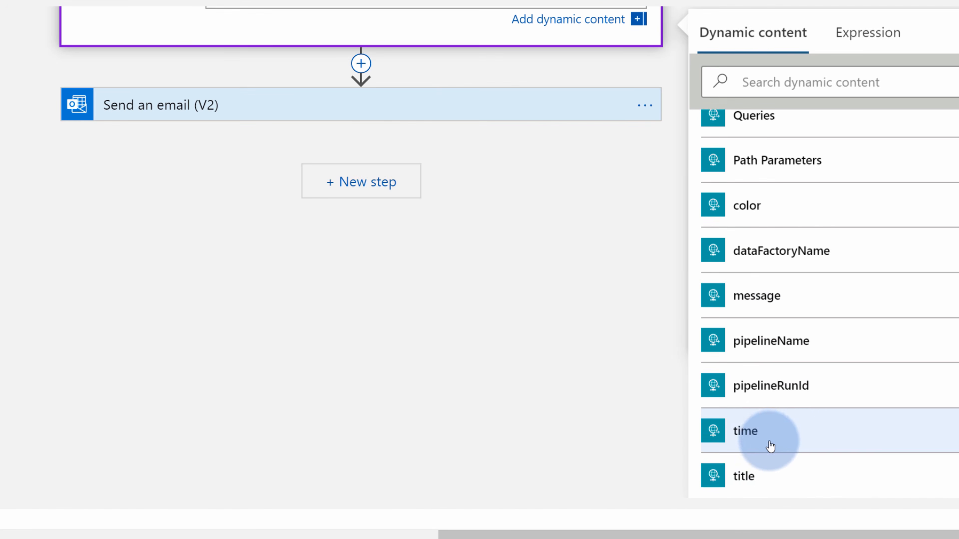
click(759, 474)
scroll(588, 349, up, 5)
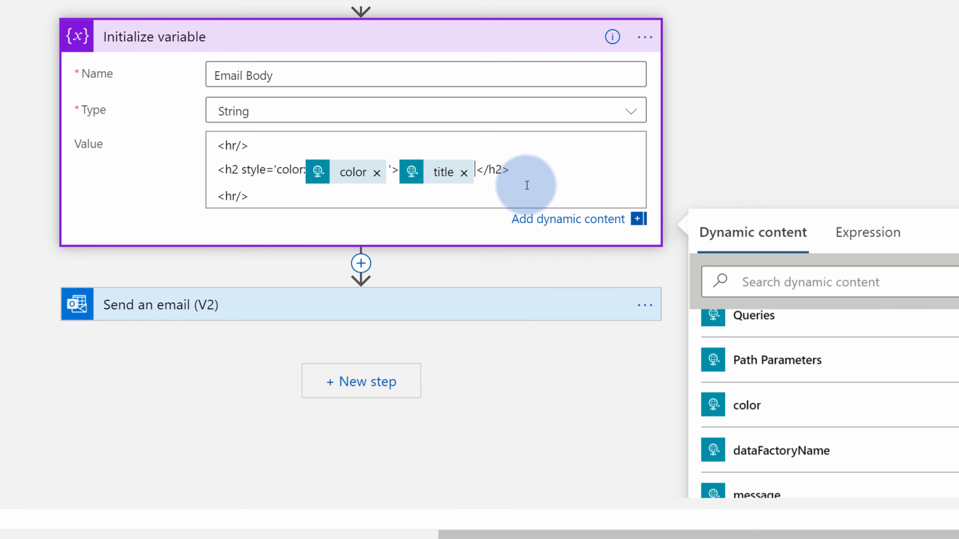
click(463, 191)
key(Return)
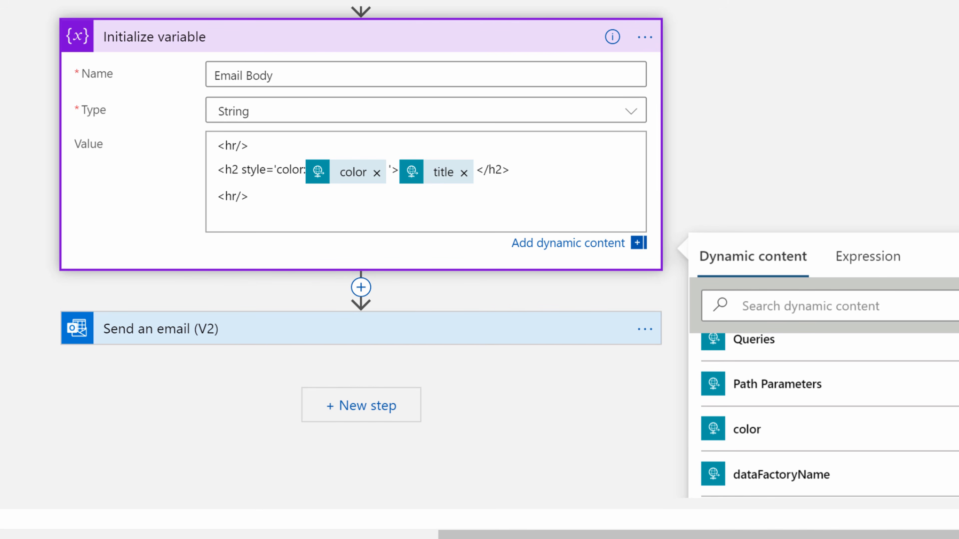
Paste the four pipeline detail lines and fill Data Factory Name and Pipeline Name with dataFactoryName and pipelineName
click(249, 214)
text(Data Factory Name: <b>___name_here___</b><br/> Pipeline Name: <b>___name_here___</b><br/> Pipeline Run Id: <b>___id_here___</b><br/> Time: <b>___time_here___</b><br/> <hr/>)
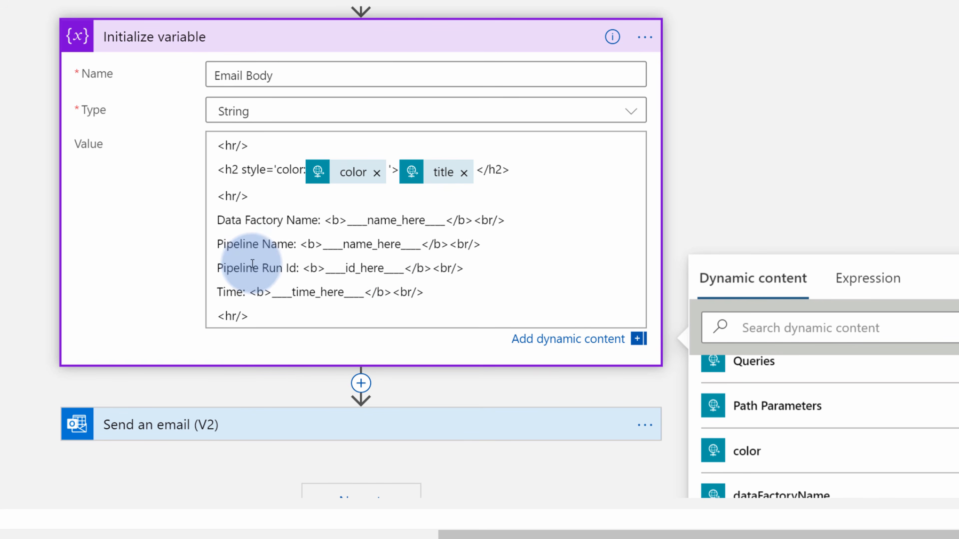
double_click(384, 219)
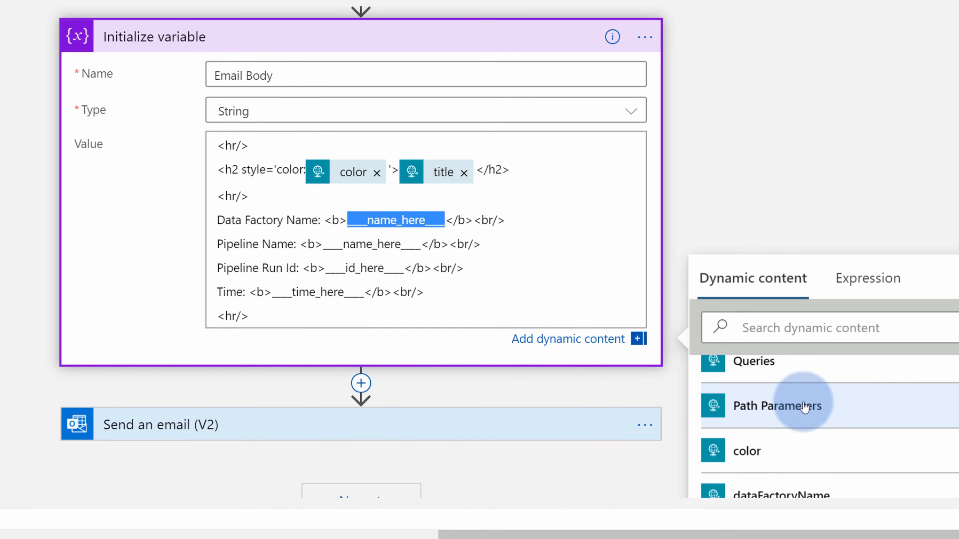
key(BackSpace)
scroll(873, 417, down, 3)
click(812, 357)
double_click(362, 113)
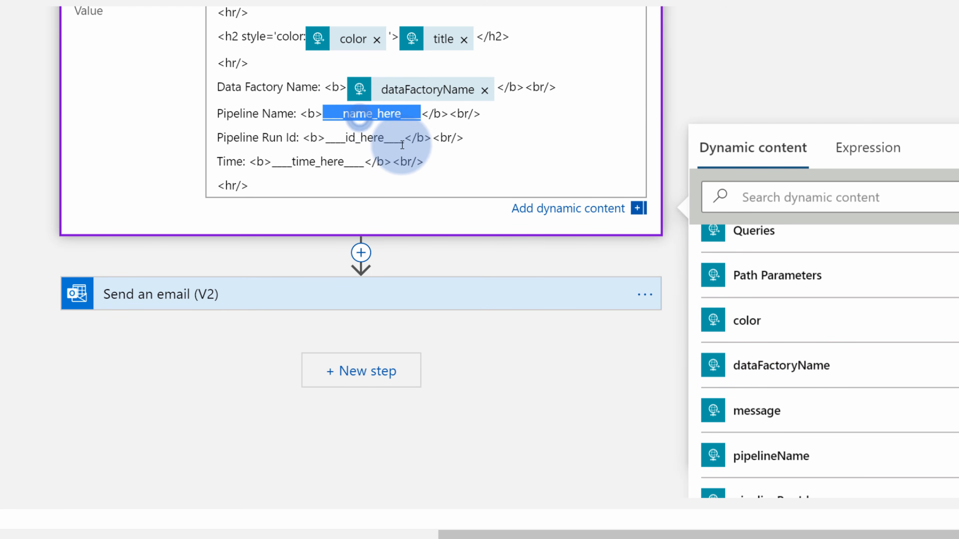
key(BackSpace)
scroll(832, 379, down, 3)
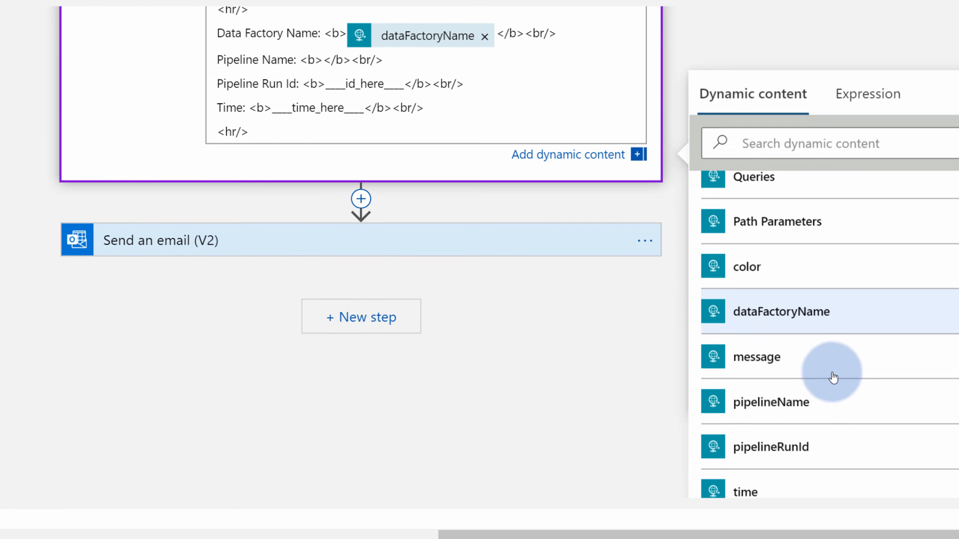
click(773, 342)
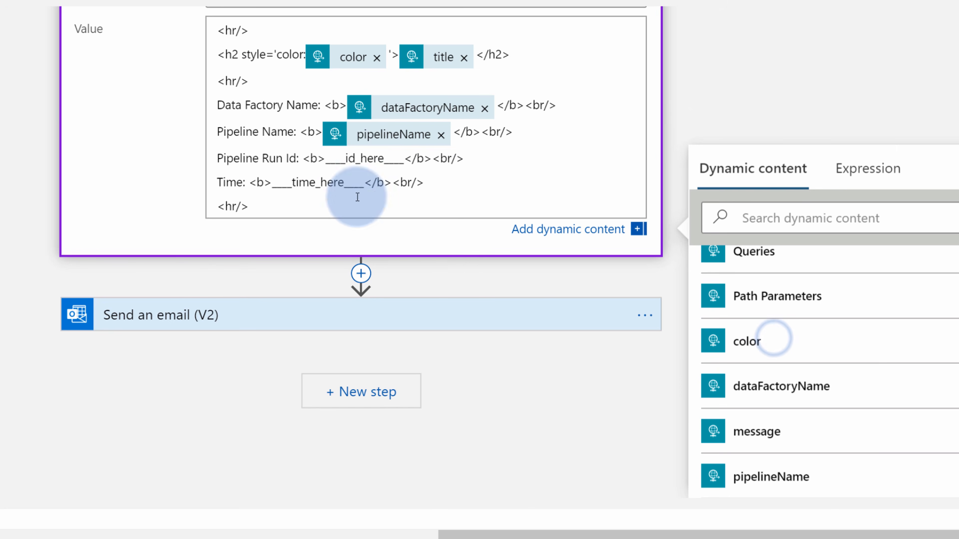
Fill the Pipeline Run Id and Time lines with the pipelineRunId and time dynamic values
click(366, 158)
double_click(367, 157)
key(BackSpace)
scroll(781, 382, down, 3)
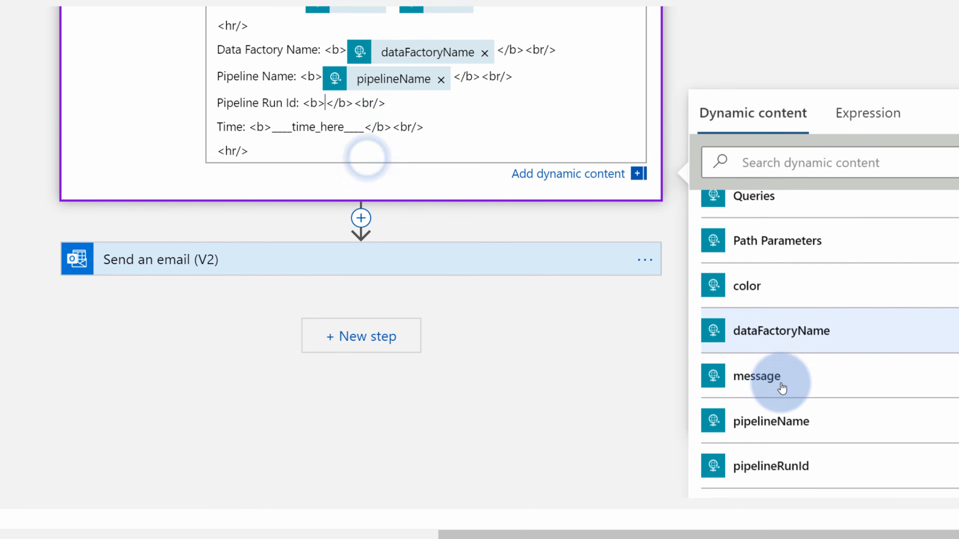
click(809, 389)
scroll(486, 259, up, 4)
double_click(307, 183)
key(BackSpace)
scroll(794, 389, down, 3)
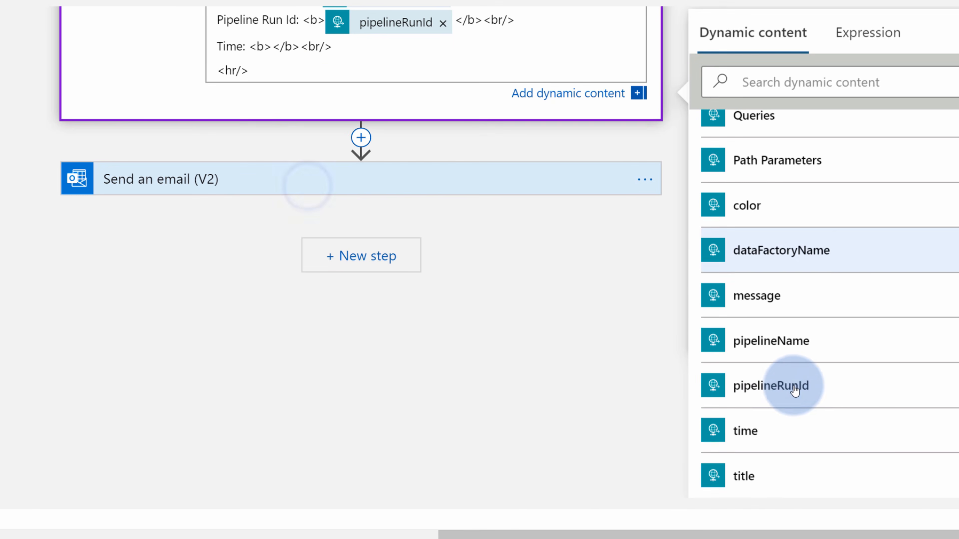
click(764, 431)
scroll(565, 313, up, 3)
click(366, 272)
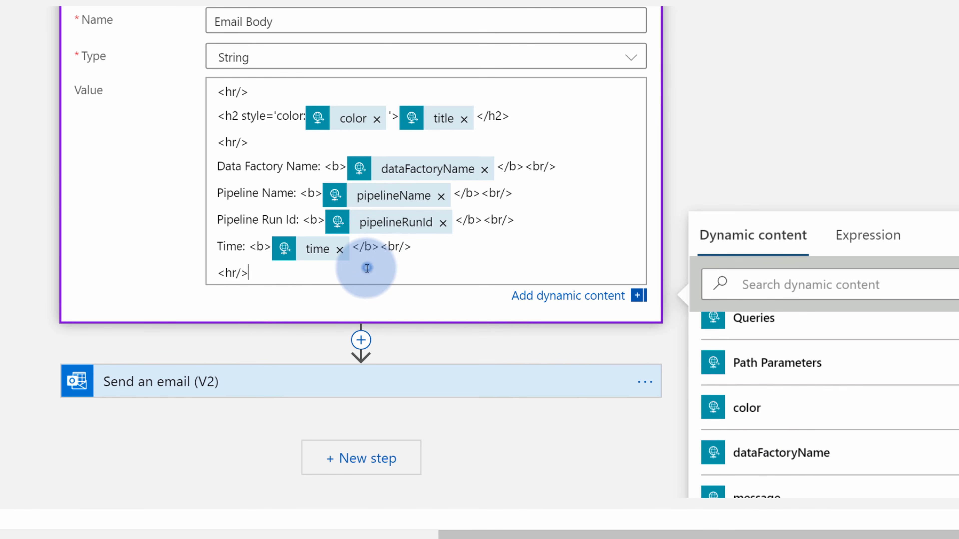
key(Return)
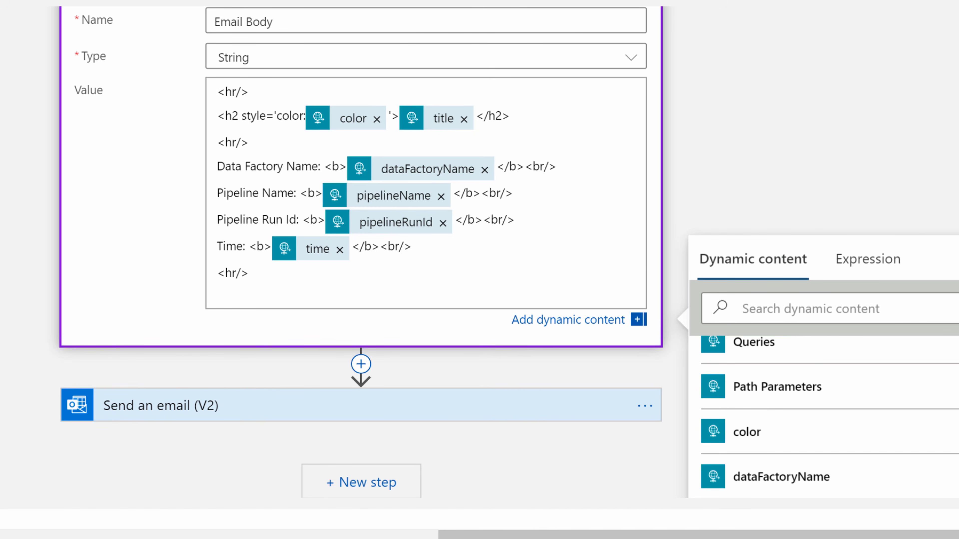
Paste the Information paragraph template and fill its colour and message placeholders with color and message
click(278, 289)
text(Information<br/> <p style='color:___color_here___'>___message_here___</p>)
scroll(337, 312, down, 2)
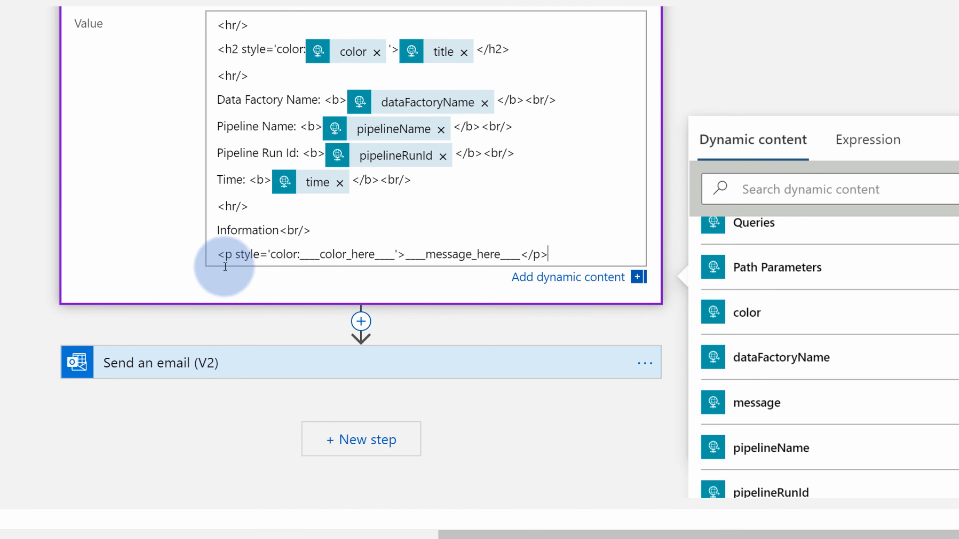
double_click(246, 253)
double_click(228, 254)
double_click(328, 256)
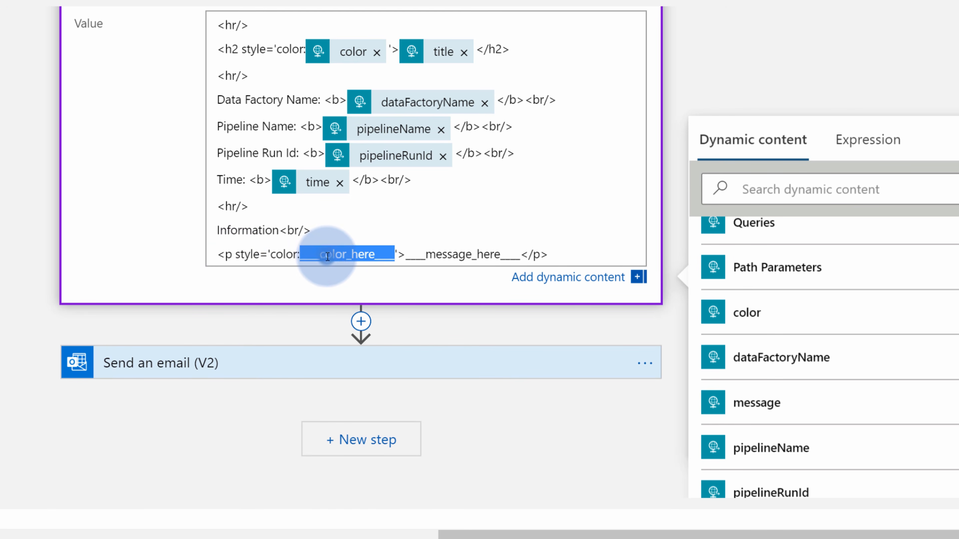
click(749, 312)
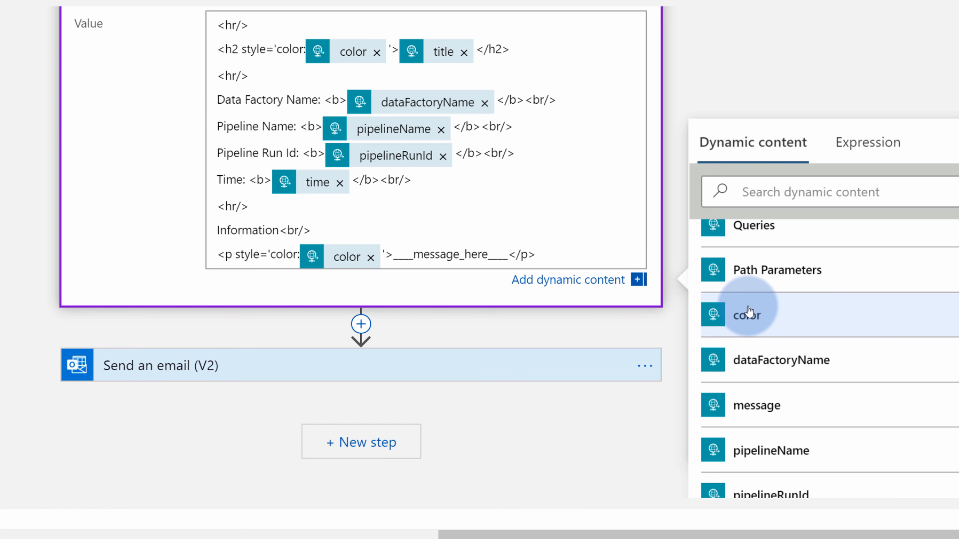
double_click(449, 254)
key(Delete)
scroll(849, 366, down, 3)
click(774, 296)
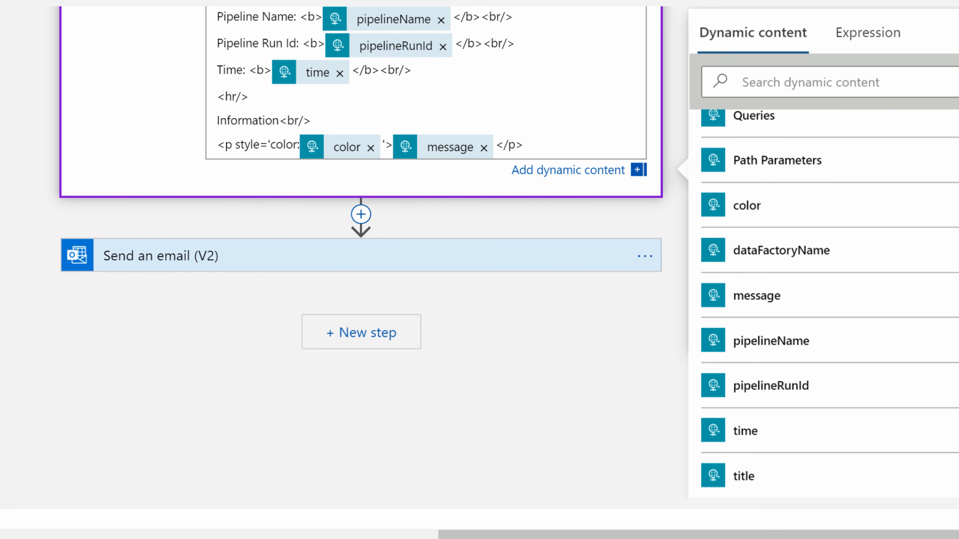
Append the gray automatic-email footer below the paragraph and close the variable card
click(563, 143)
key(Return)
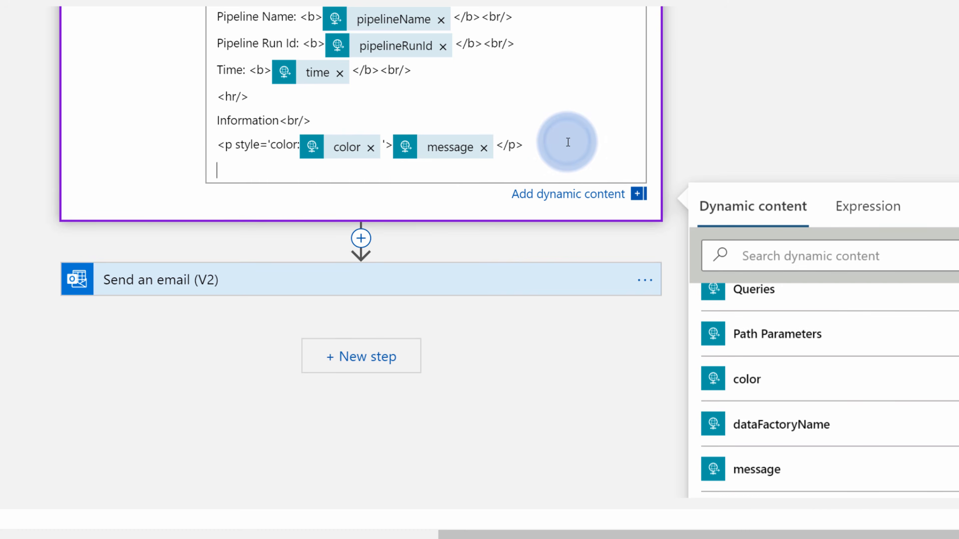
key(ctrl+v)
key(BackSpace)
drag(368, 191, 524, 191)
click(559, 193)
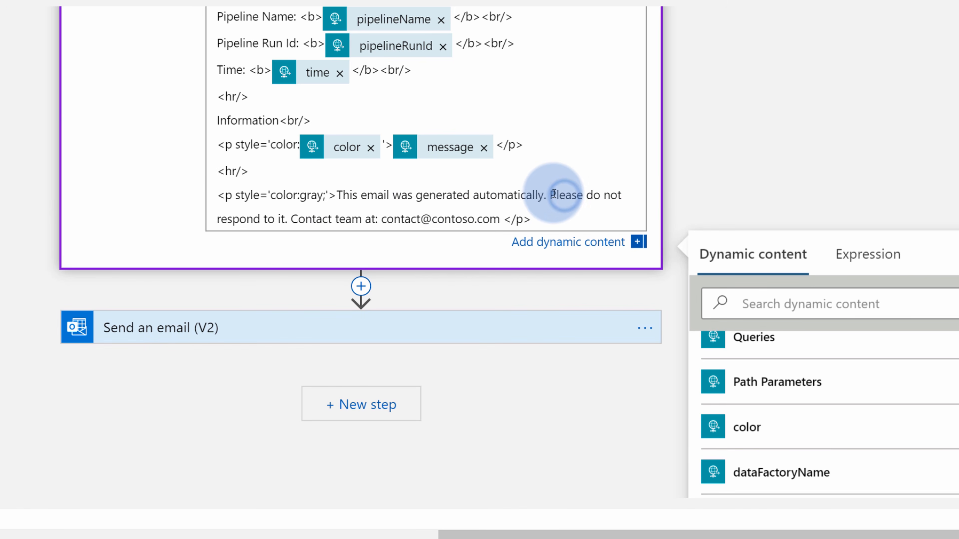
drag(380, 221, 495, 218)
click(569, 217)
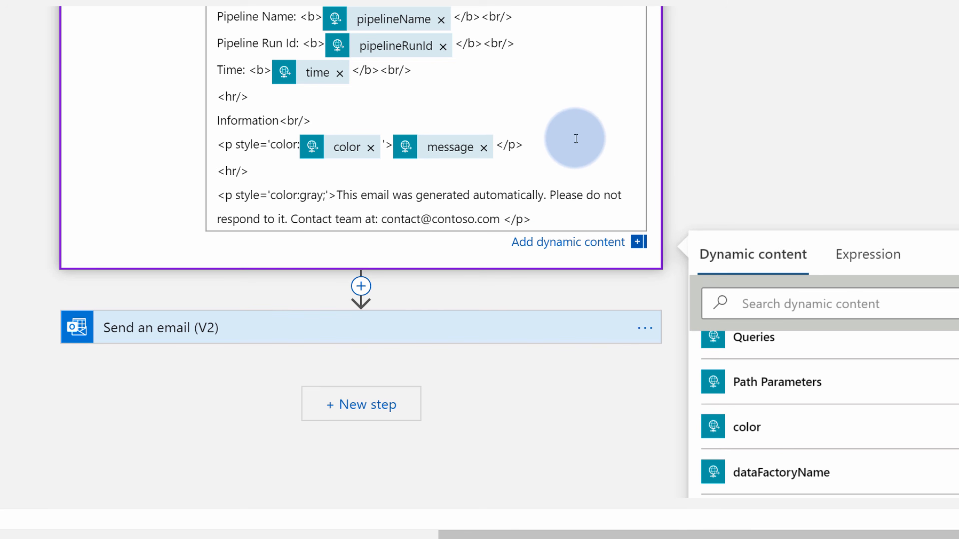
scroll(573, 136, up, 2)
click(191, 191)
click(136, 329)
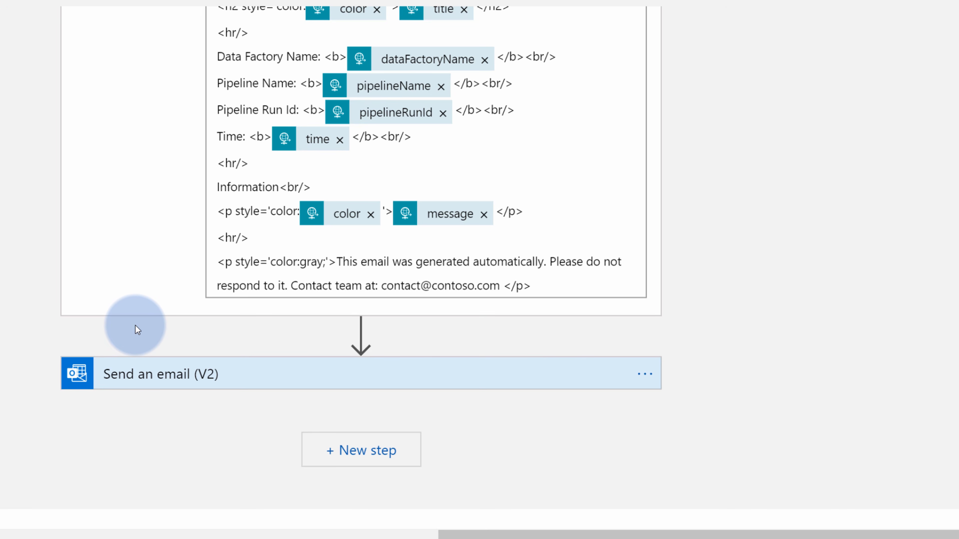
Replace the Send an email (V2) body 'Hello world' with the Email Body variable and save
scroll(170, 327, down, 1)
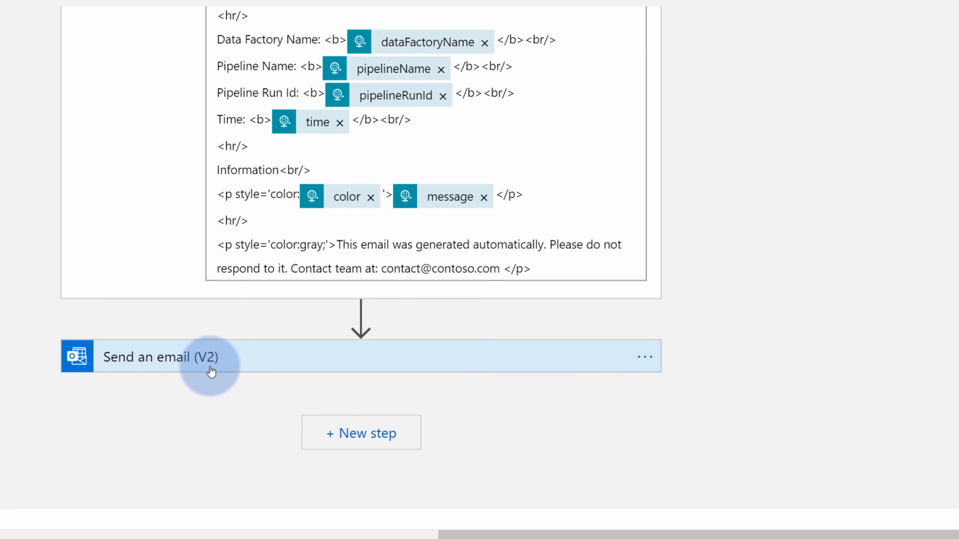
click(214, 371)
scroll(212, 360, down, 5)
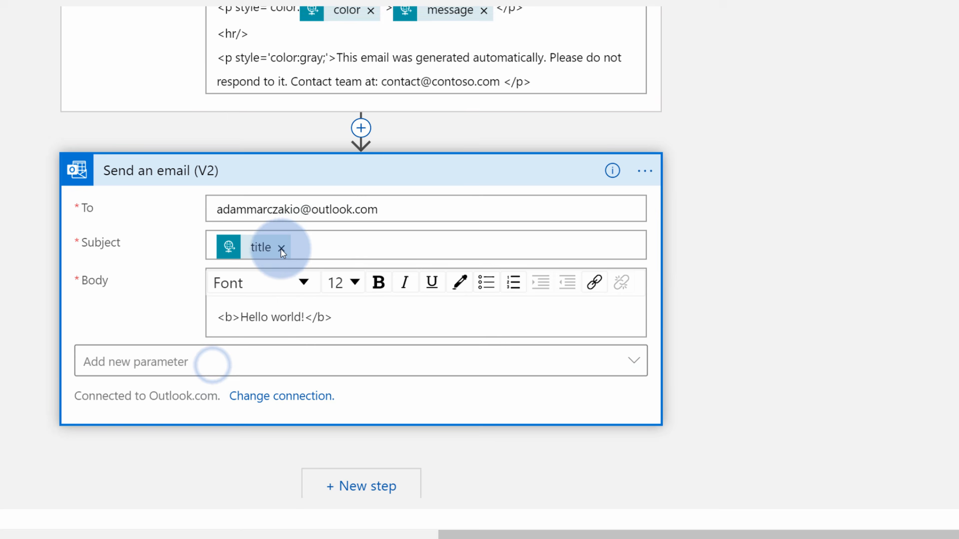
drag(369, 310, 190, 306)
key(BackSpace)
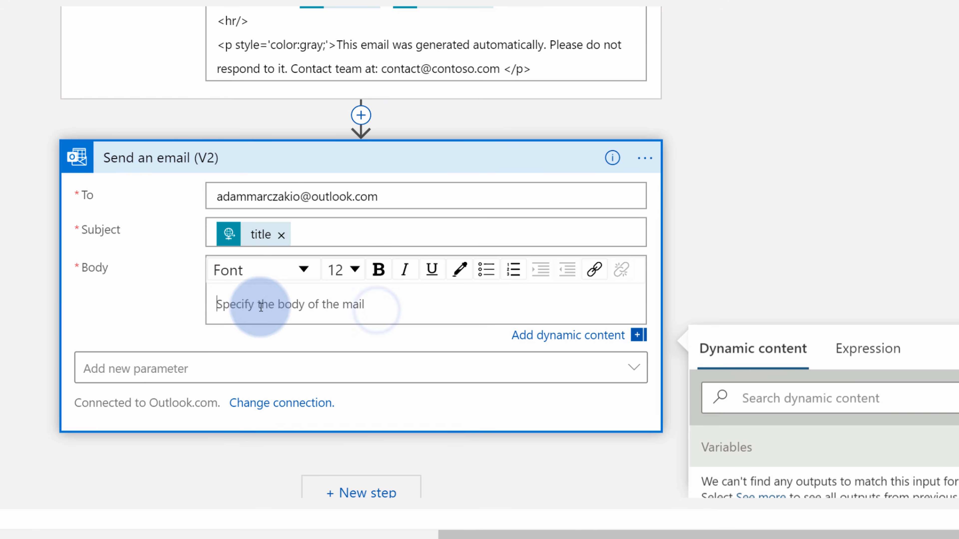
scroll(879, 223, down, 1)
scroll(879, 223, down, 5)
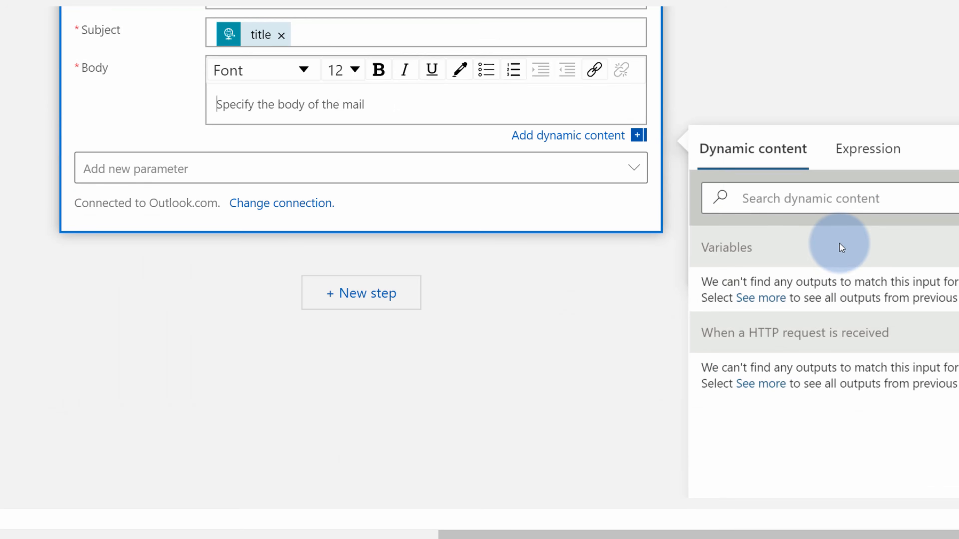
double_click(709, 247)
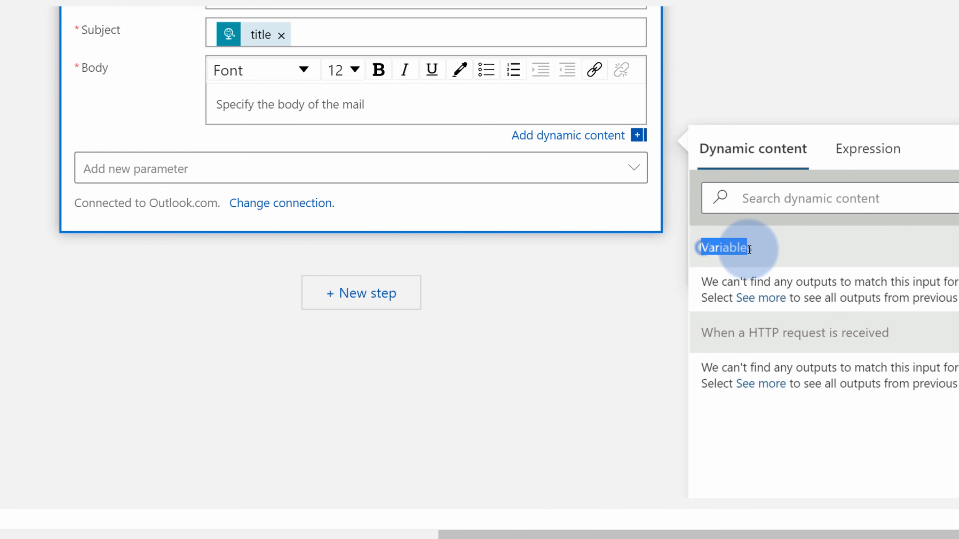
click(957, 247)
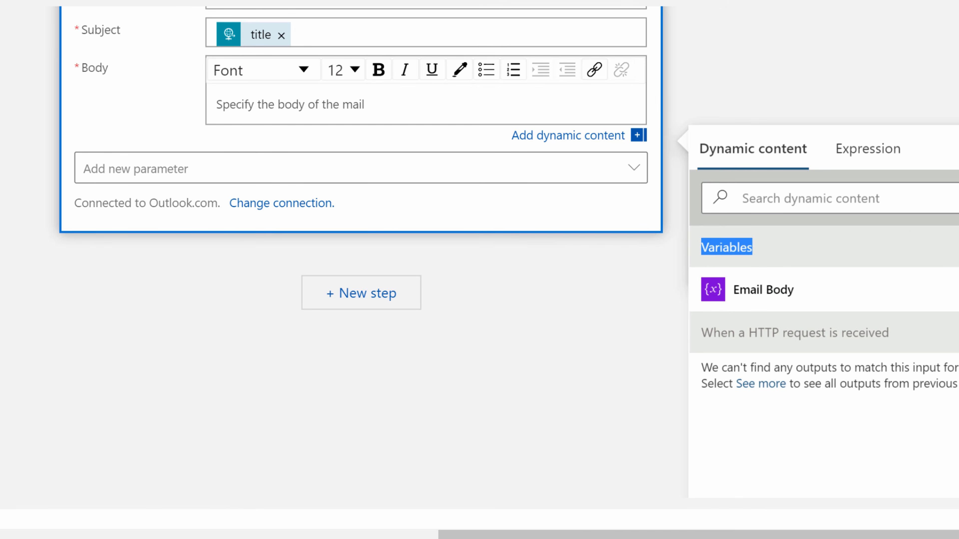
click(777, 297)
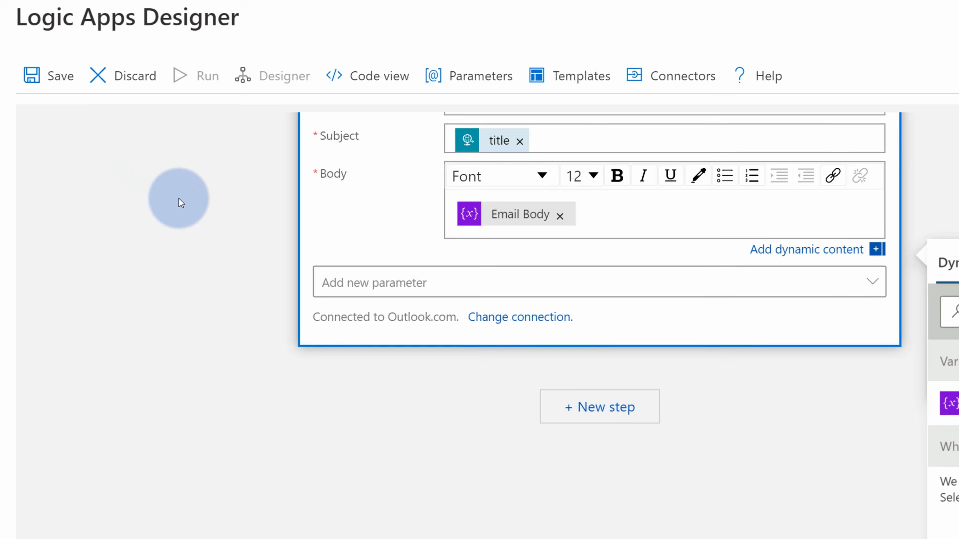
click(54, 76)
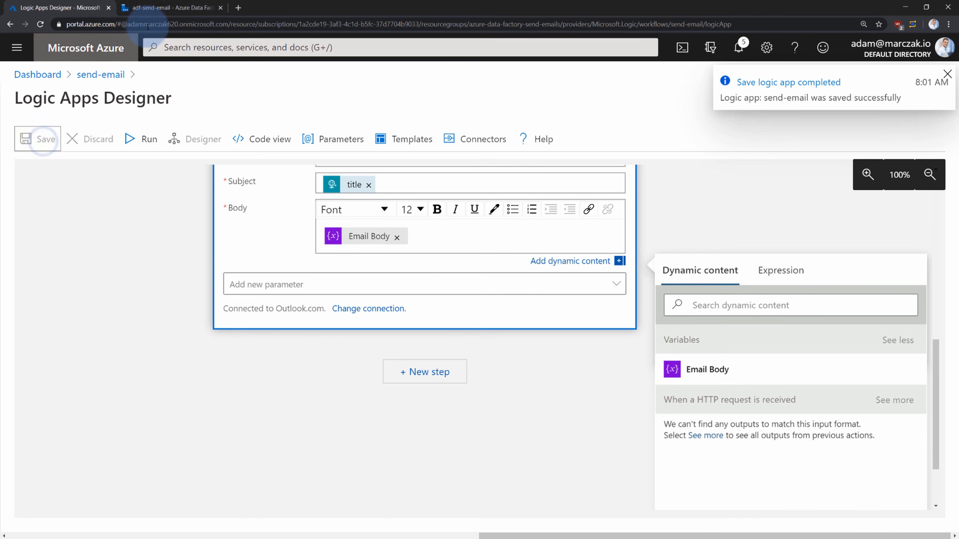
Return to the Data Factory tab and start a debug run of DEMO-PIPELINE
click(166, 7)
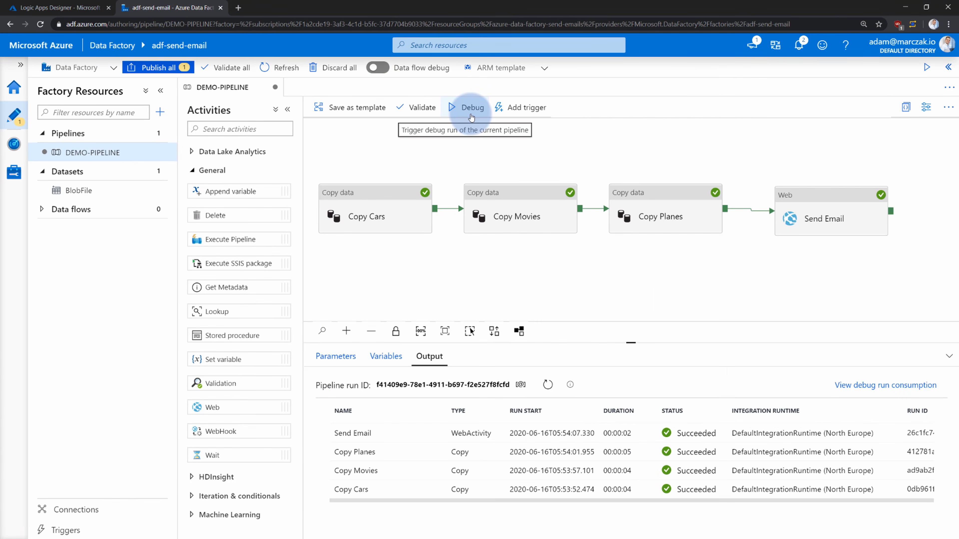
click(471, 106)
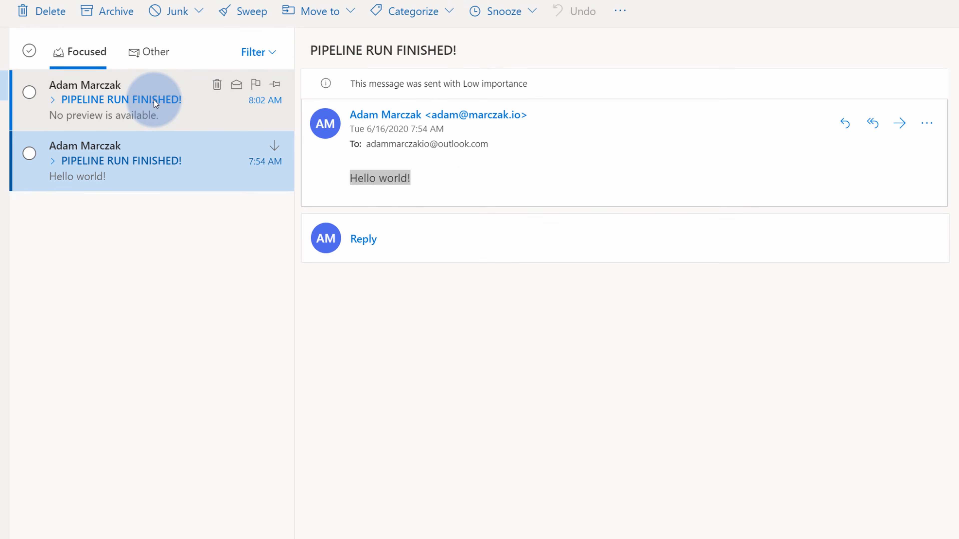
Open the 8:02 AM PIPELINE RUN FINISHED! email and review its green heading, run details and success message
click(159, 104)
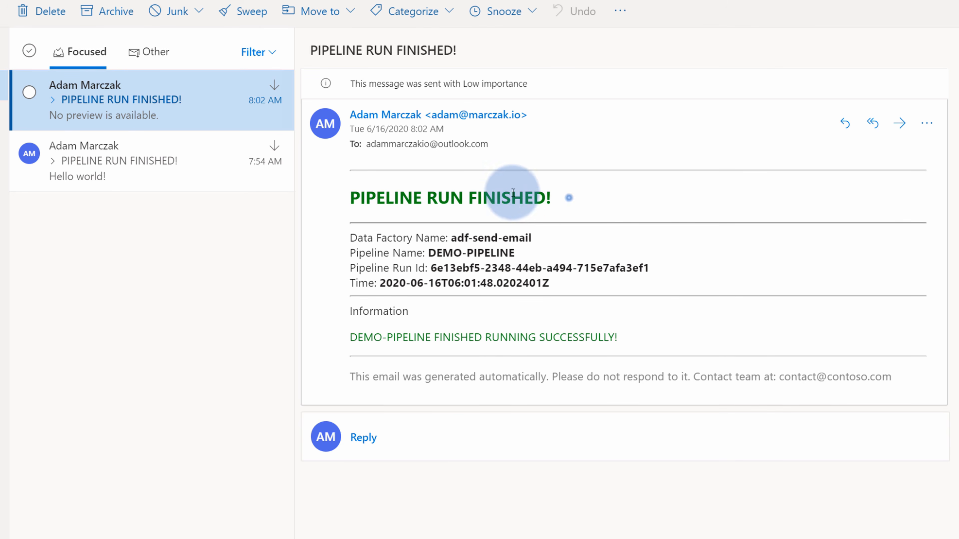
drag(568, 197, 351, 193)
click(632, 294)
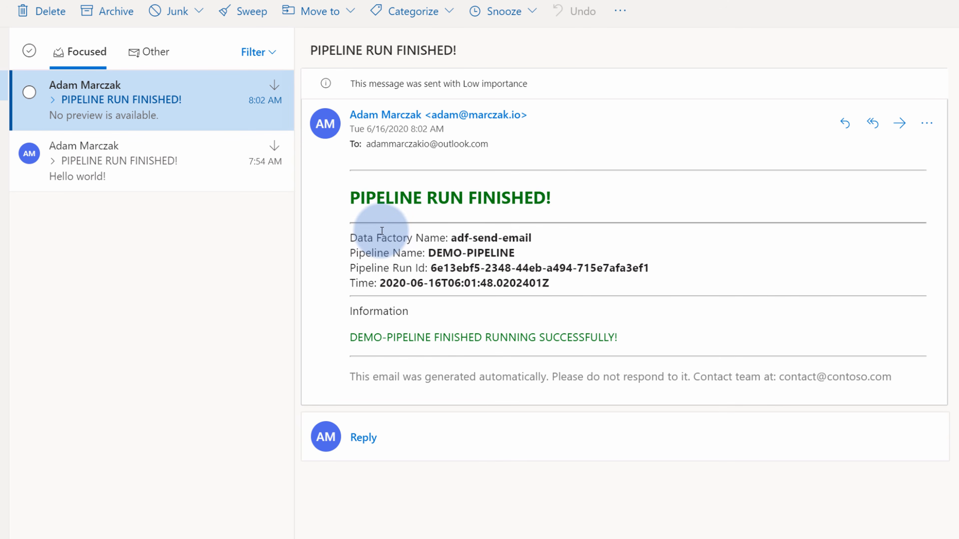
drag(381, 227, 546, 271)
drag(641, 332, 347, 338)
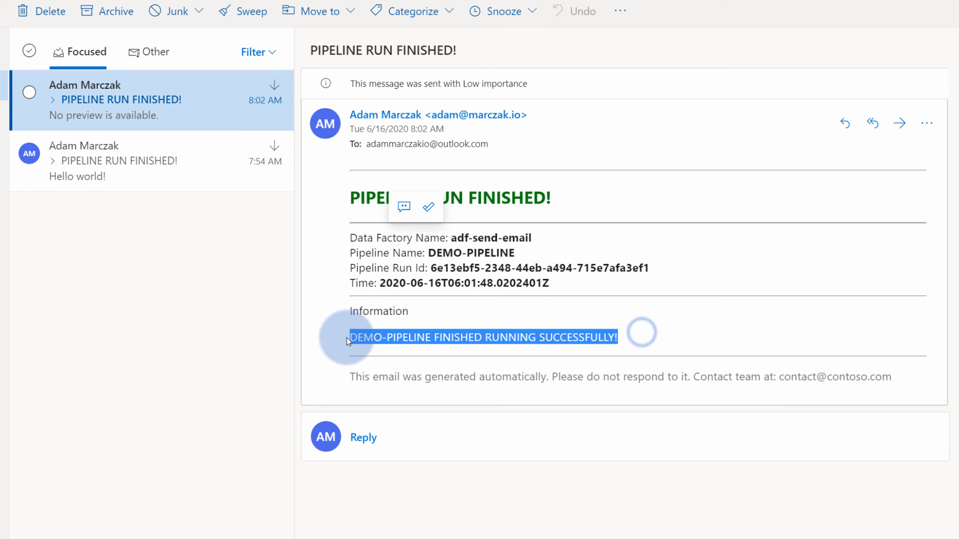
click(501, 365)
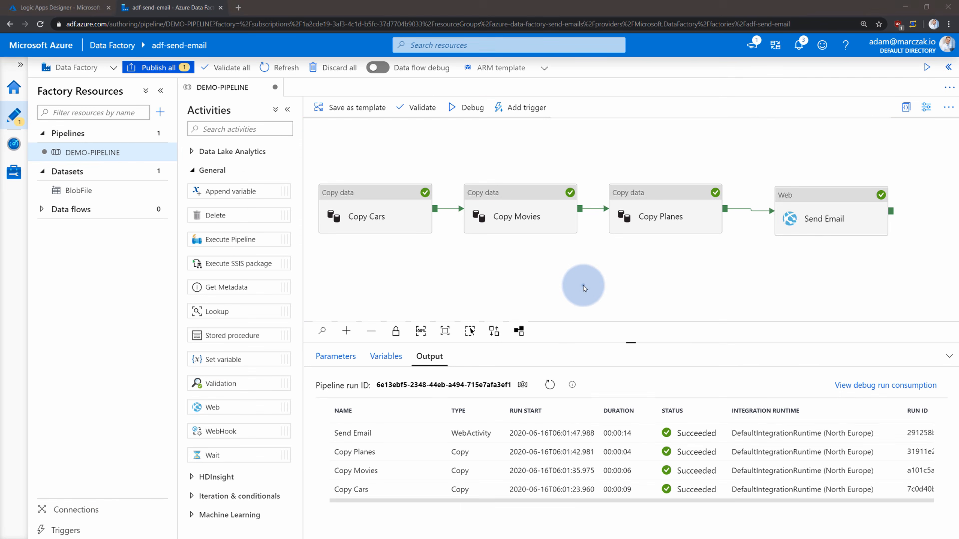
Rearrange the canvas and swap the Copy Planes link to Send Email for one from Copy Movies
click(584, 286)
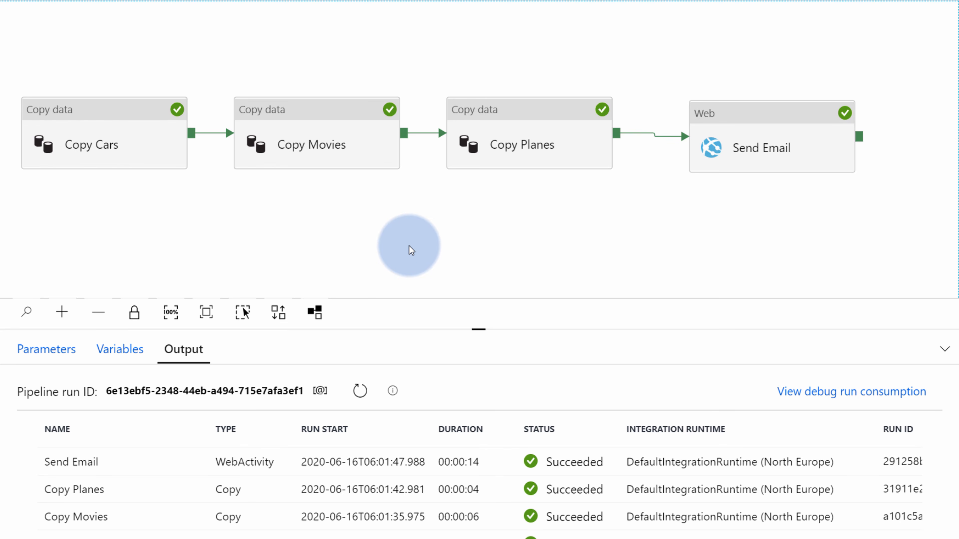
drag(715, 133, 708, 184)
drag(582, 243, 582, 314)
drag(563, 202, 569, 126)
click(645, 58)
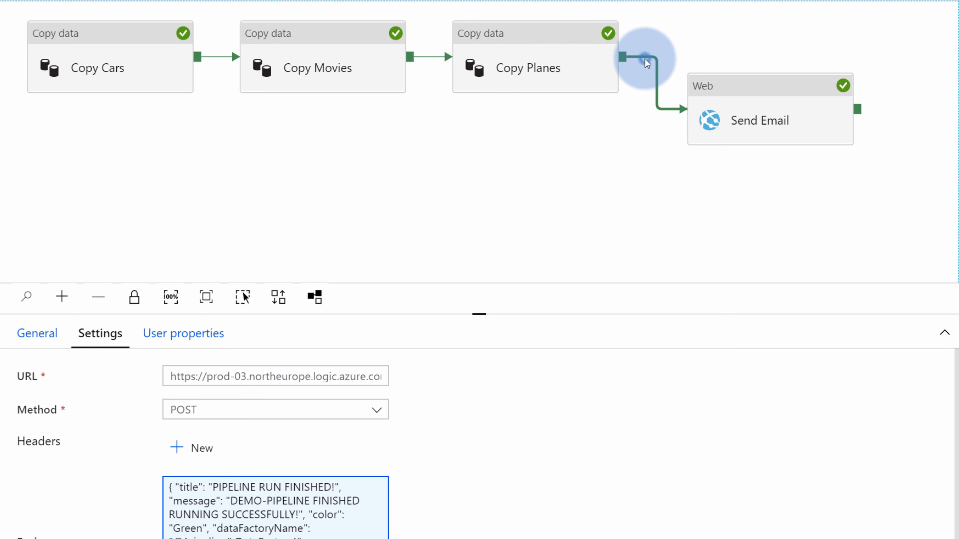
key(Delete)
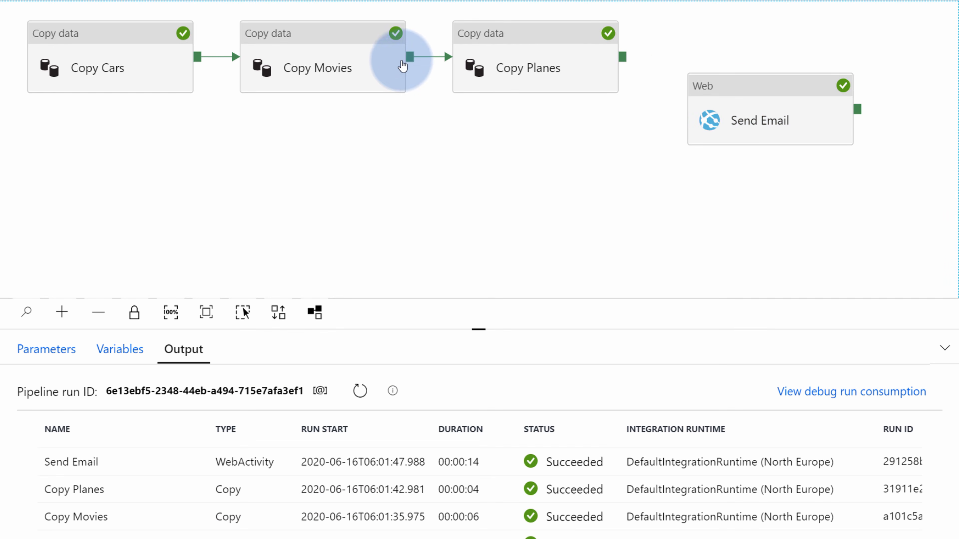
drag(414, 60, 521, 187)
click(749, 167)
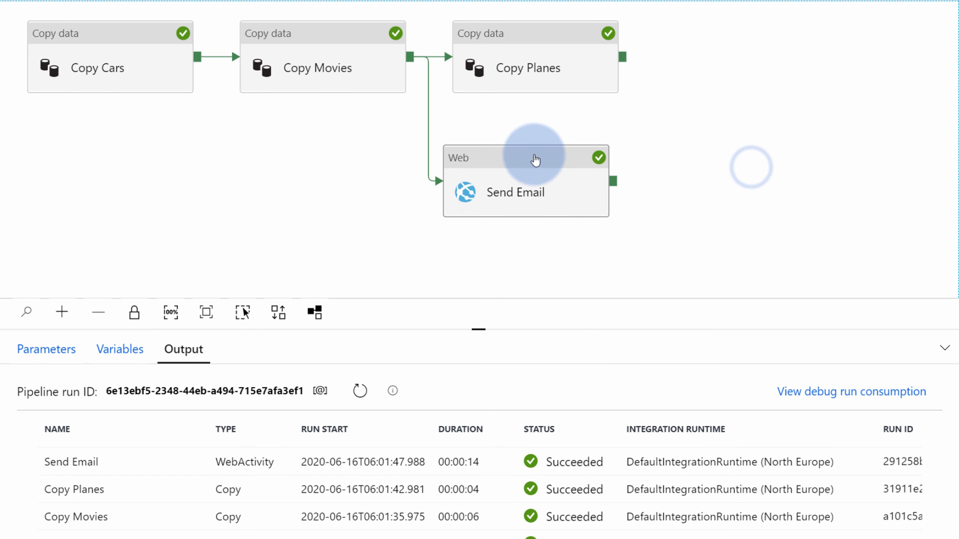
Move Send Email beside Copy Planes, relink it on Copy Planes success, and duplicate it
drag(572, 161, 858, 92)
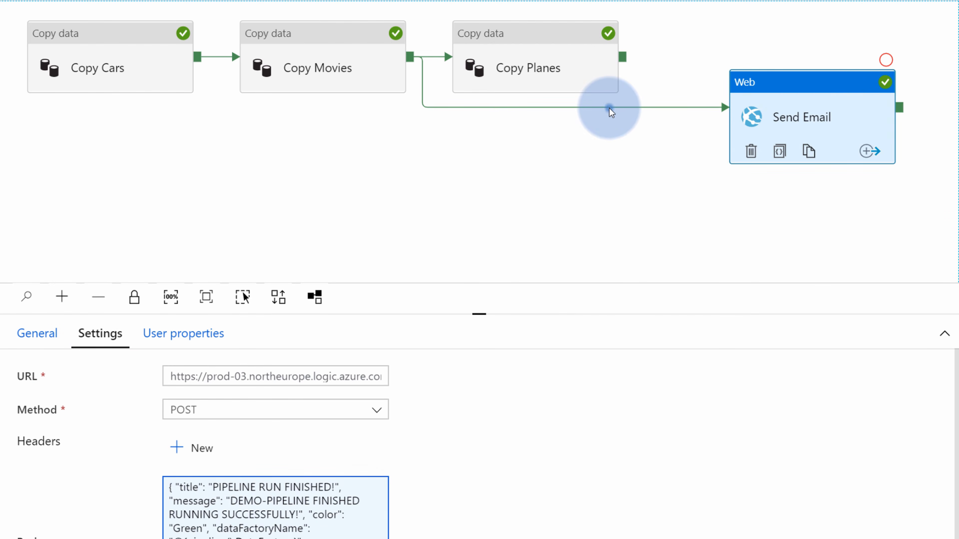
click(609, 109)
key(Delete)
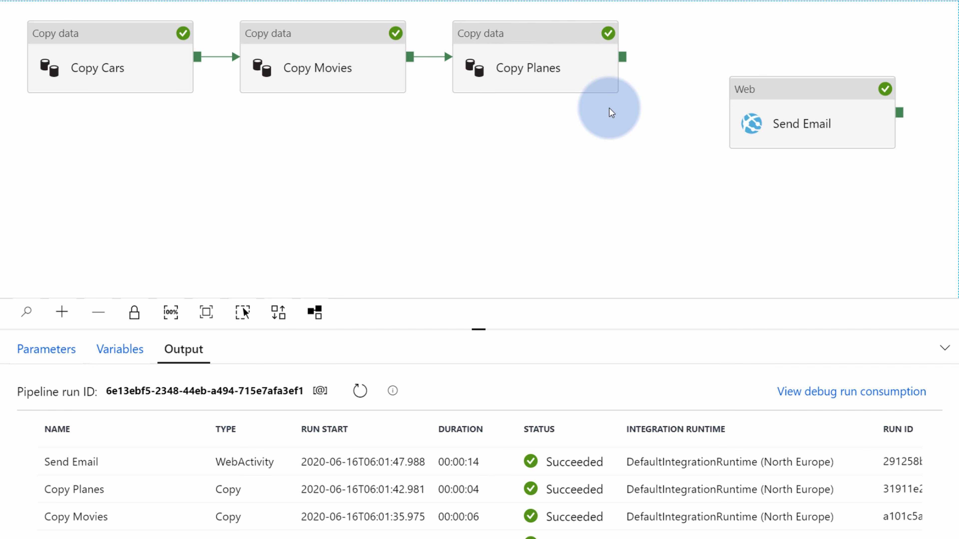
mouse_move(622, 56)
mouse_down()
mouse_move(664, 79)
mouse_move(799, 101)
mouse_move(794, 62)
mouse_up()
click(779, 149)
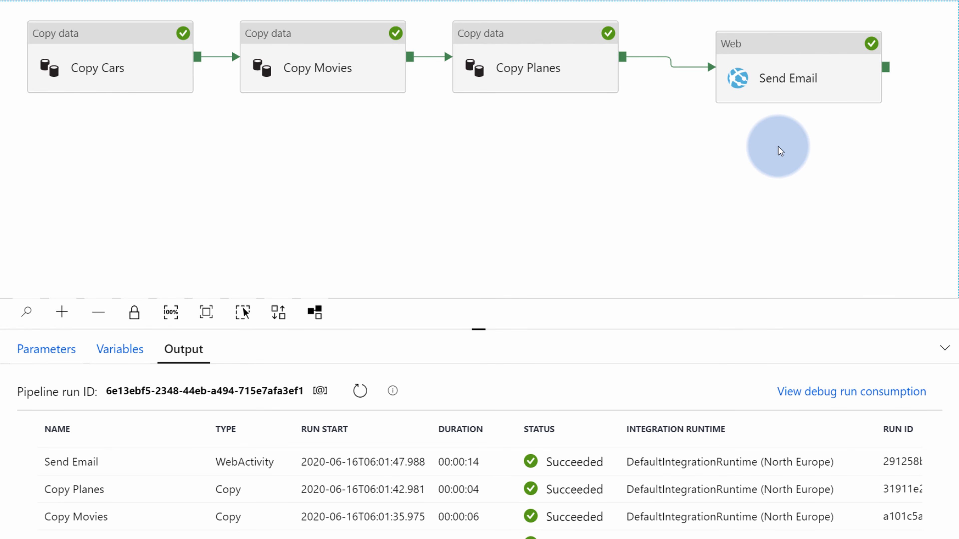
click(798, 70)
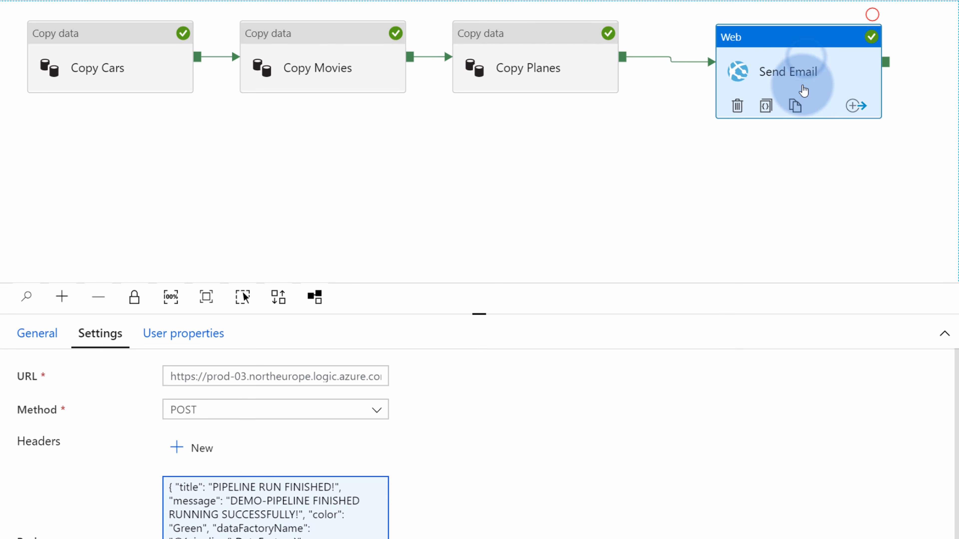
click(794, 103)
Place Send Email_copy1 below the chain and link Copy Planes' failure output to it
drag(861, 116, 695, 187)
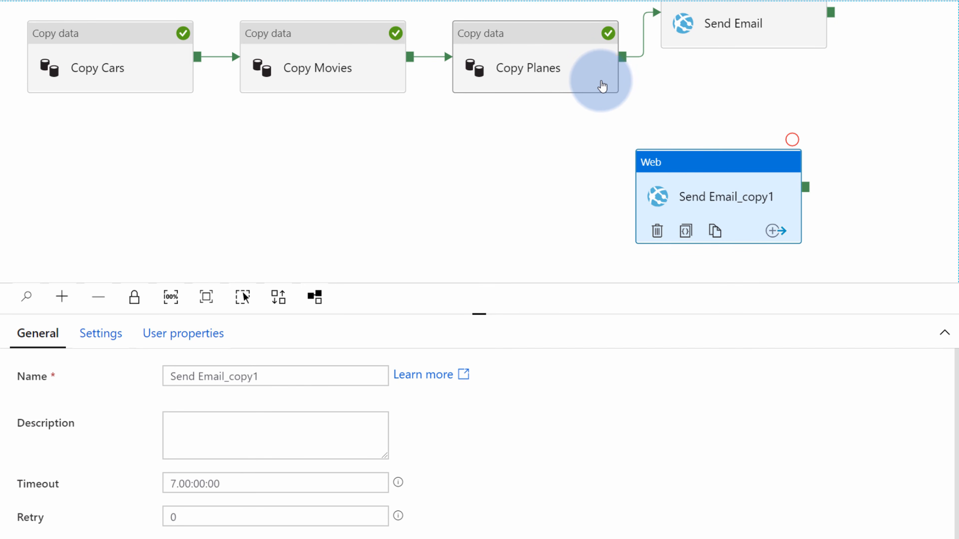
click(589, 59)
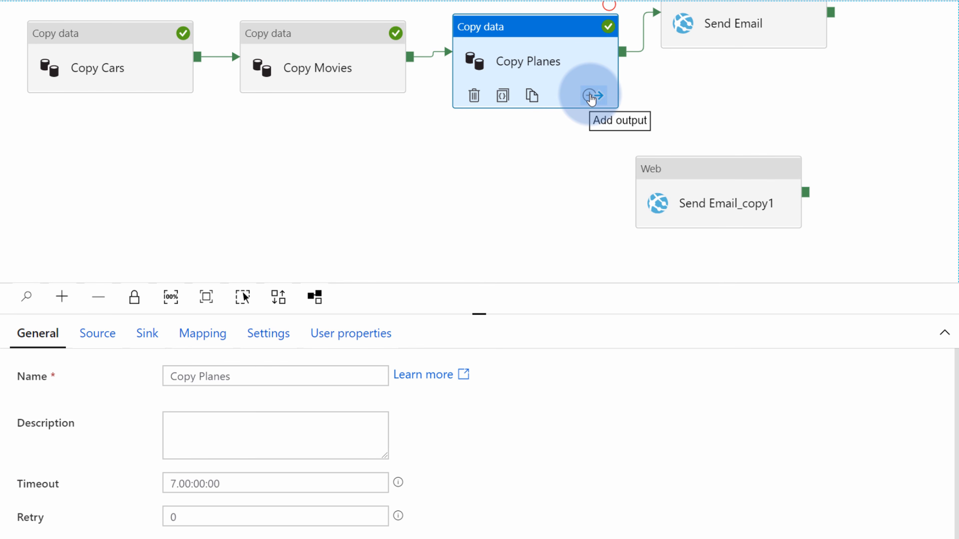
click(590, 97)
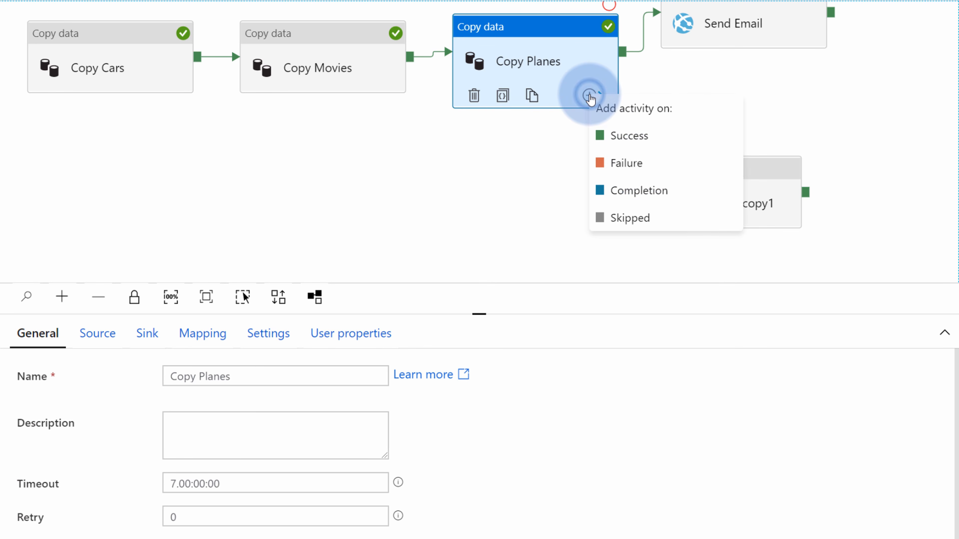
click(641, 171)
drag(624, 62, 772, 140)
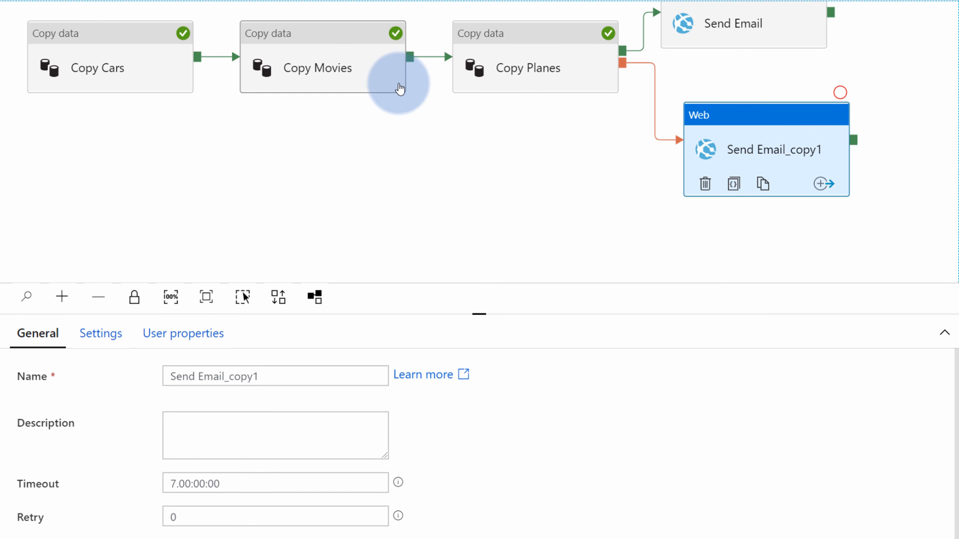
Add failure outputs to Copy Movies and Copy Cars and link both to Send Email_copy1
click(394, 82)
click(379, 95)
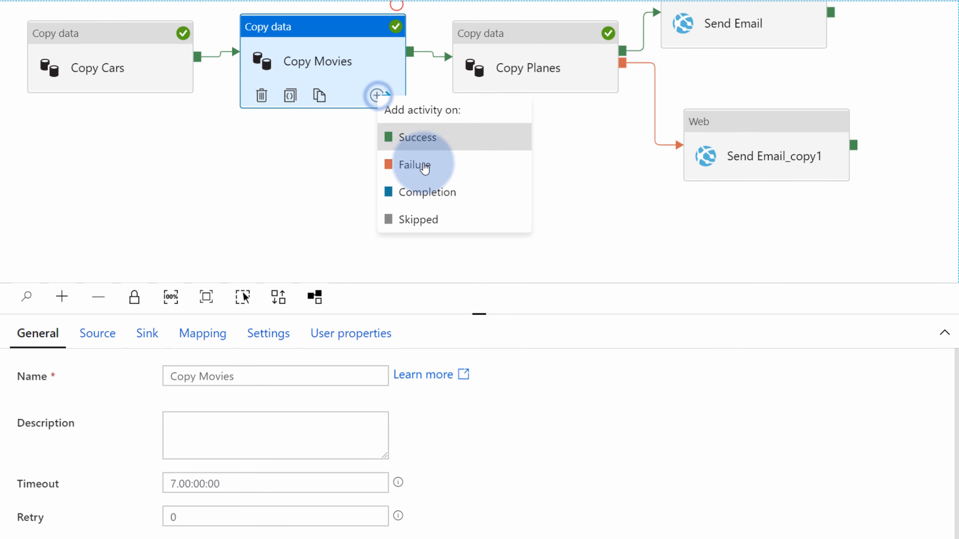
click(415, 165)
click(173, 78)
click(165, 95)
click(211, 168)
drag(409, 62, 717, 146)
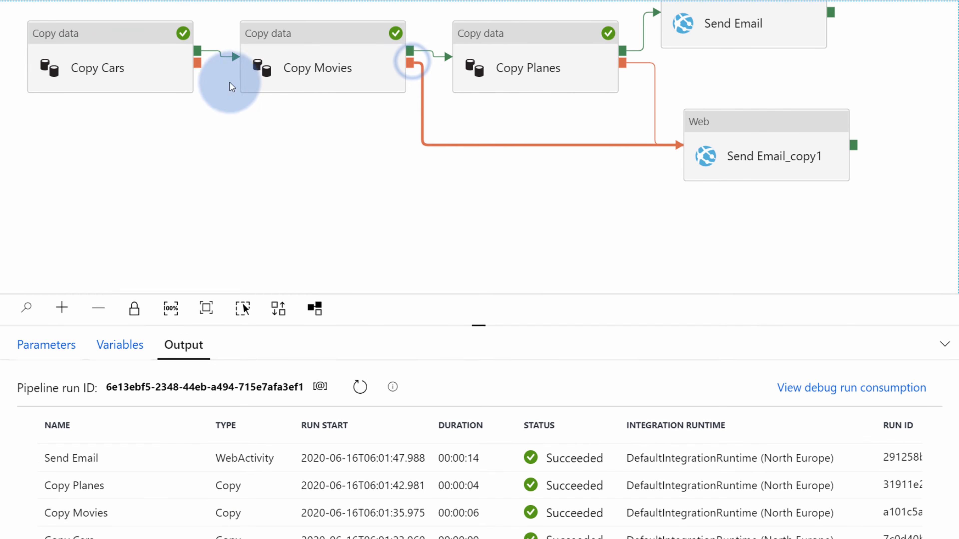
drag(197, 62, 713, 154)
click(658, 227)
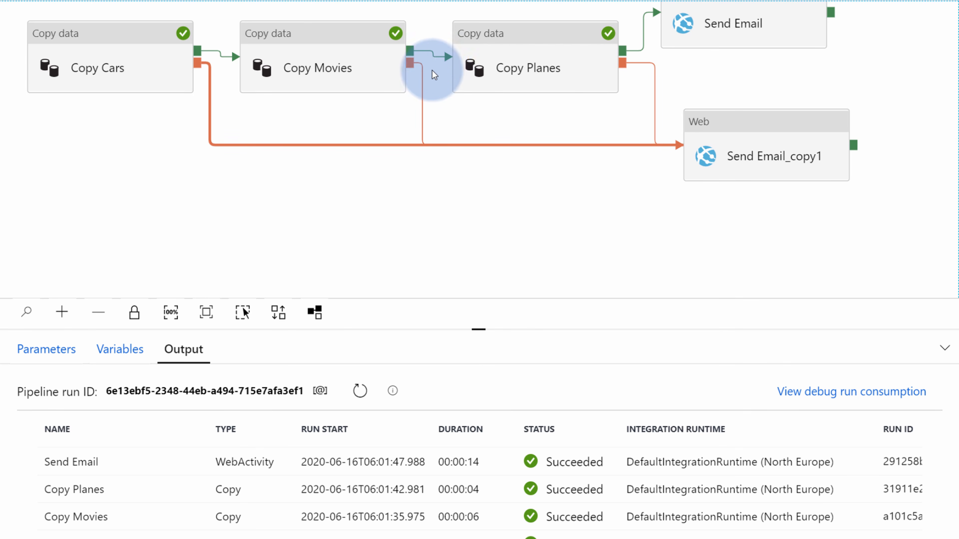
Duplicate Send Email_copy1 twice and place the two copies on the canvas
click(735, 125)
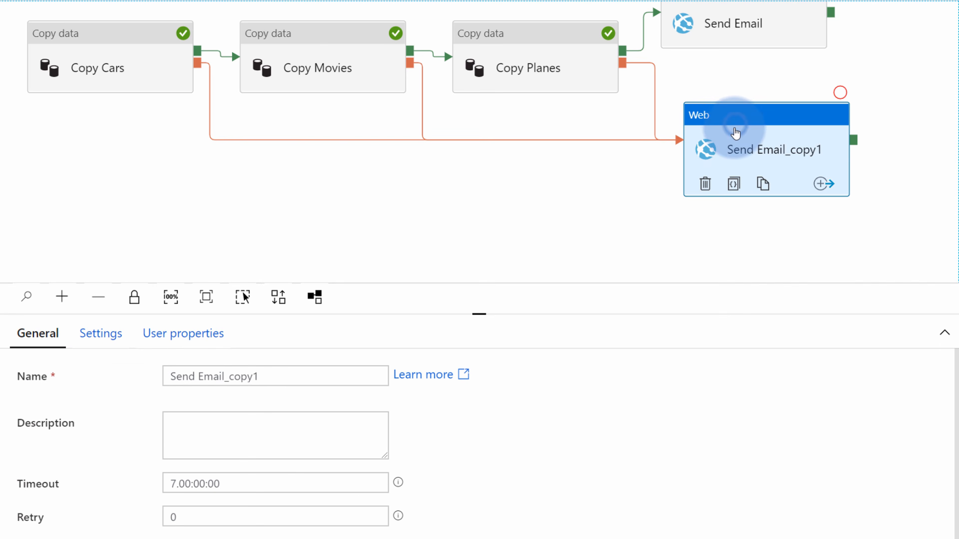
key(ctrl+c)
key(ctrl+v)
drag(791, 154, 458, 170)
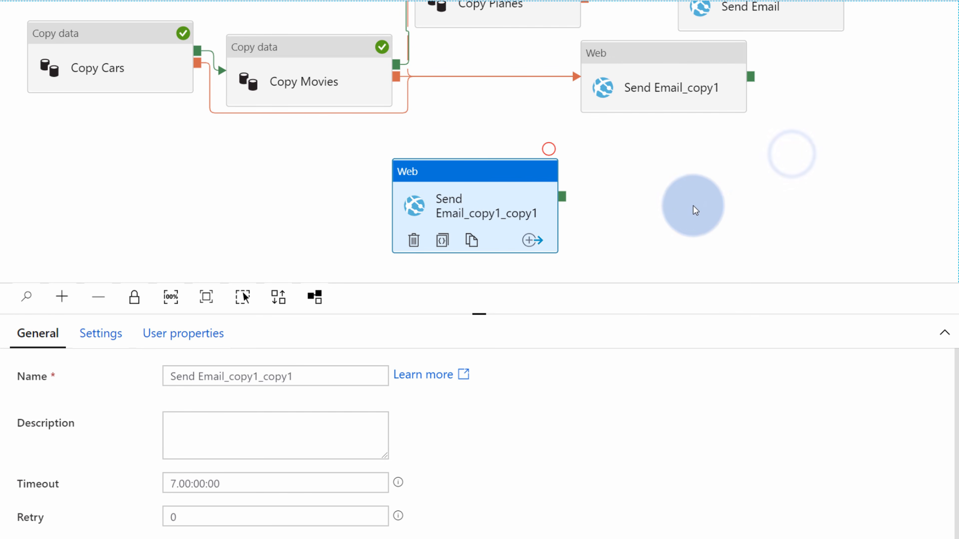
drag(662, 317, 665, 488)
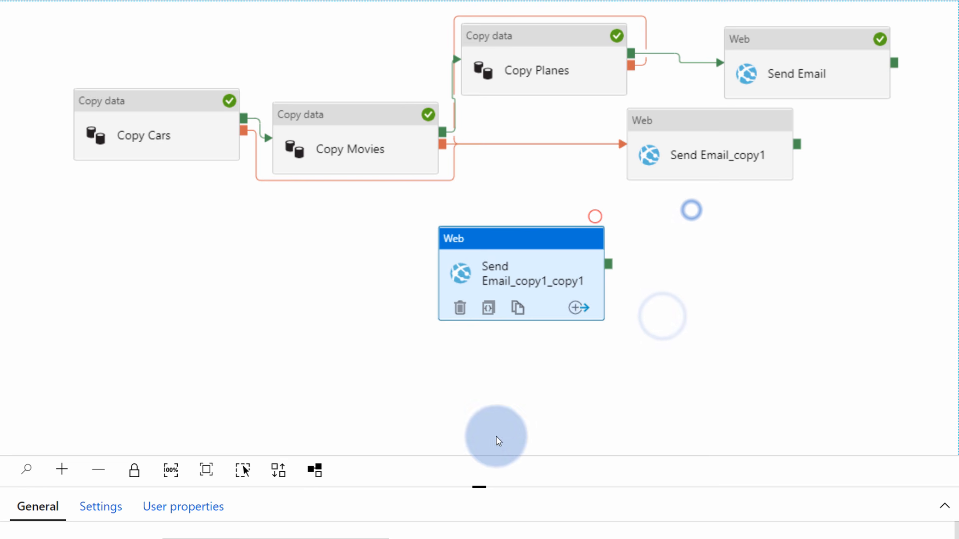
click(278, 468)
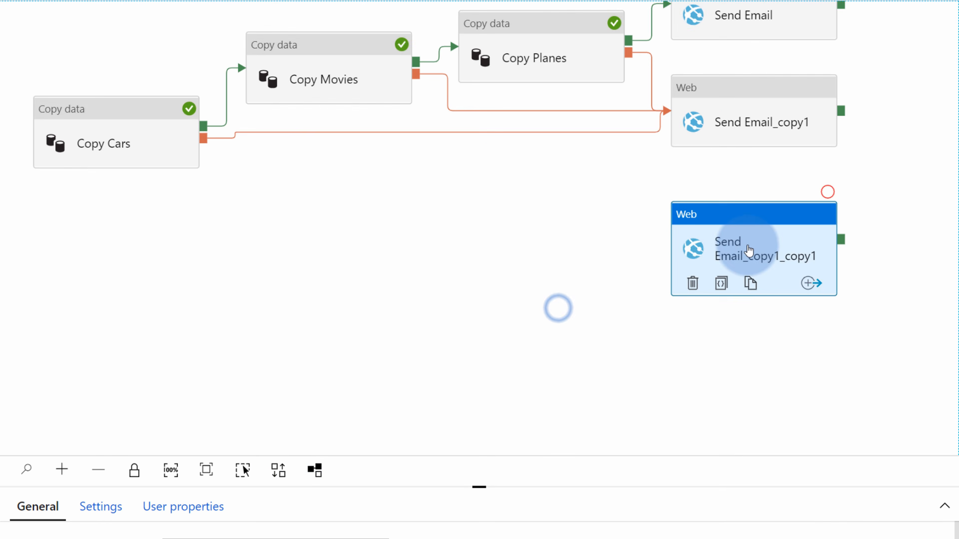
key(ctrl+c)
key(ctrl+v)
drag(667, 147, 415, 248)
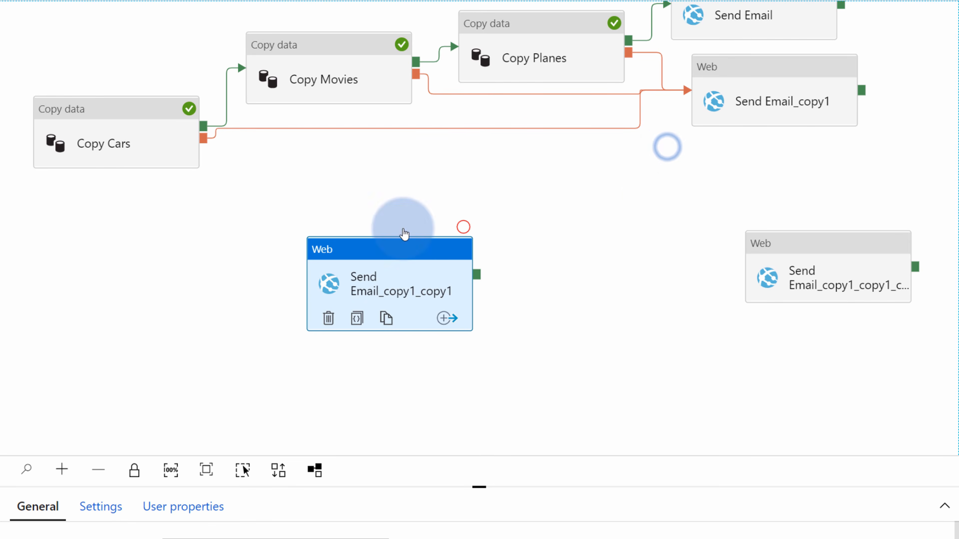
click(607, 116)
Reroute the Copy Cars failure link to Send Email_copy1_copy1
click(608, 130)
drag(609, 201, 618, 127)
key(Delete)
click(222, 59)
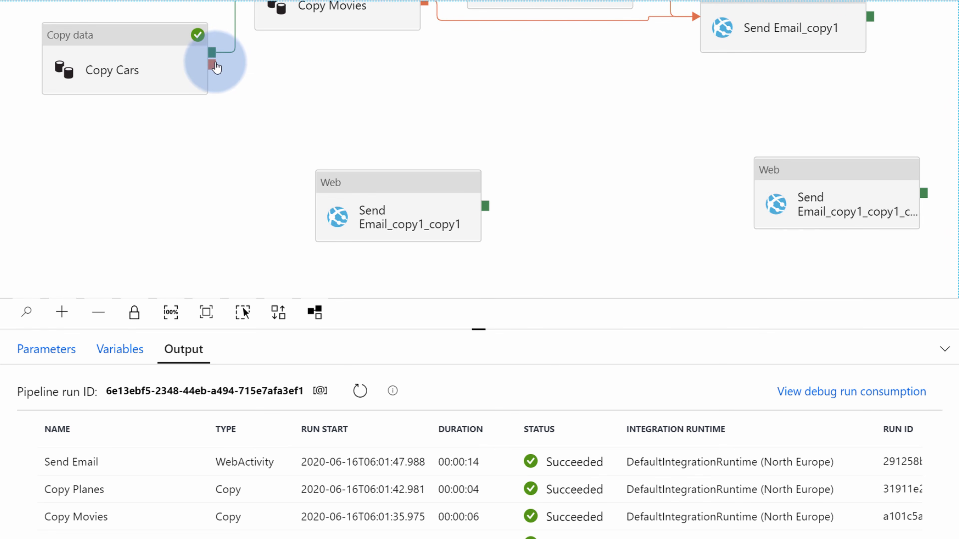
drag(212, 65, 362, 215)
Reroute the Copy Movies failure link to the third email duplicate below Copy Planes
click(635, 23)
key(Delete)
drag(635, 91, 659, 133)
drag(845, 227, 636, 153)
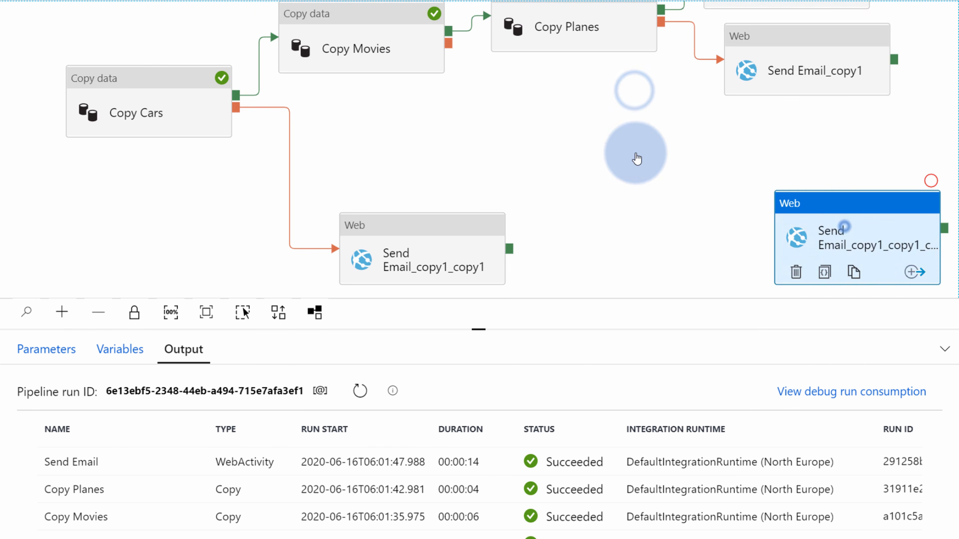
drag(448, 42, 593, 176)
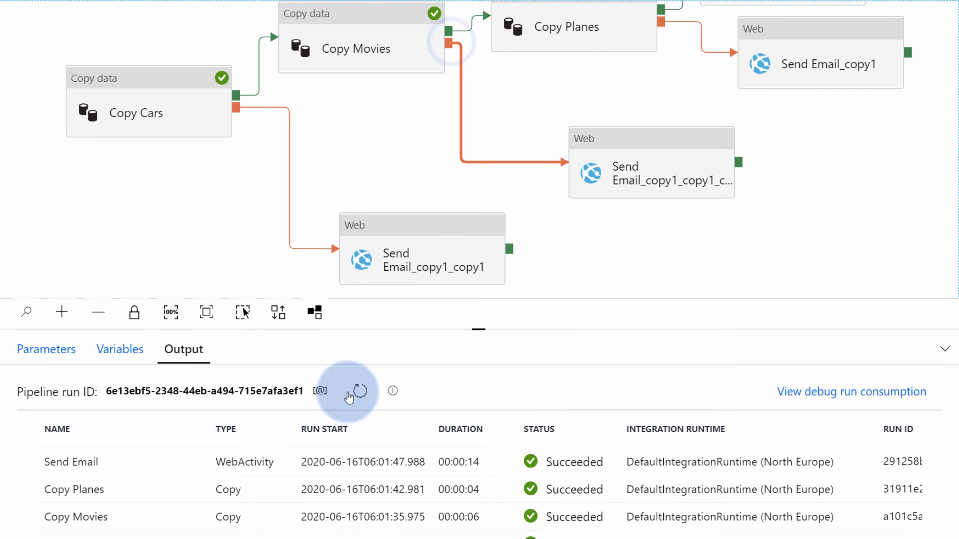
Auto-align the pipeline activities and review the whole DEMO-PIPELINE layout
click(278, 312)
drag(734, 197, 734, 290)
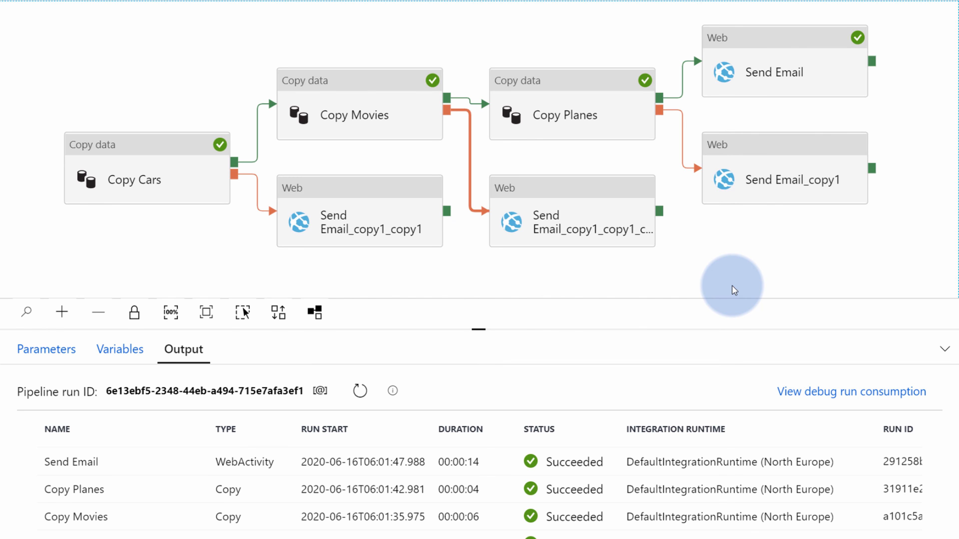
click(571, 218)
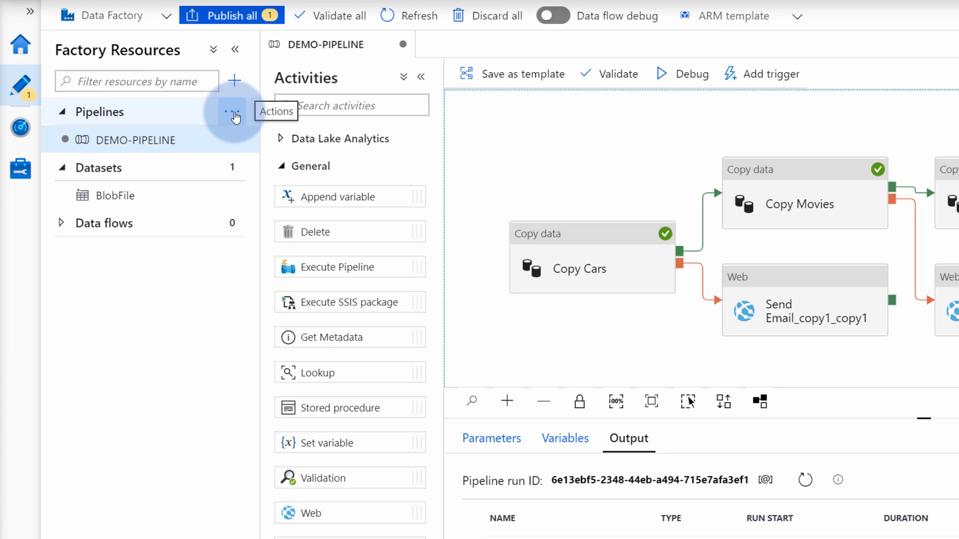
Create a new empty pipeline named MASTER
click(234, 113)
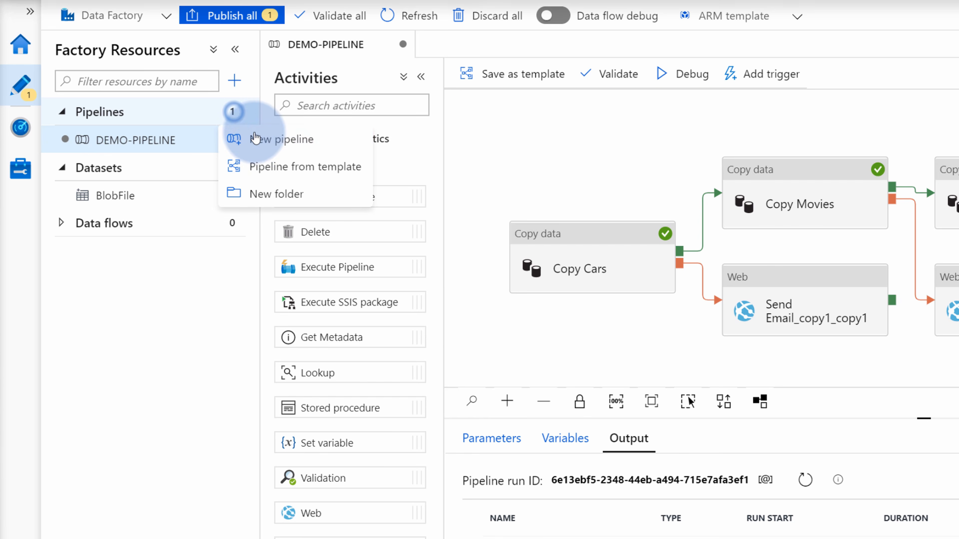
click(256, 138)
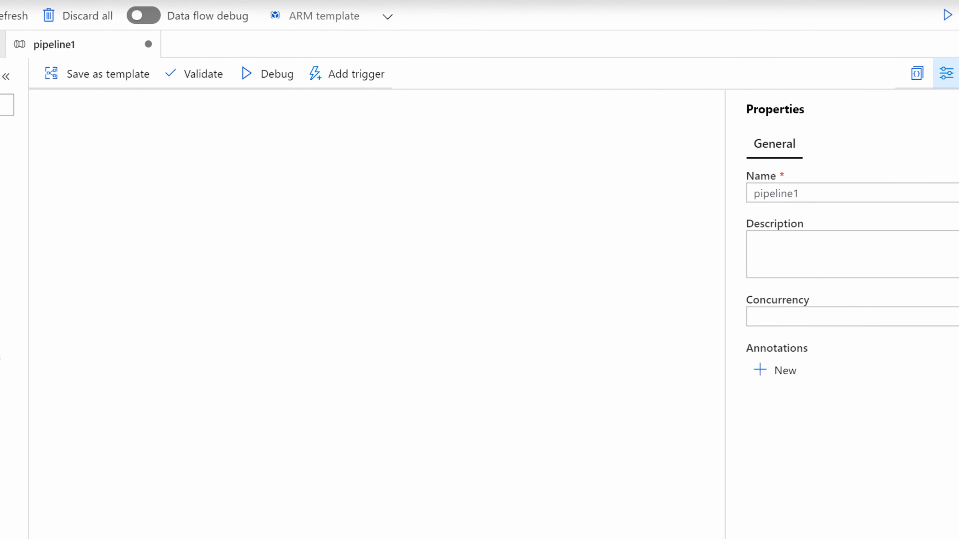
drag(786, 188, 635, 186)
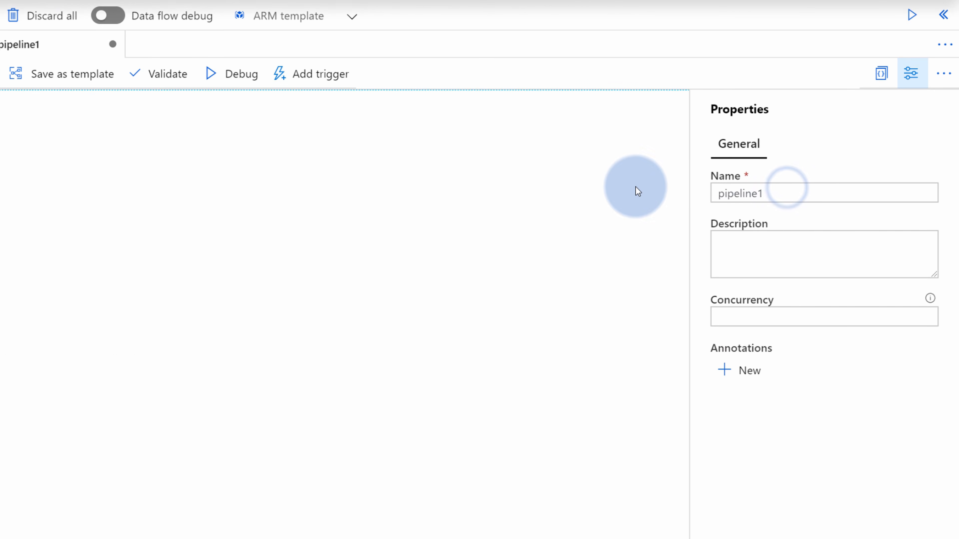
double_click(736, 187)
text(MASTER)
click(163, 225)
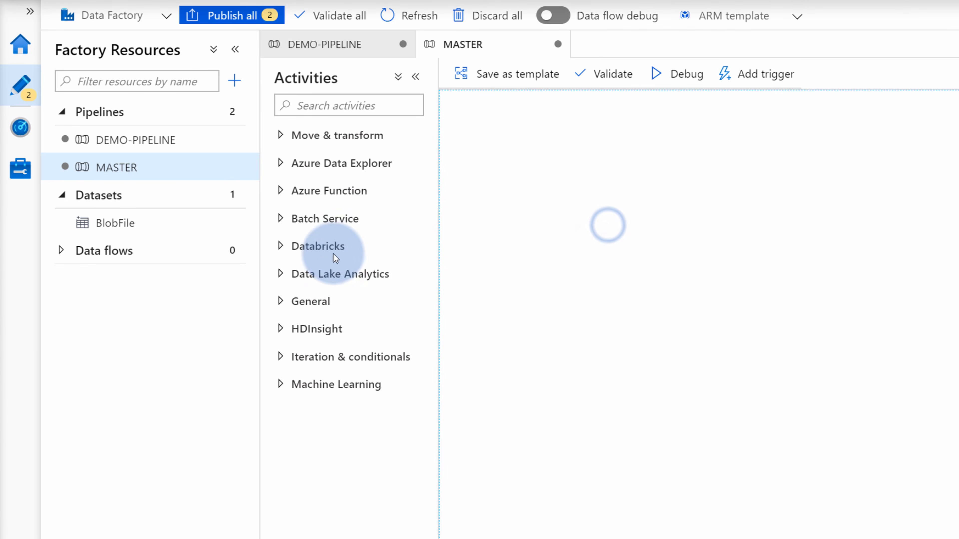
Add an Execute Pipeline activity to MASTER that invokes DEMO-PIPELINE
click(310, 301)
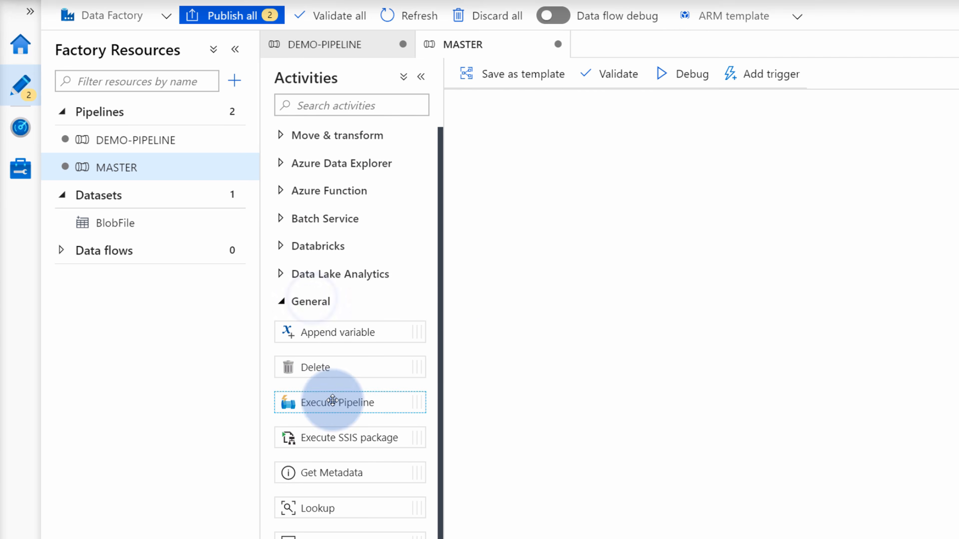
drag(333, 400, 681, 263)
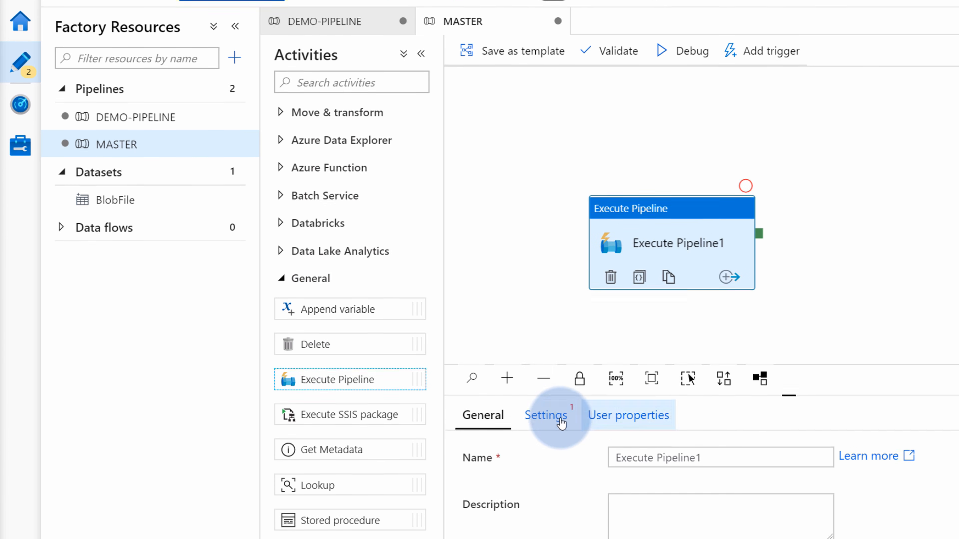
click(561, 423)
click(676, 420)
click(672, 442)
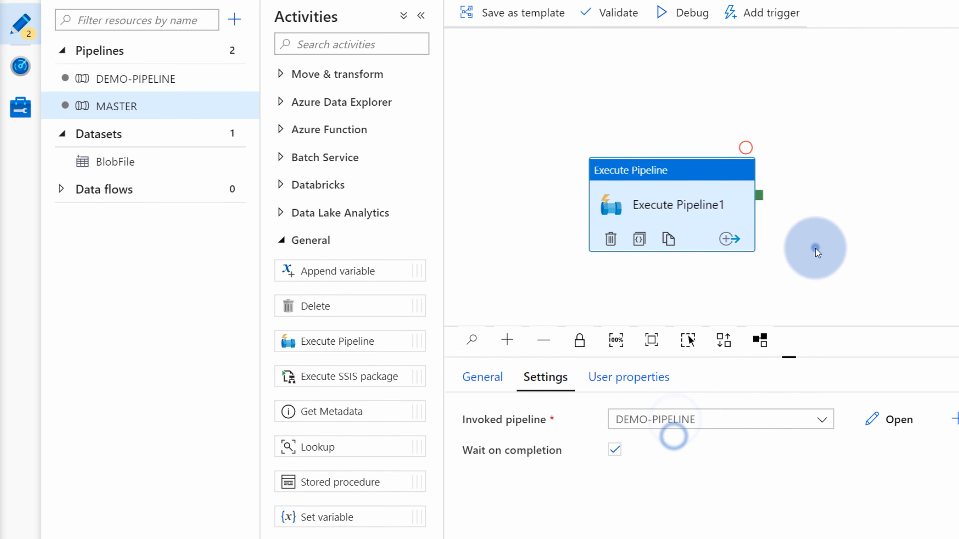
Reopen DEMO-PIPELINE and select its Send Email activity
click(816, 251)
click(719, 203)
click(169, 84)
click(717, 99)
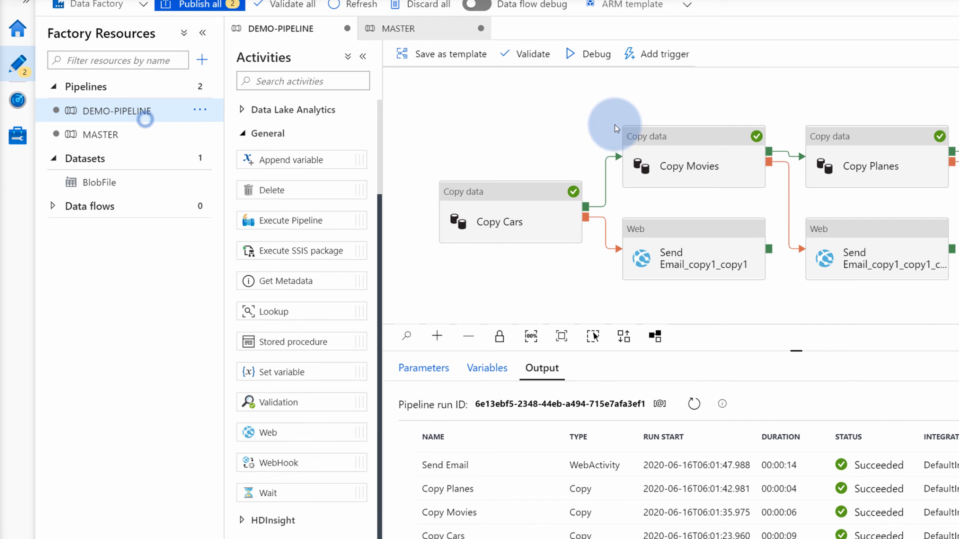
click(849, 161)
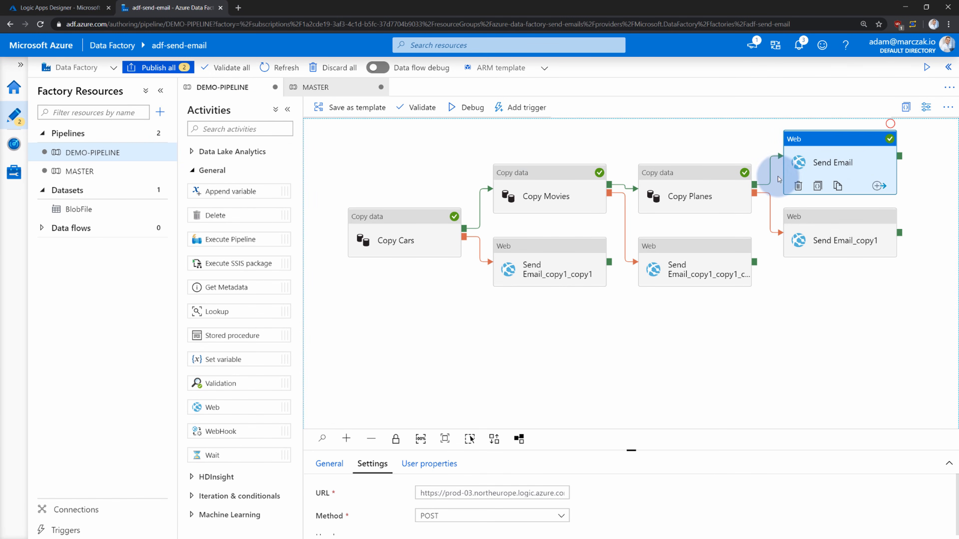
Paste the copied Send Email activity into the MASTER pipeline
click(349, 150)
click(91, 171)
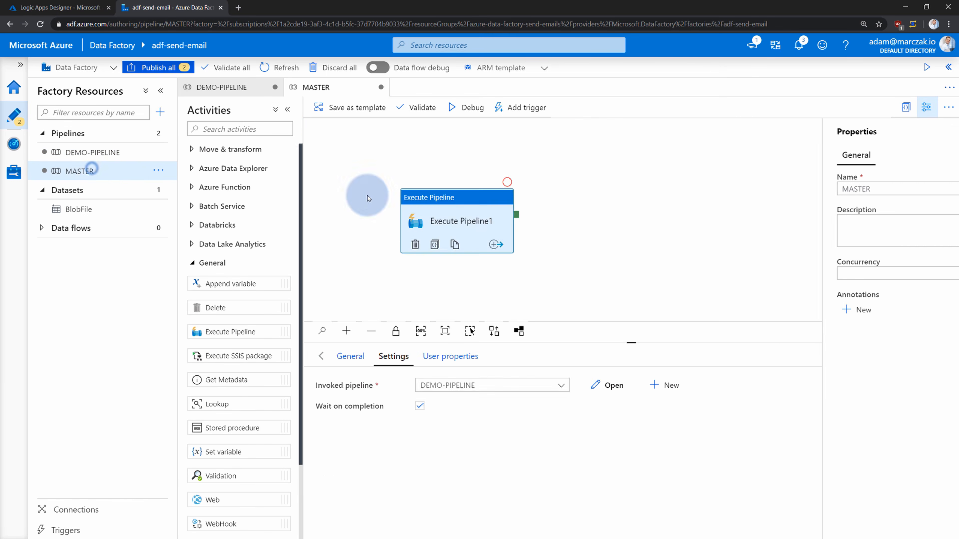
click(617, 226)
key(ctrl+v)
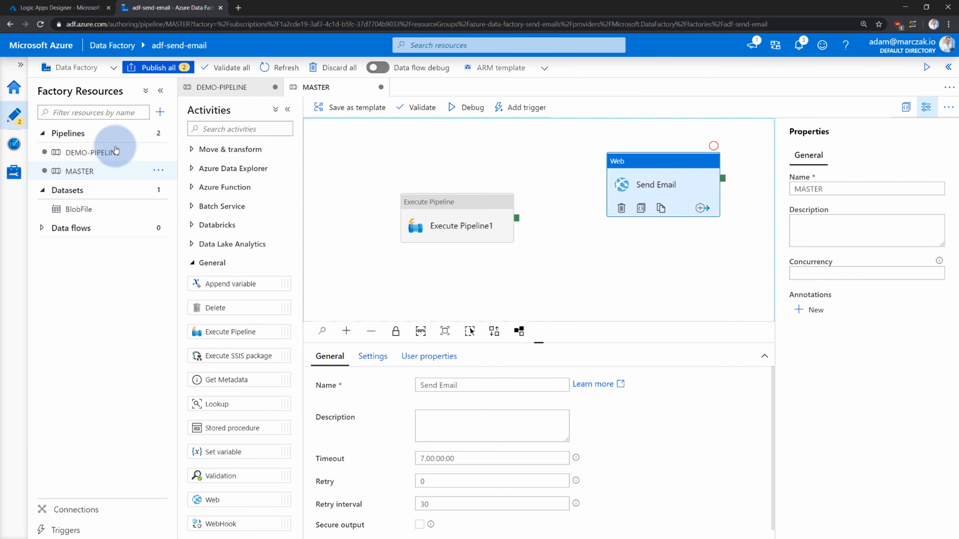
Delete the three email activities from DEMO-PIPELINE and auto-align its copy activities
click(112, 153)
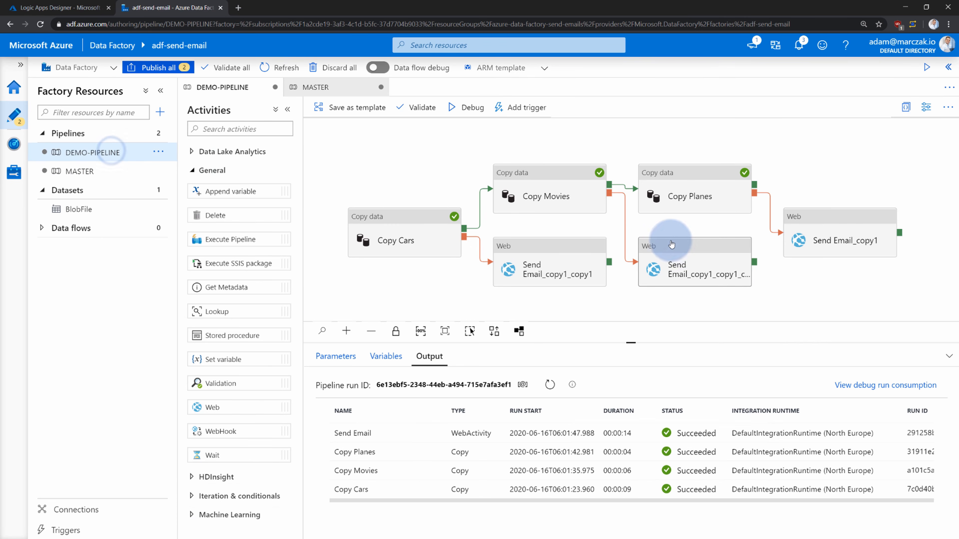
click(673, 252)
click(654, 288)
click(549, 264)
click(508, 289)
click(783, 238)
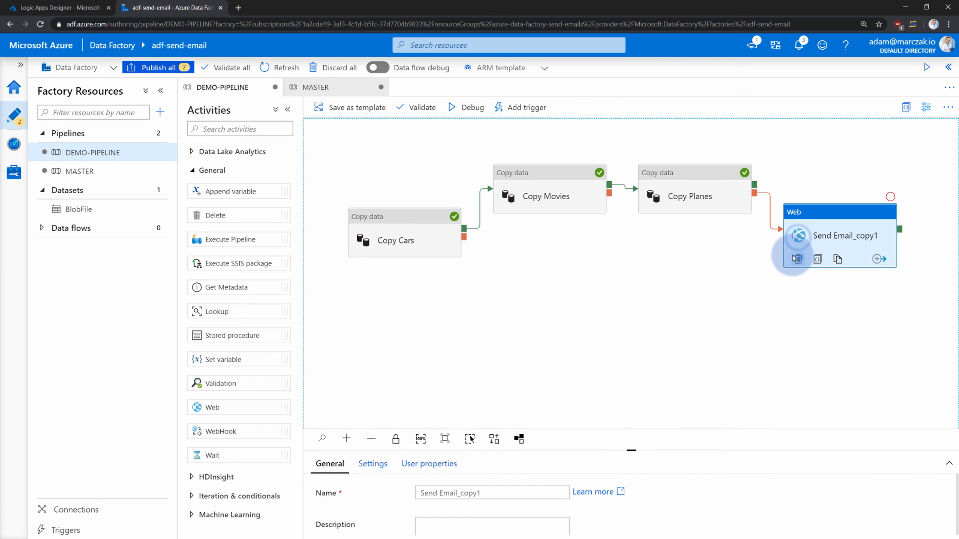
click(798, 259)
click(495, 331)
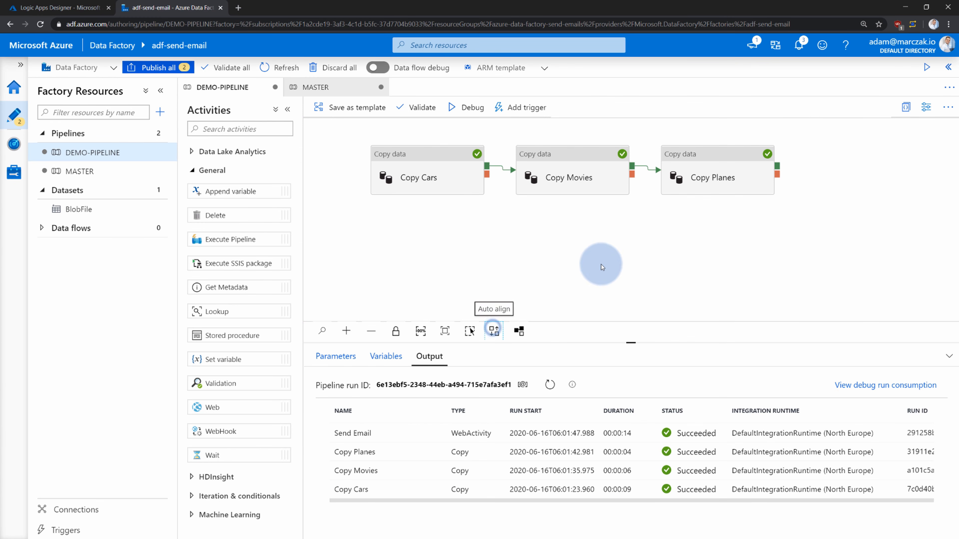
click(95, 160)
Link Execute Pipeline1's success output to Send Email in MASTER
click(77, 170)
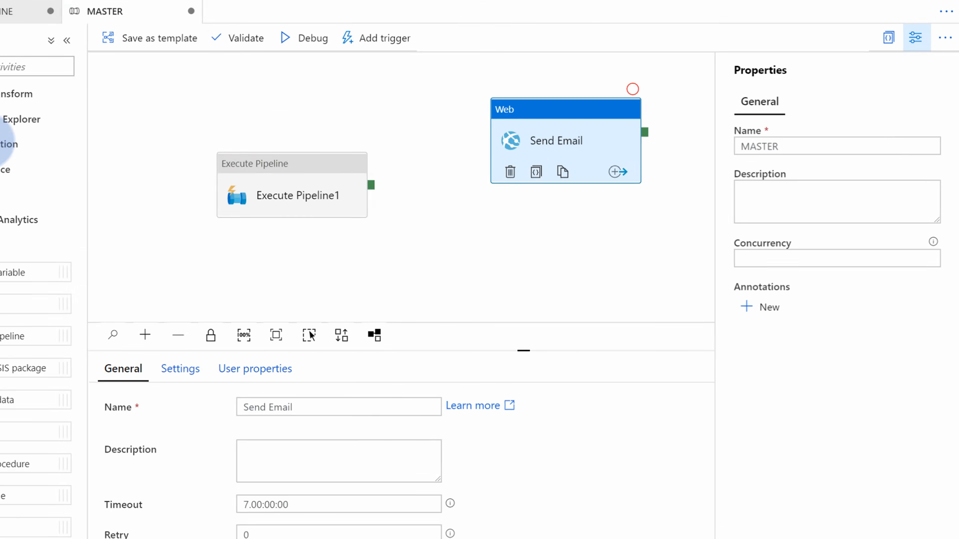
click(333, 168)
drag(317, 168, 434, 193)
Duplicate Send Email and rename the copy to Send Failed Email
click(511, 115)
click(517, 135)
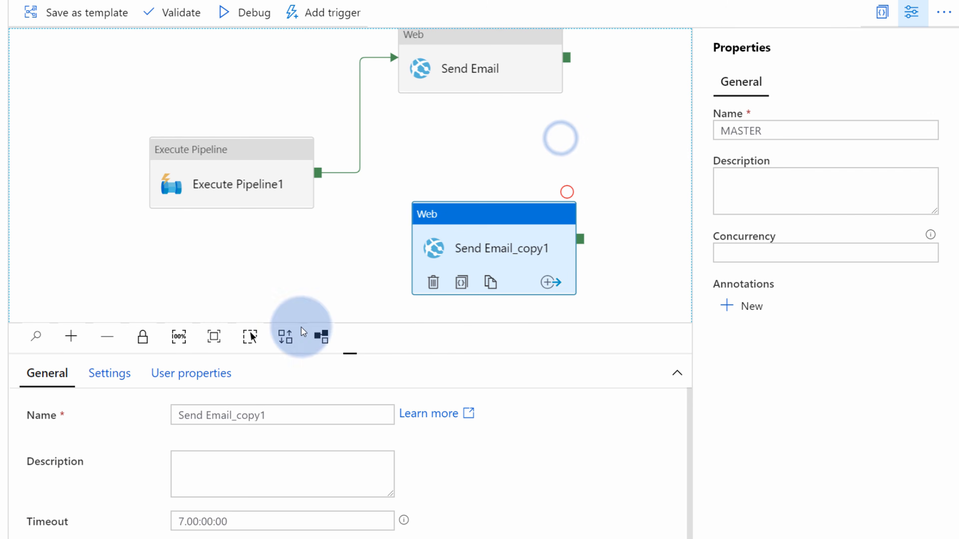
click(206, 416)
drag(206, 415, 338, 411)
text(F)
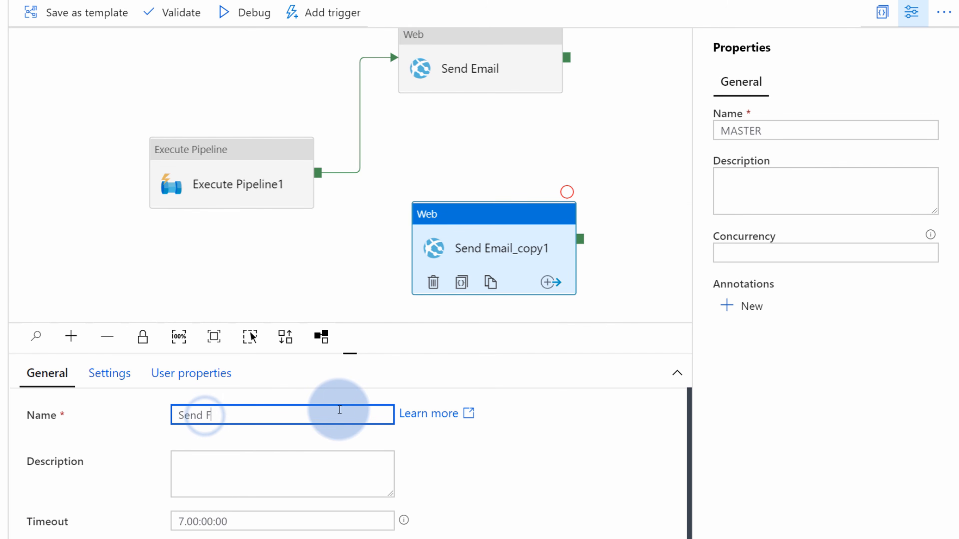
text(ailed Email)
click(359, 269)
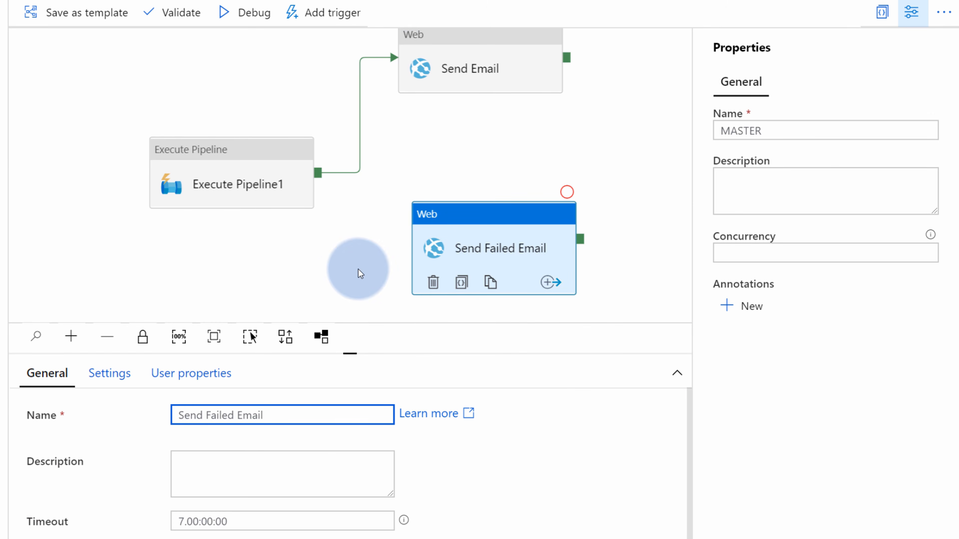
Connect Execute Pipeline1's failure output to Send Failed Email and tidy the layout
click(274, 187)
click(285, 209)
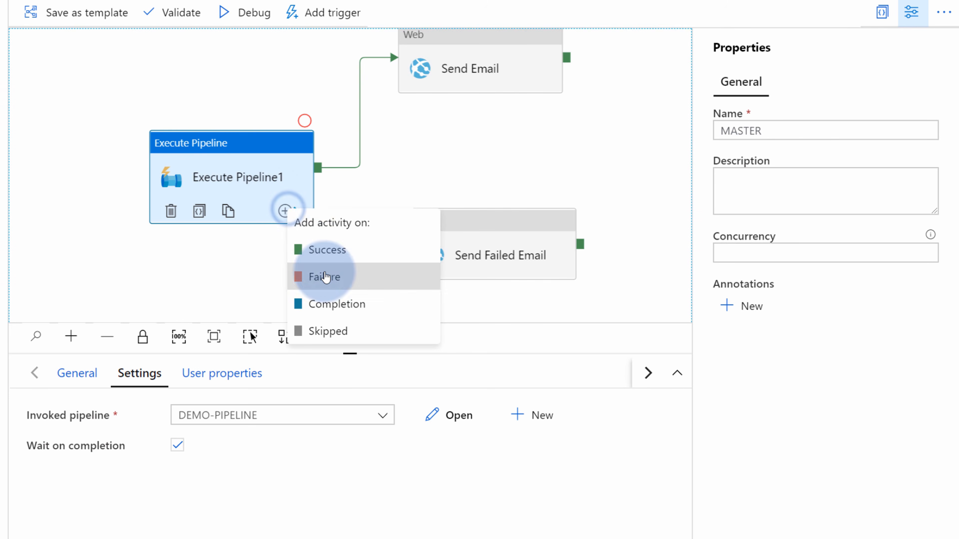
click(317, 276)
drag(318, 178, 456, 241)
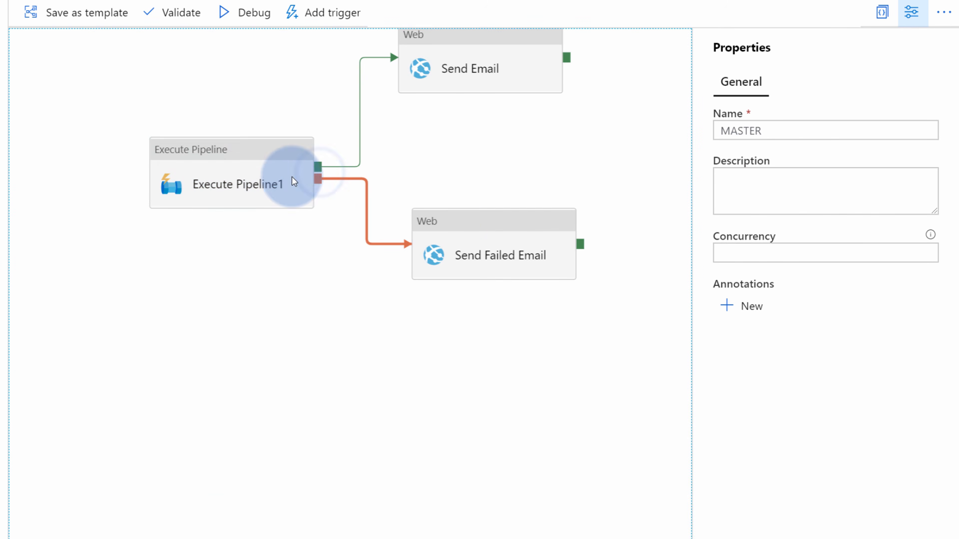
drag(291, 176, 270, 148)
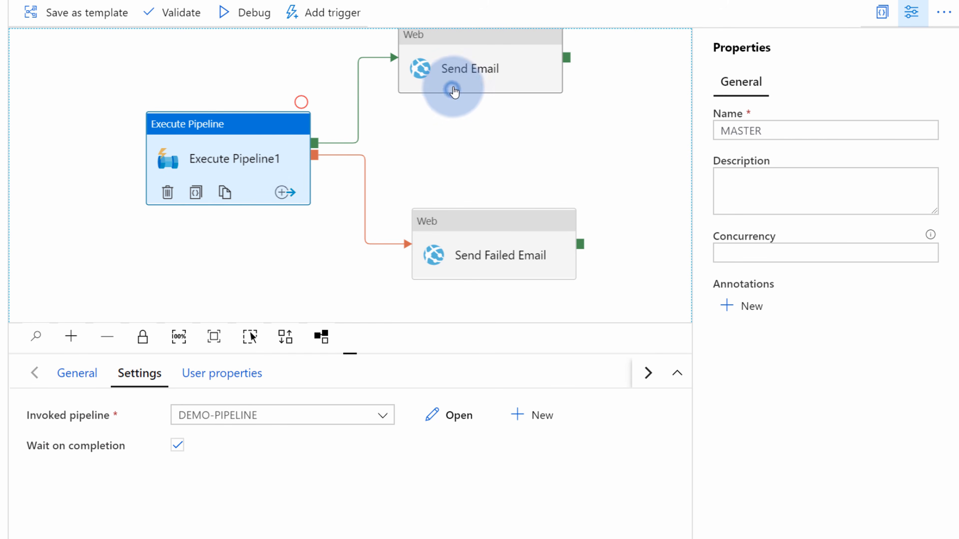
drag(449, 82, 449, 76)
Open Send Failed Email's body in the dynamic content editor, enlarged to show all JSON
drag(477, 229, 472, 222)
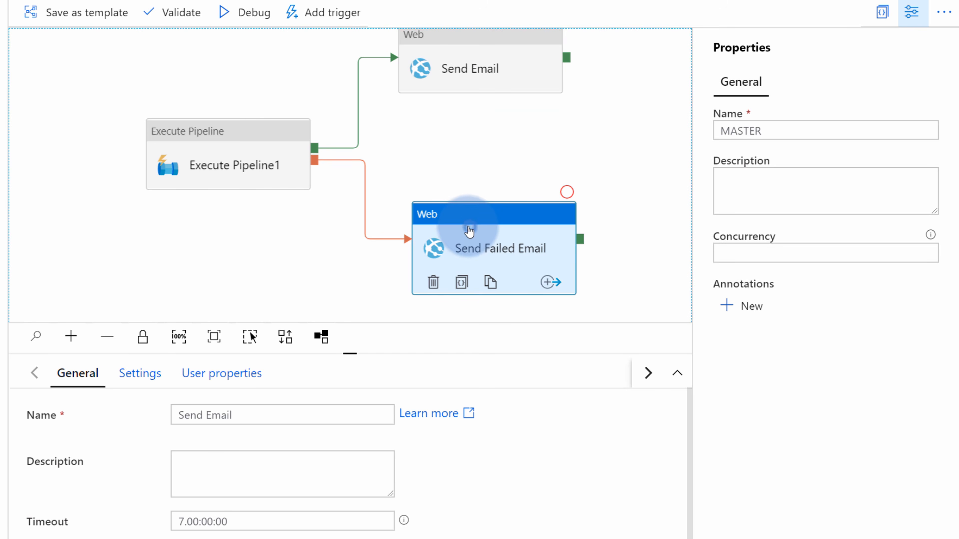
click(127, 374)
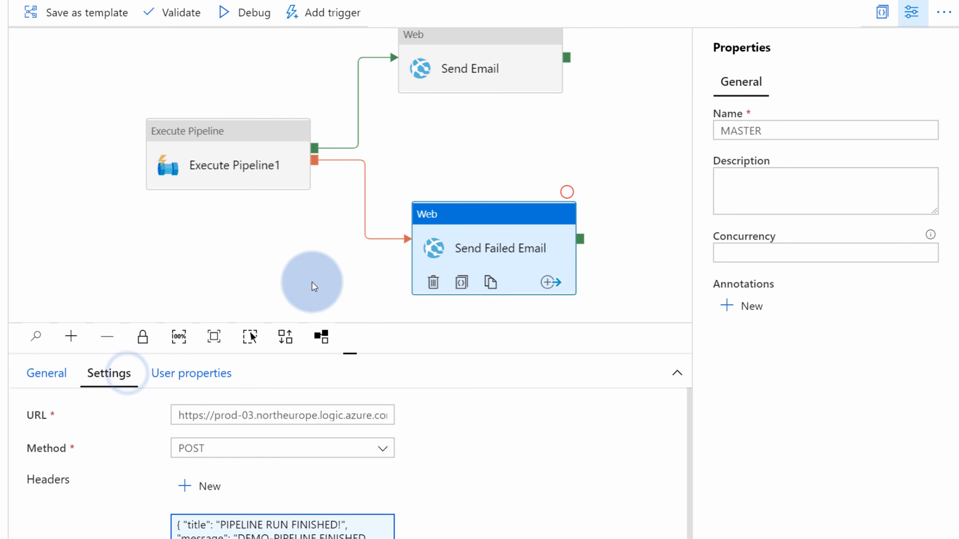
drag(312, 282, 289, 276)
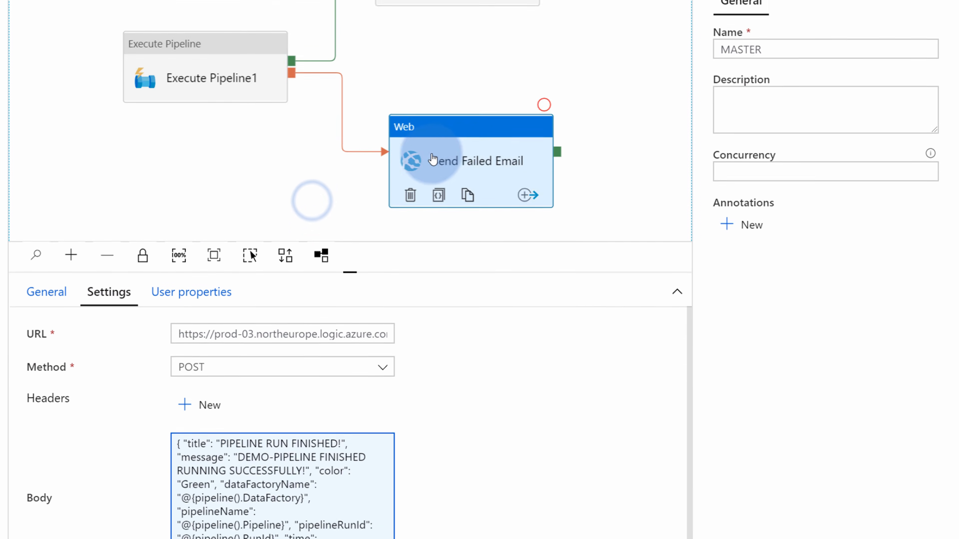
drag(432, 158, 416, 145)
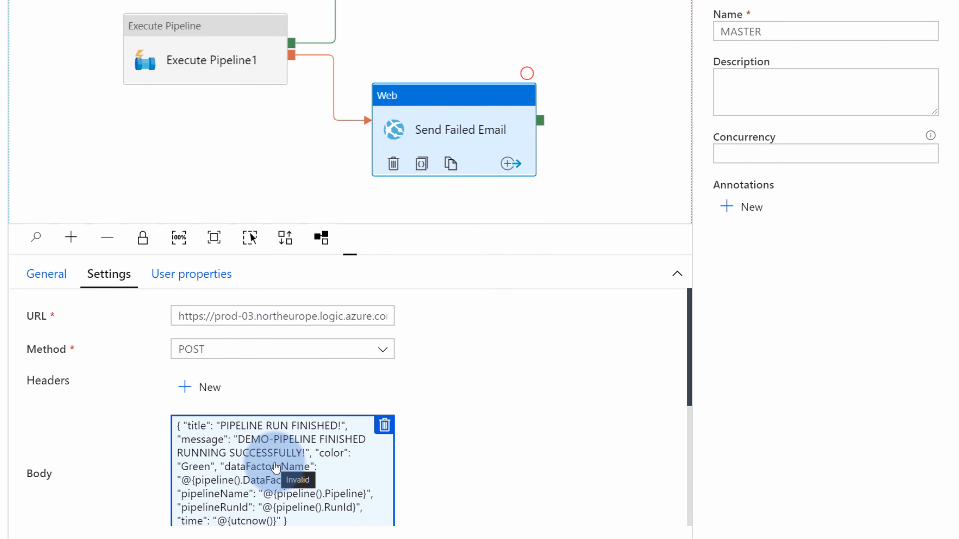
click(276, 468)
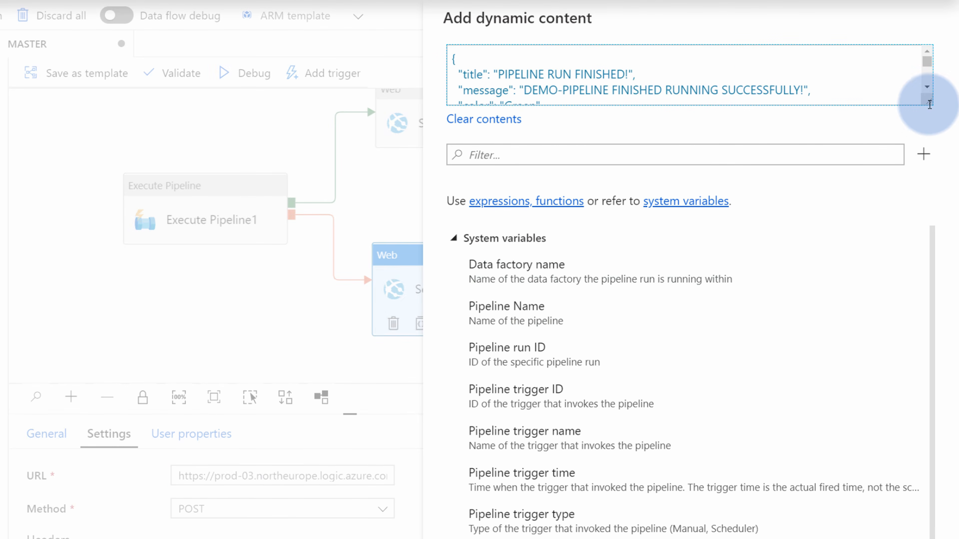
drag(929, 105, 904, 378)
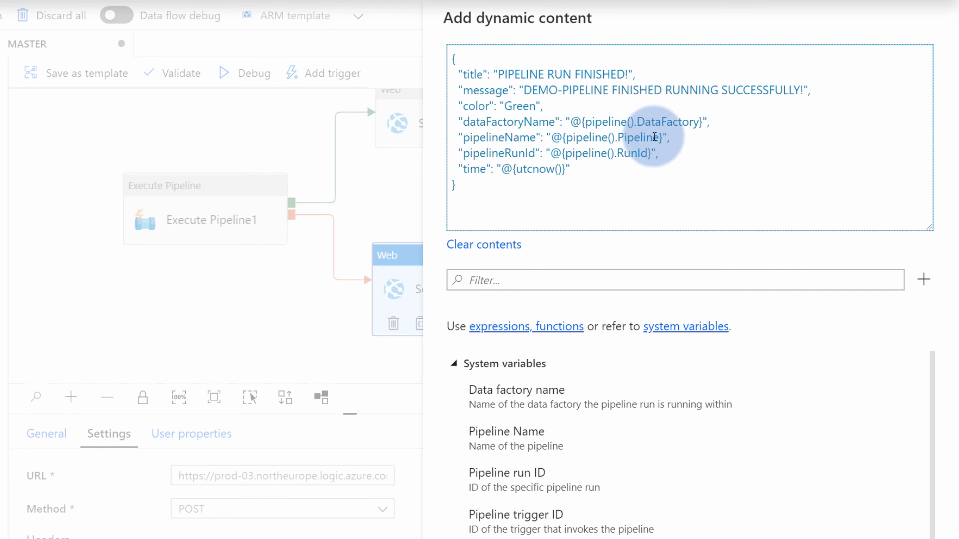
Change the title to PIPELINE RUN FAILED! and replace the message text with @{}
click(588, 72)
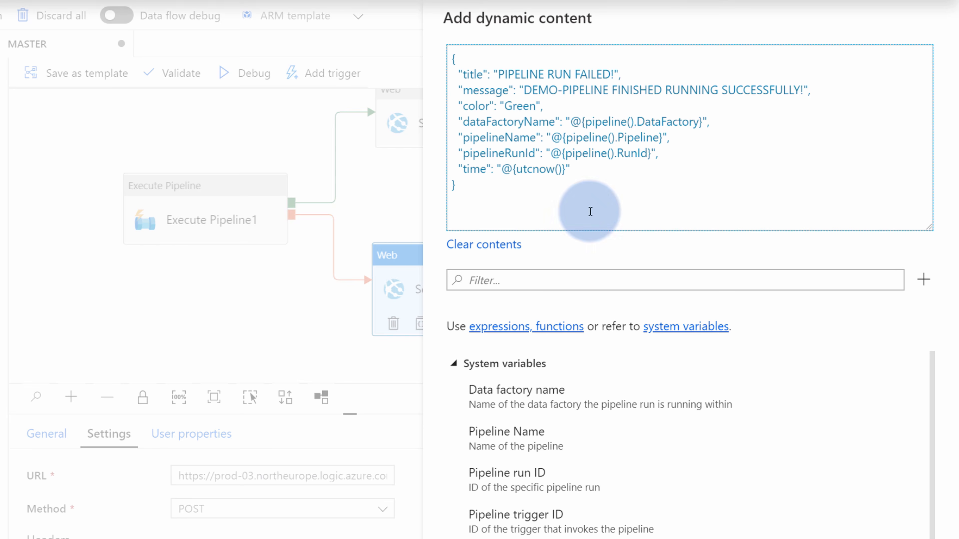
drag(806, 87, 530, 82)
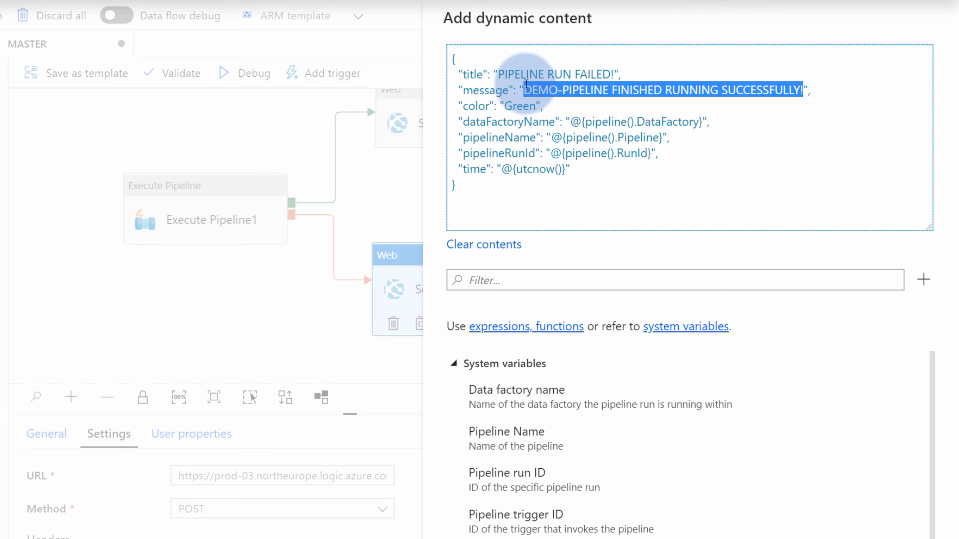
key(BackSpace)
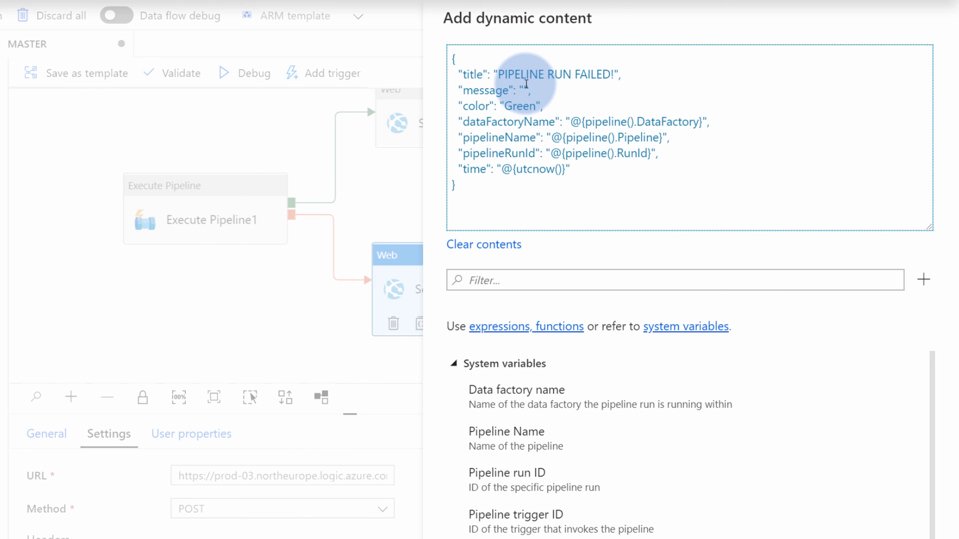
text(@{})
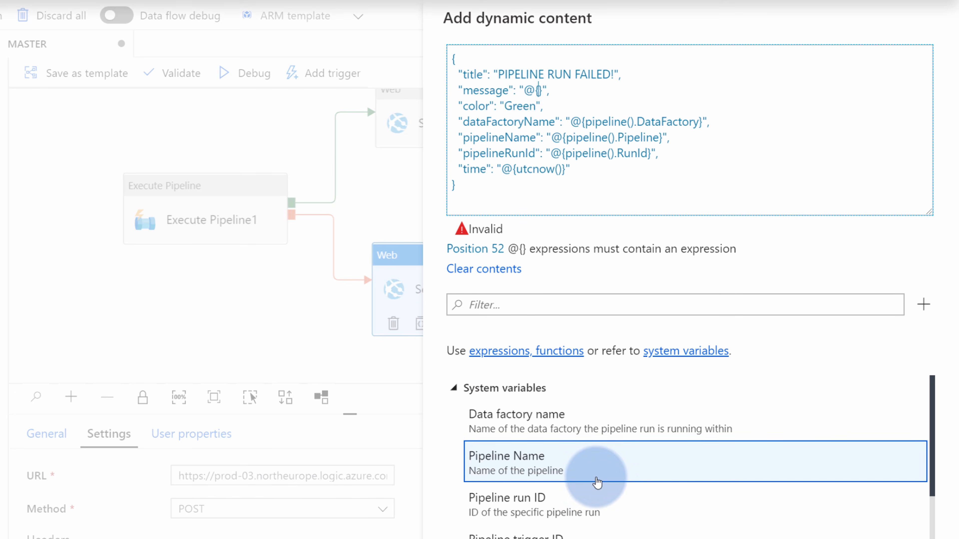
Set the message to @{activity('Execute Pipeline1').error.message}
scroll(588, 480, down, 5)
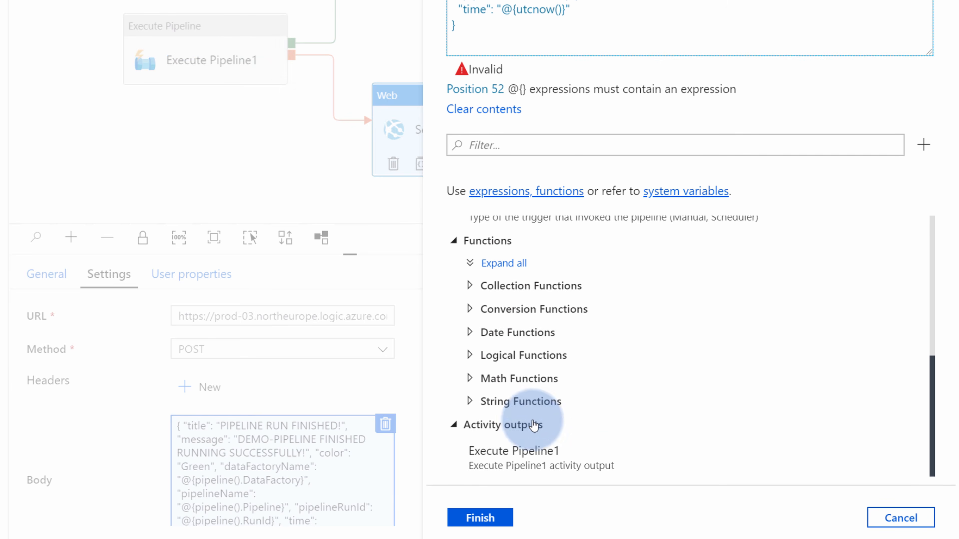
click(546, 467)
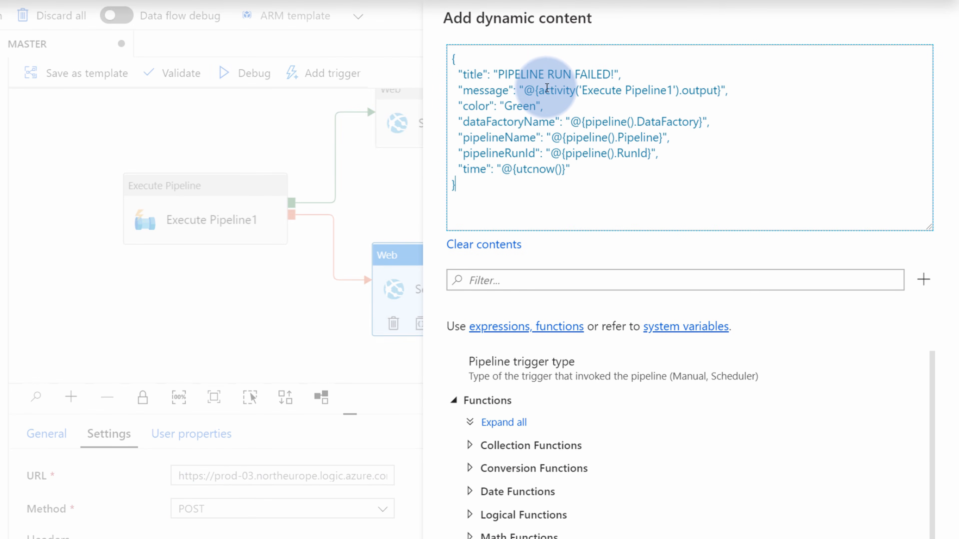
drag(542, 88, 677, 90)
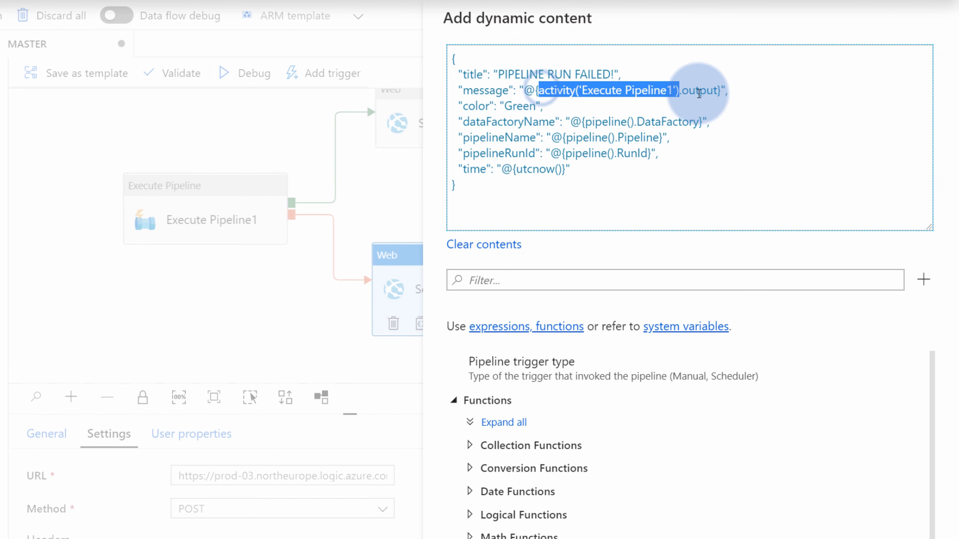
double_click(699, 93)
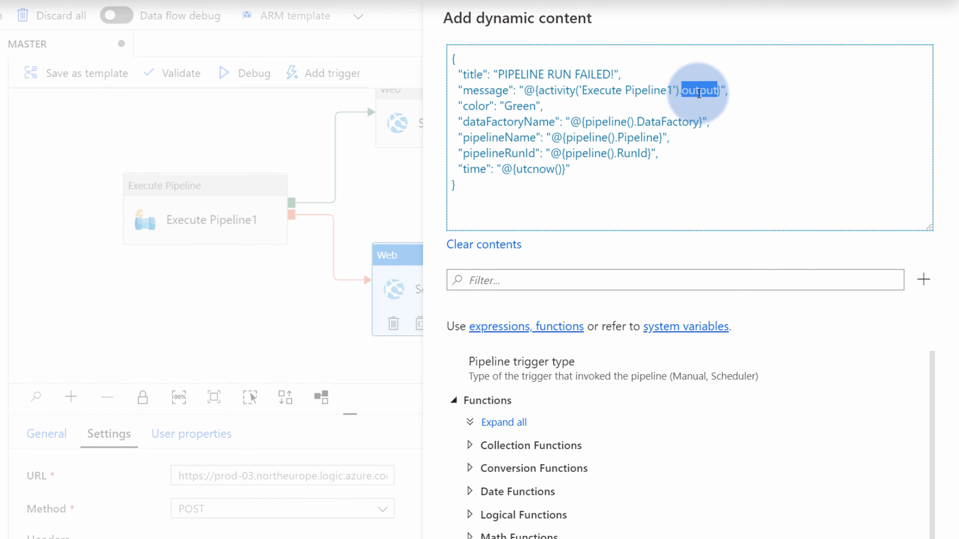
text(error.message)
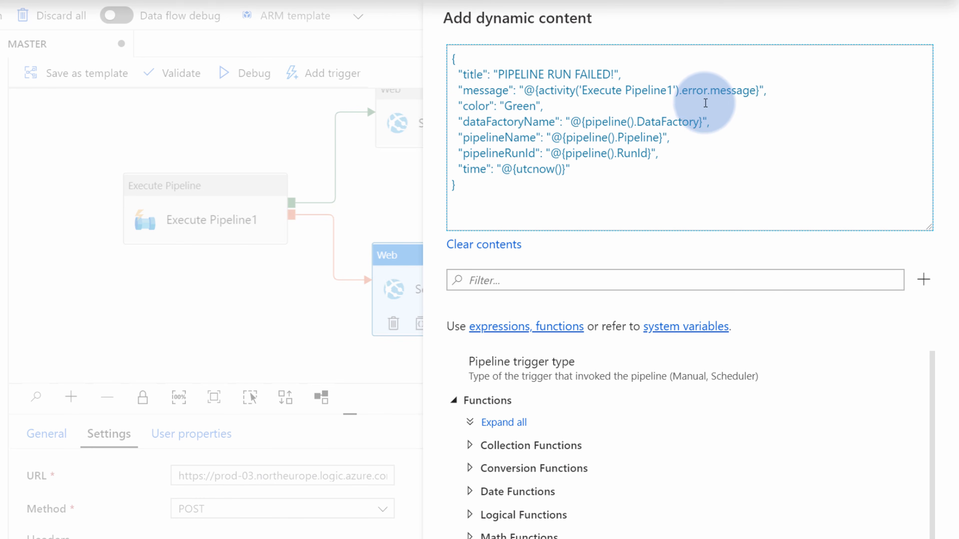
Change the body's colour value from Green to Red
click(729, 129)
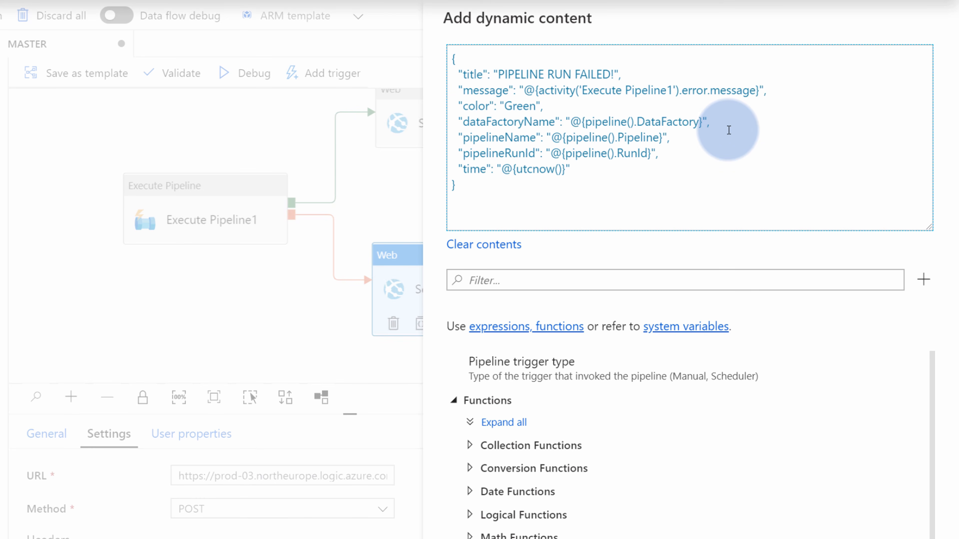
double_click(520, 106)
text(Red)
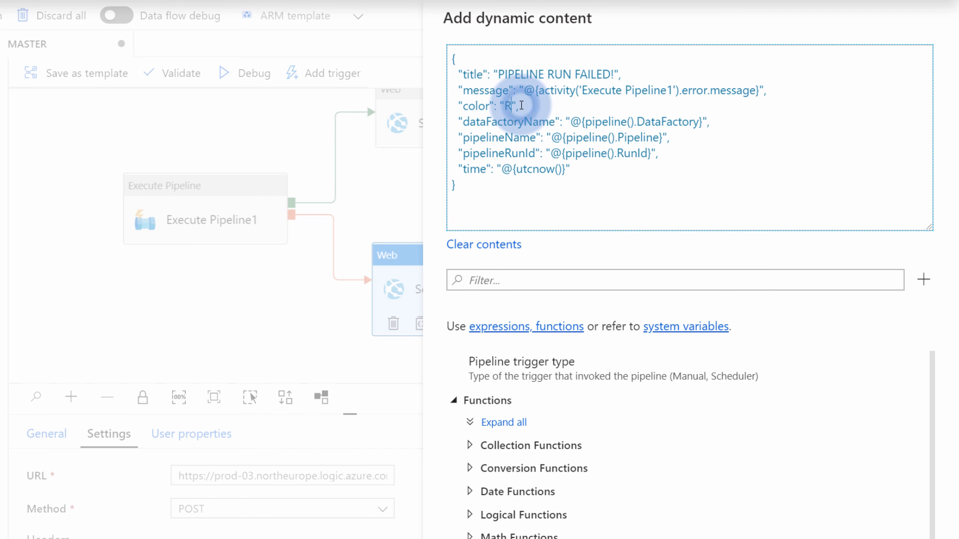
click(643, 169)
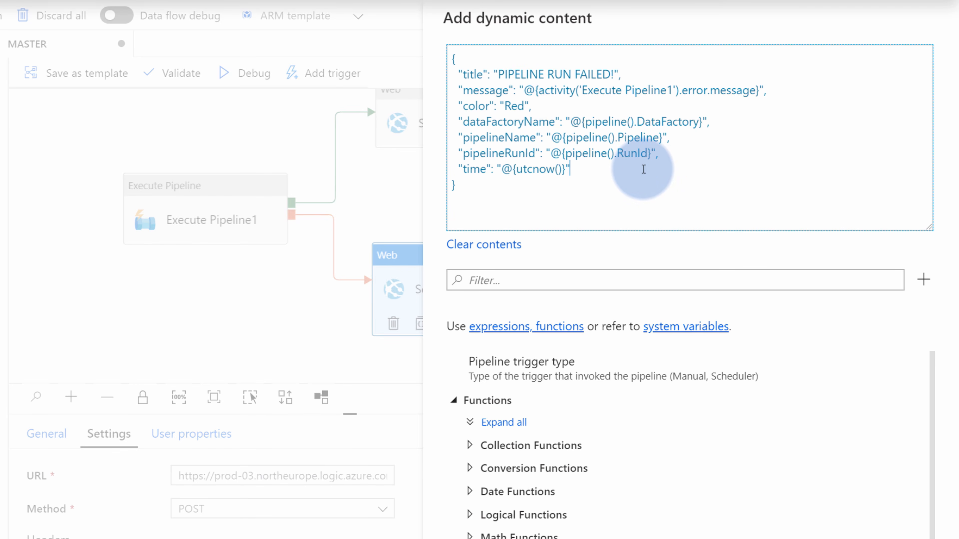
Apply the failure email body JSON and start a debug run of MASTER
click(625, 520)
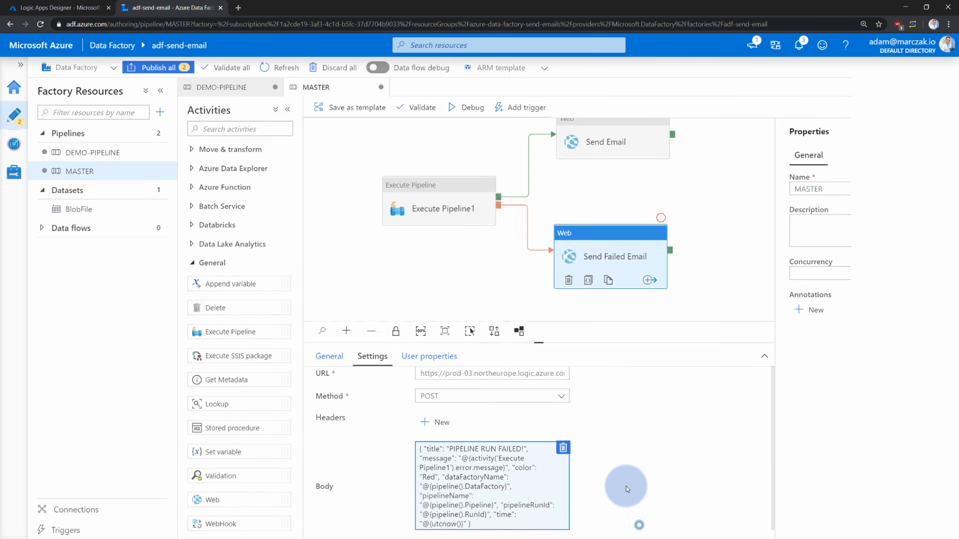
click(506, 283)
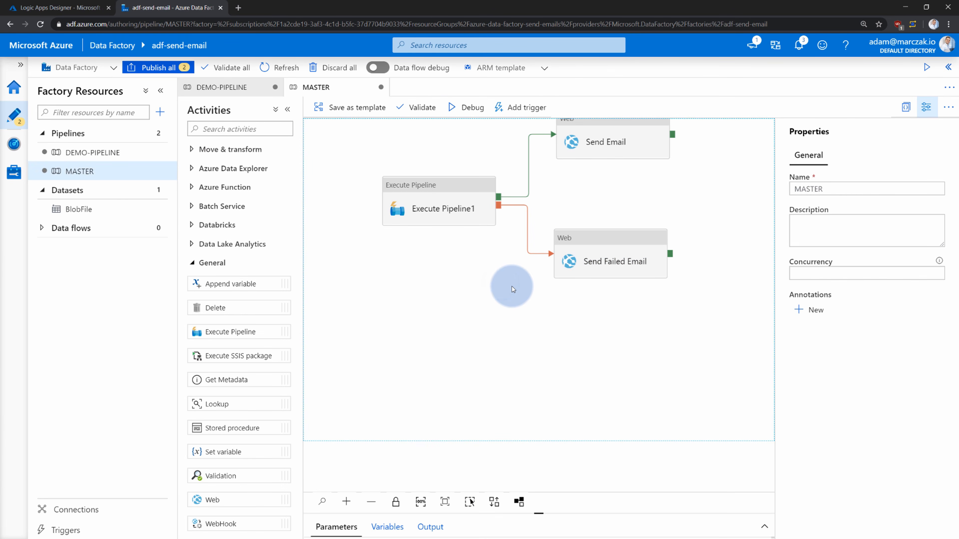
click(472, 107)
drag(519, 308, 511, 346)
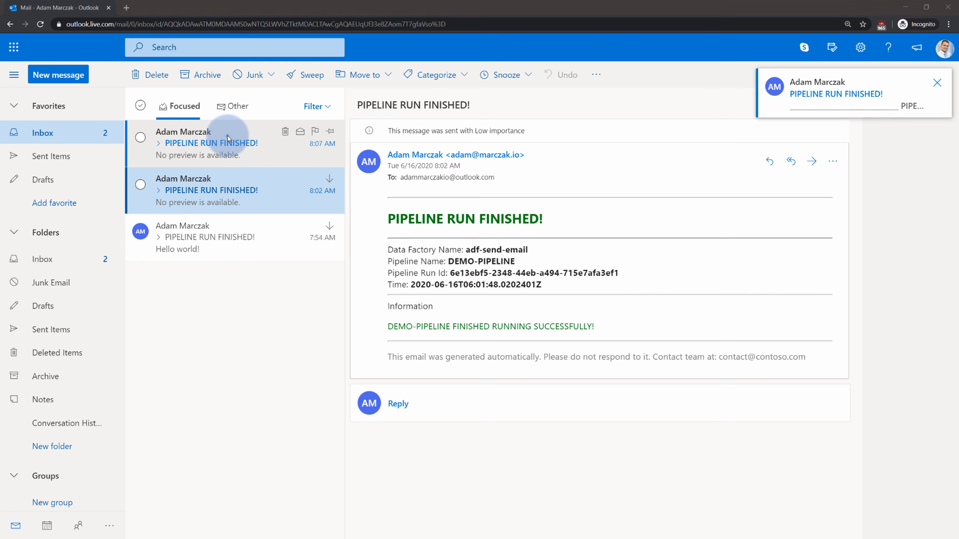
Verify the success email arrived in Outlook, then bring up the Logic Apps Designer
click(227, 132)
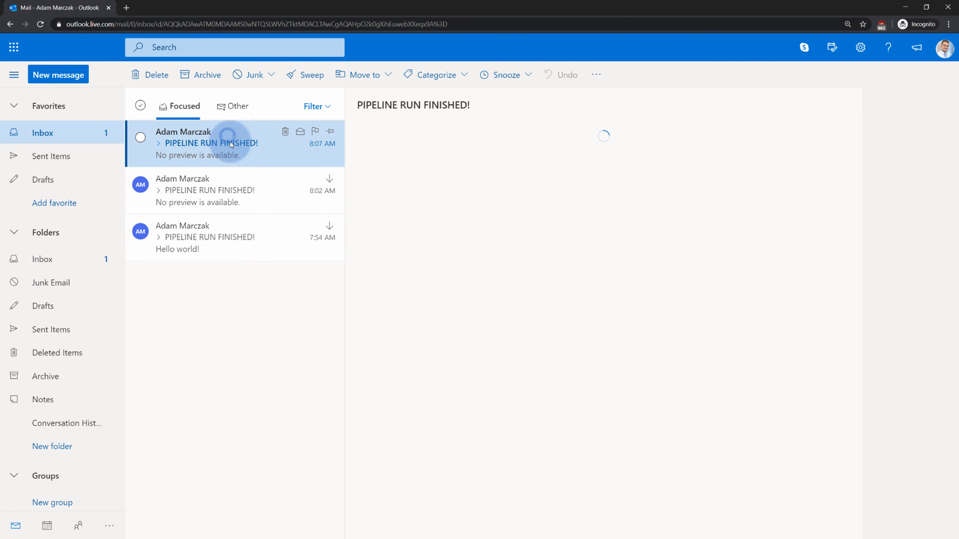
click(379, 206)
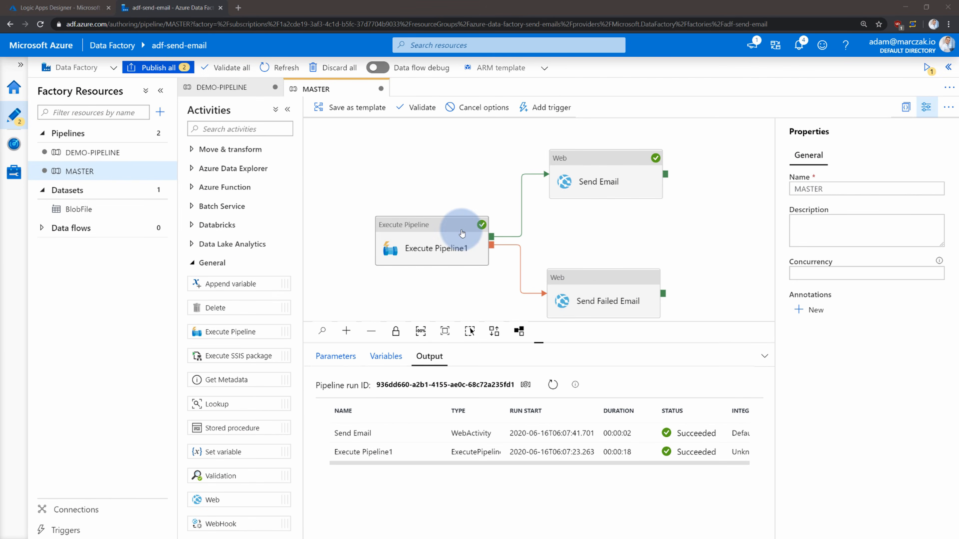
drag(462, 234, 459, 224)
click(619, 224)
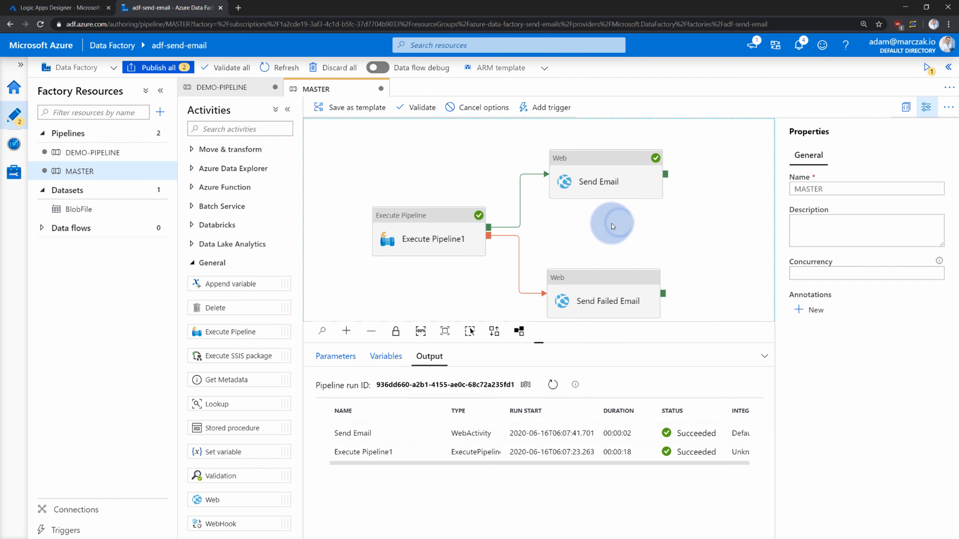
click(63, 7)
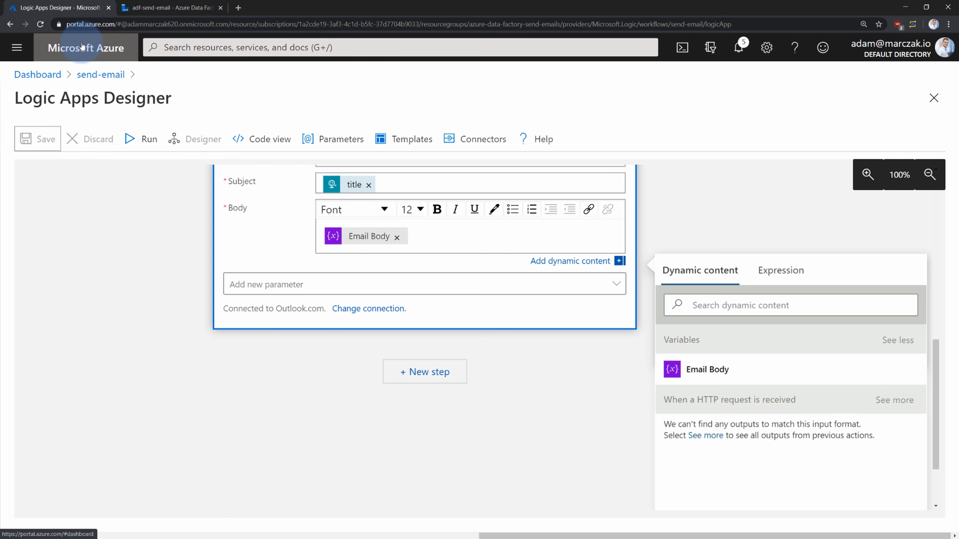
Navigate from the dashboard to the adfsendemail storage account's input container
click(17, 48)
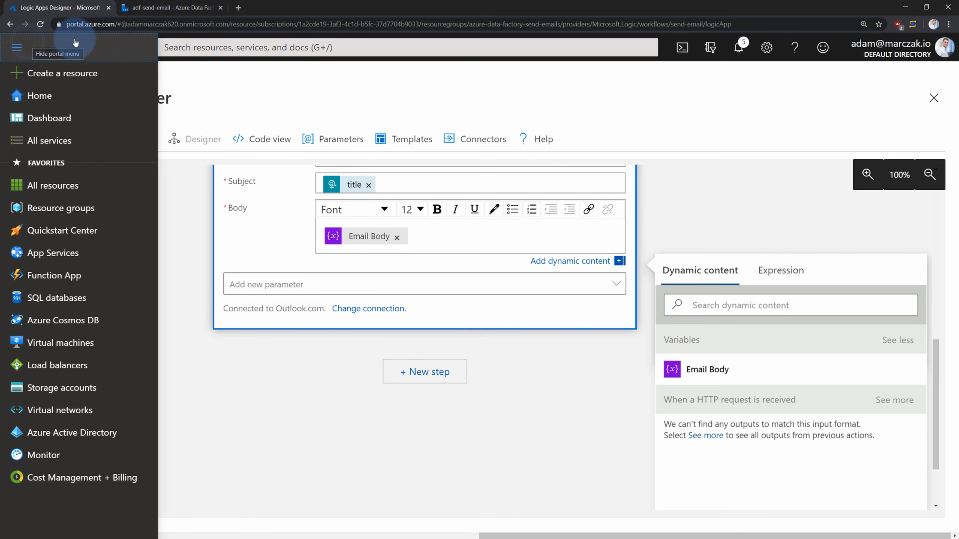
click(214, 97)
click(86, 47)
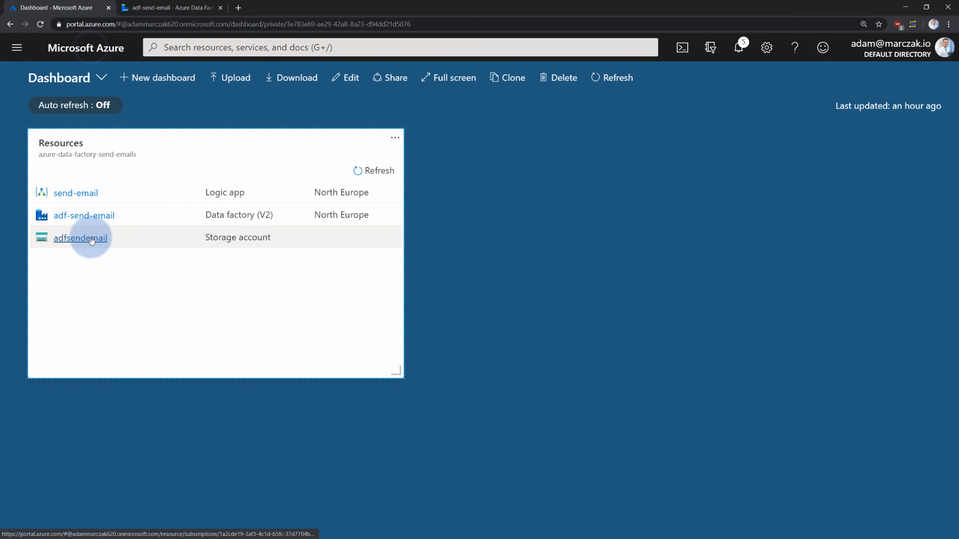
click(92, 238)
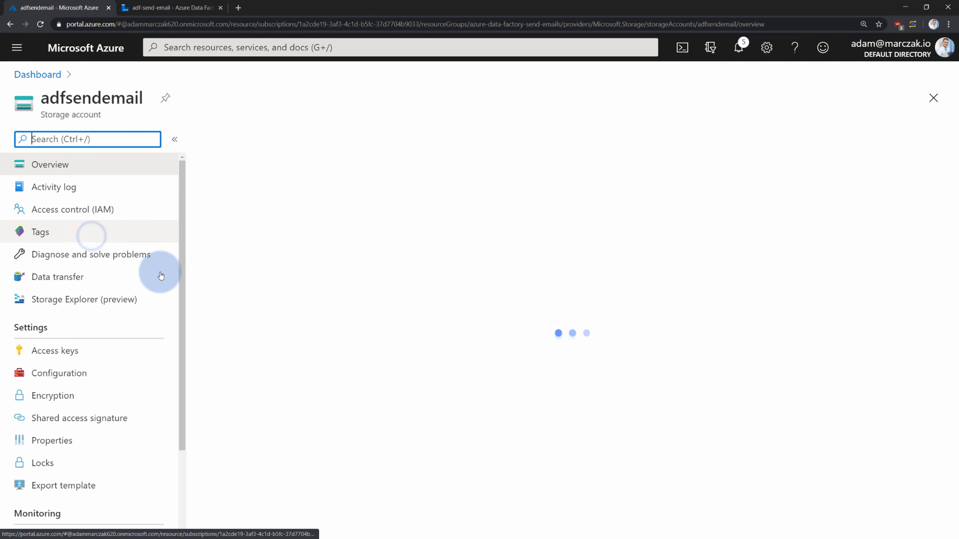
click(304, 384)
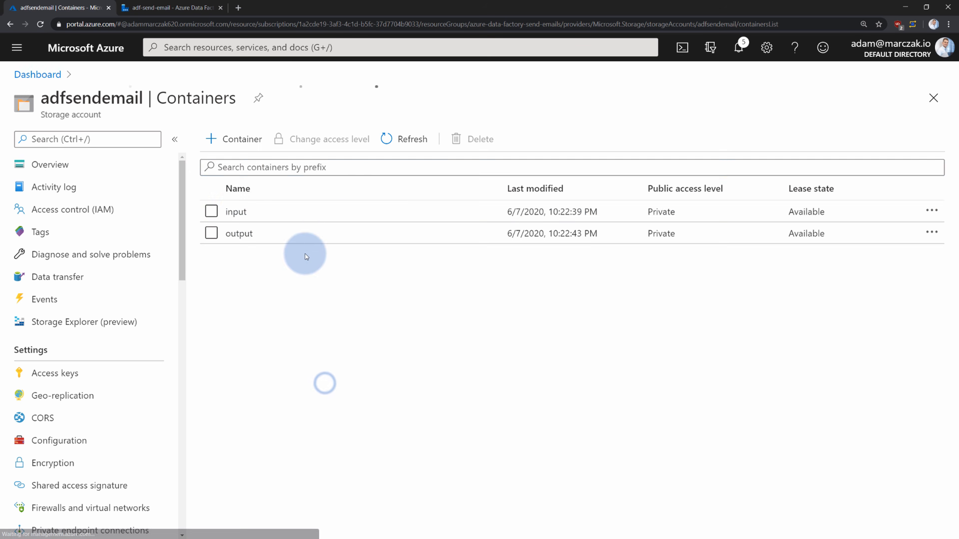
click(241, 218)
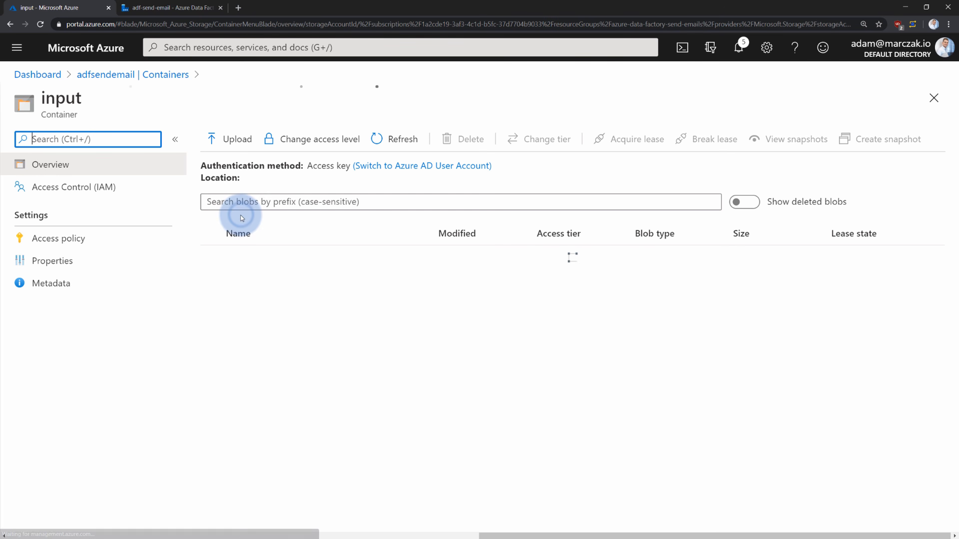
Delete movies.csv from the input container and return to Data Factory
click(163, 8)
click(137, 151)
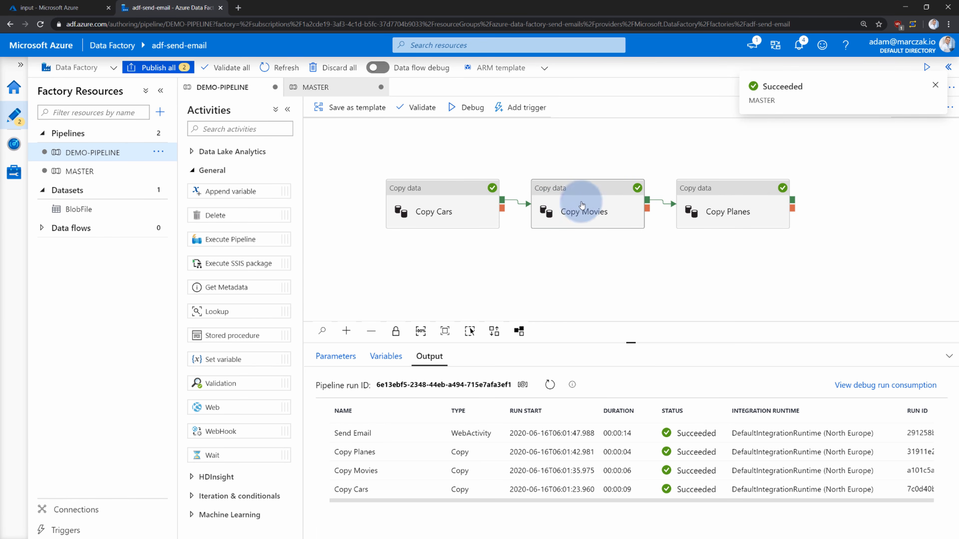
click(68, 8)
click(263, 277)
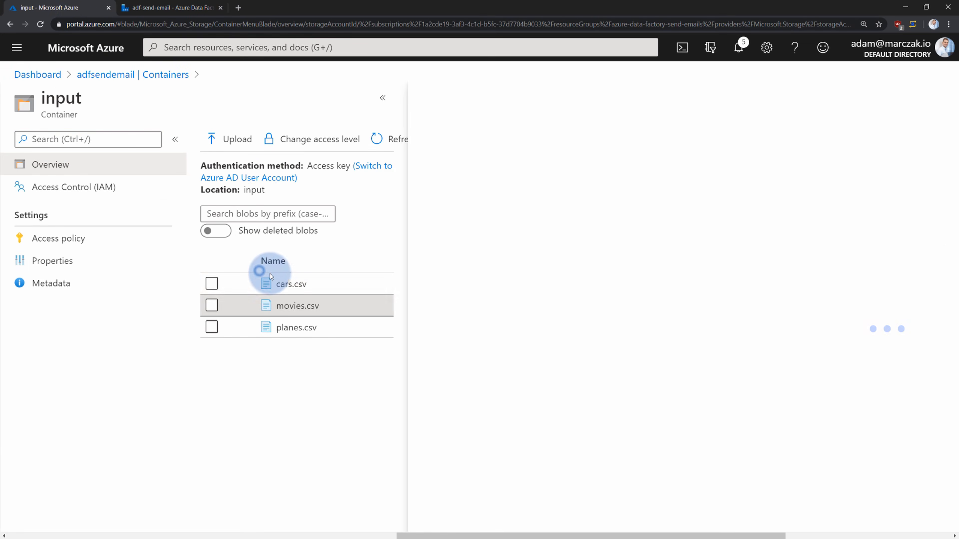
click(672, 144)
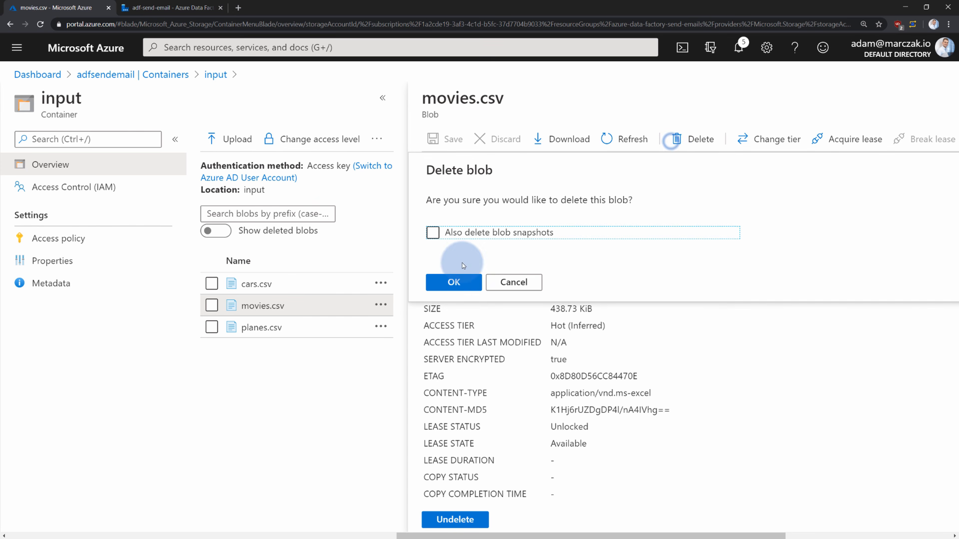
click(454, 281)
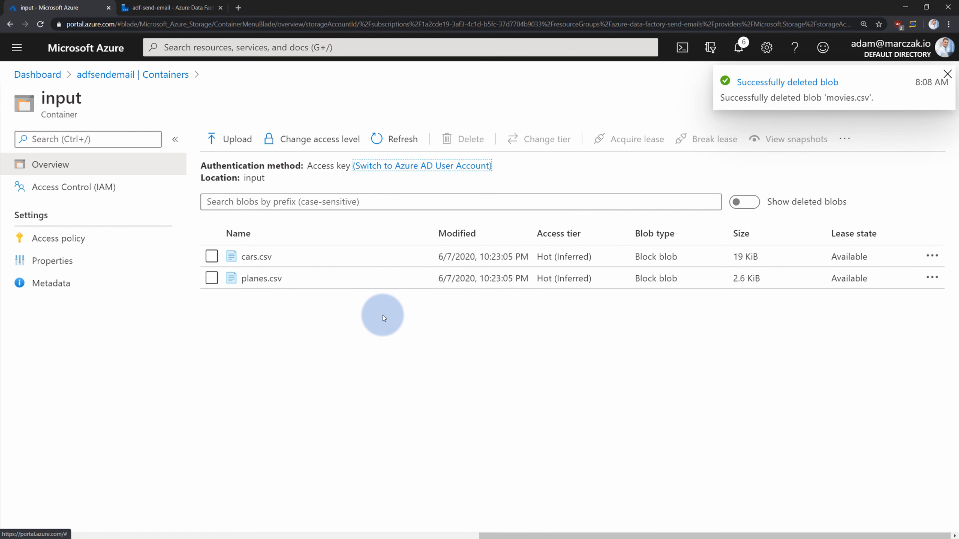
click(178, 11)
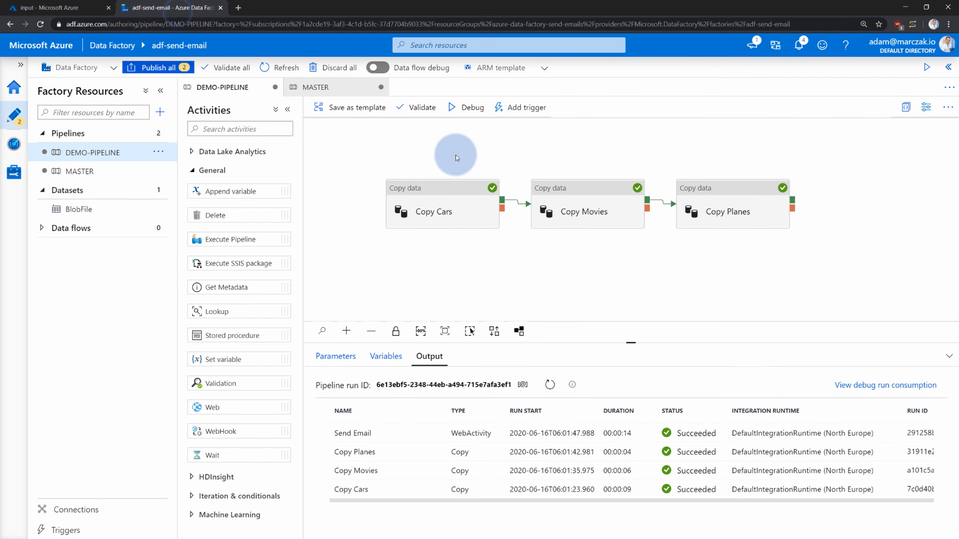
Debug-run the MASTER pipeline again with movies.csv removed
click(80, 170)
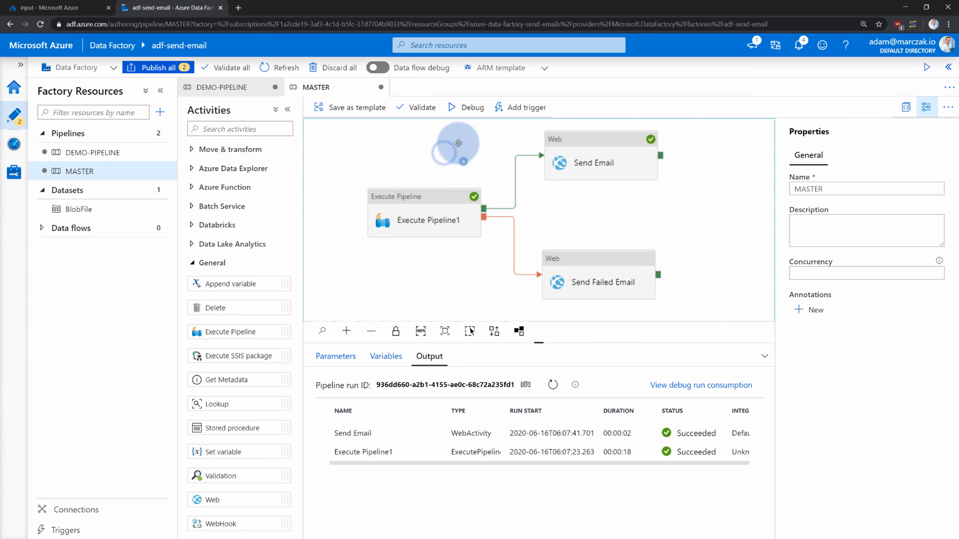
click(479, 111)
click(491, 140)
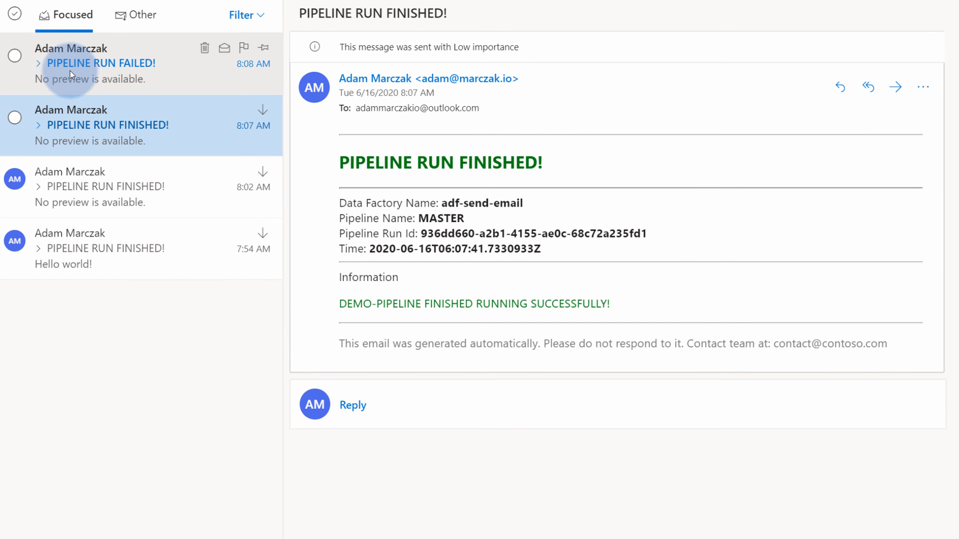
Open the PIPELINE RUN FAILED! email and highlight its red heading and Copy Movies missing-blob error
click(123, 70)
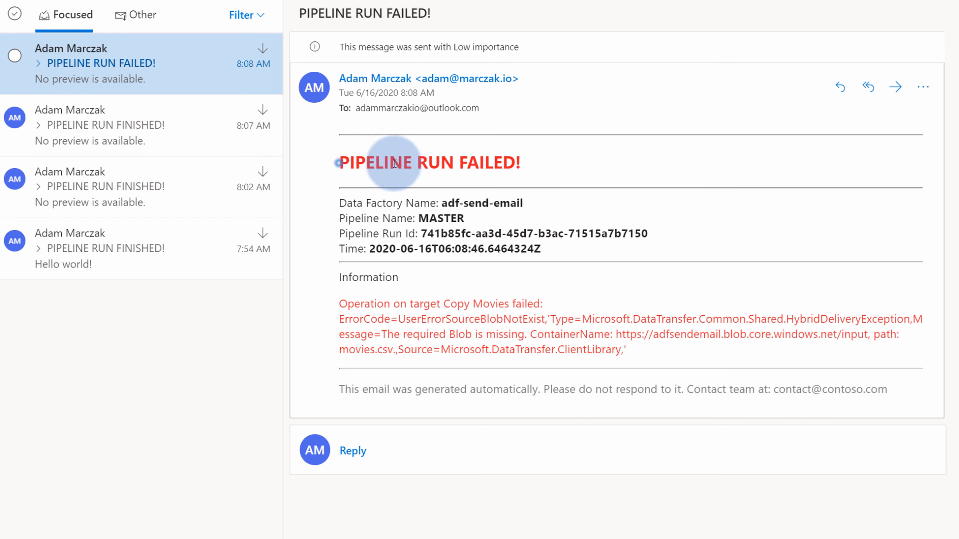
drag(541, 162, 342, 160)
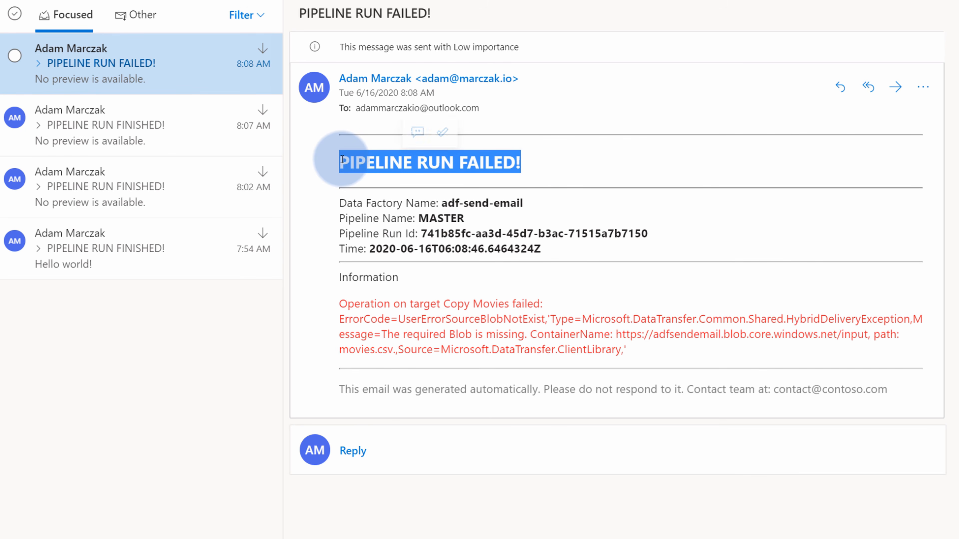
drag(354, 303, 540, 300)
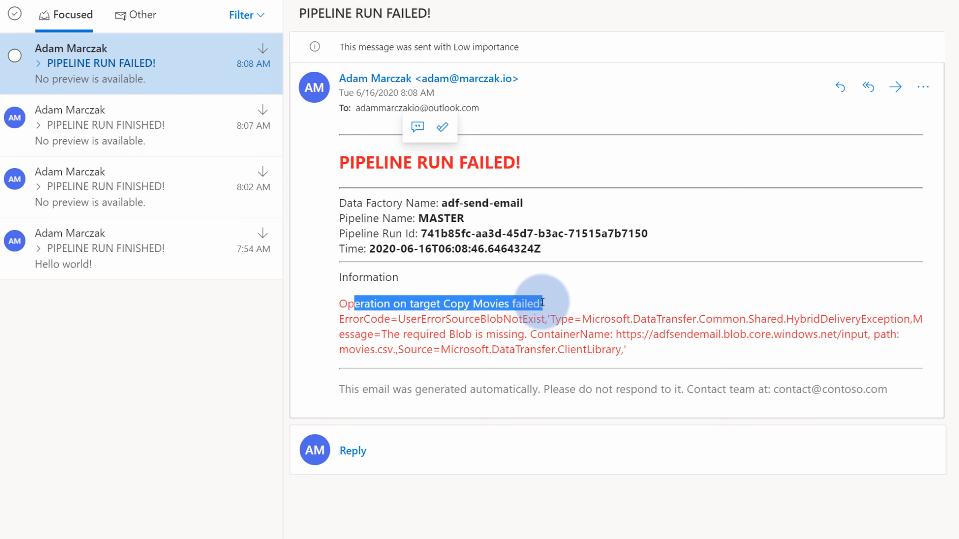
click(531, 334)
drag(344, 303, 495, 305)
click(465, 308)
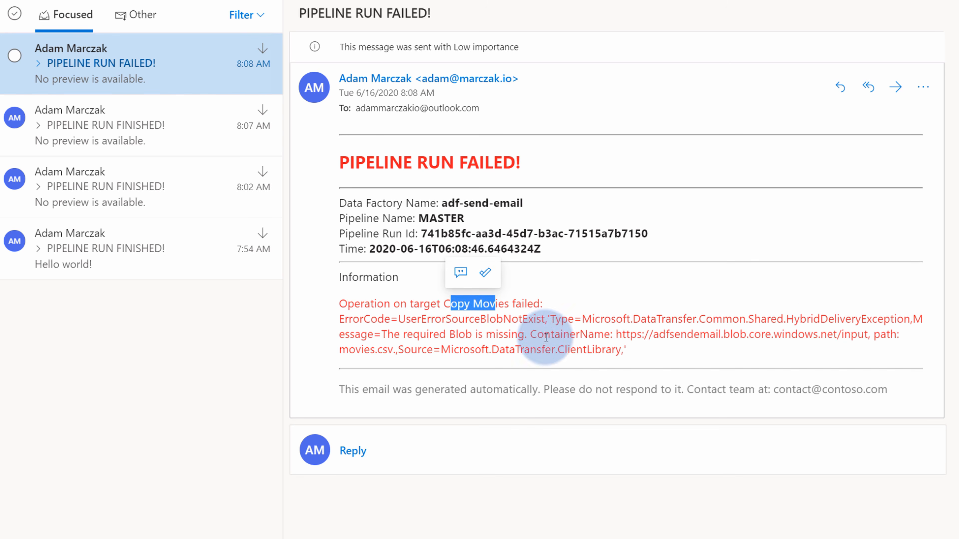
drag(385, 334, 527, 336)
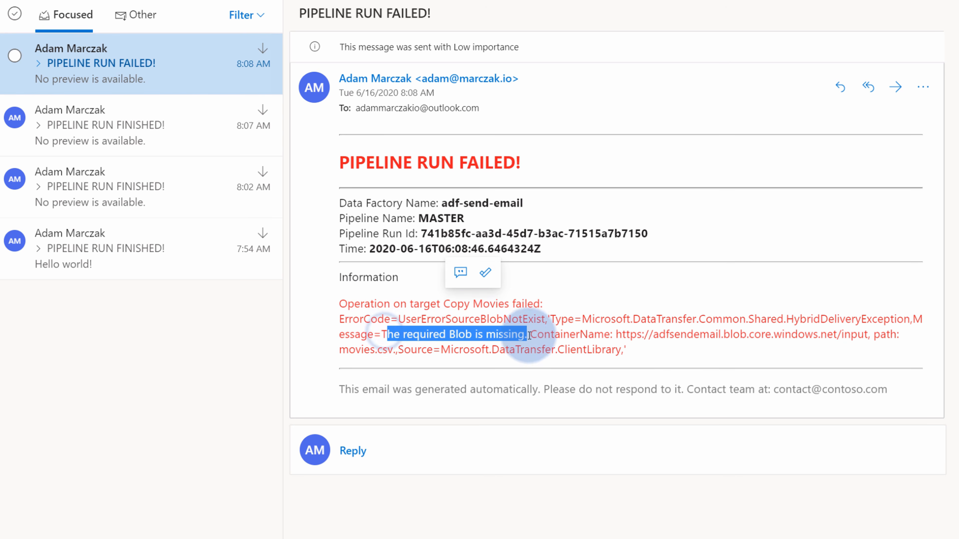
click(688, 347)
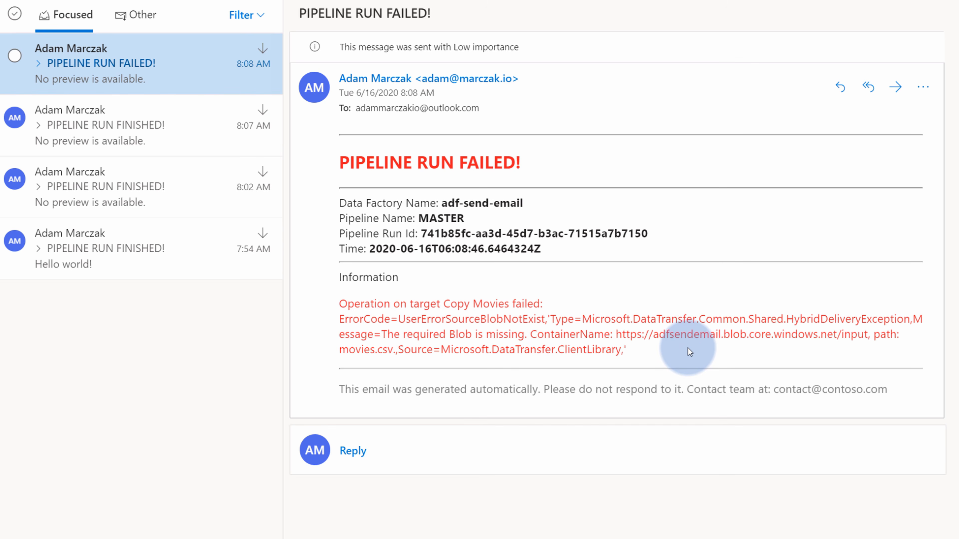